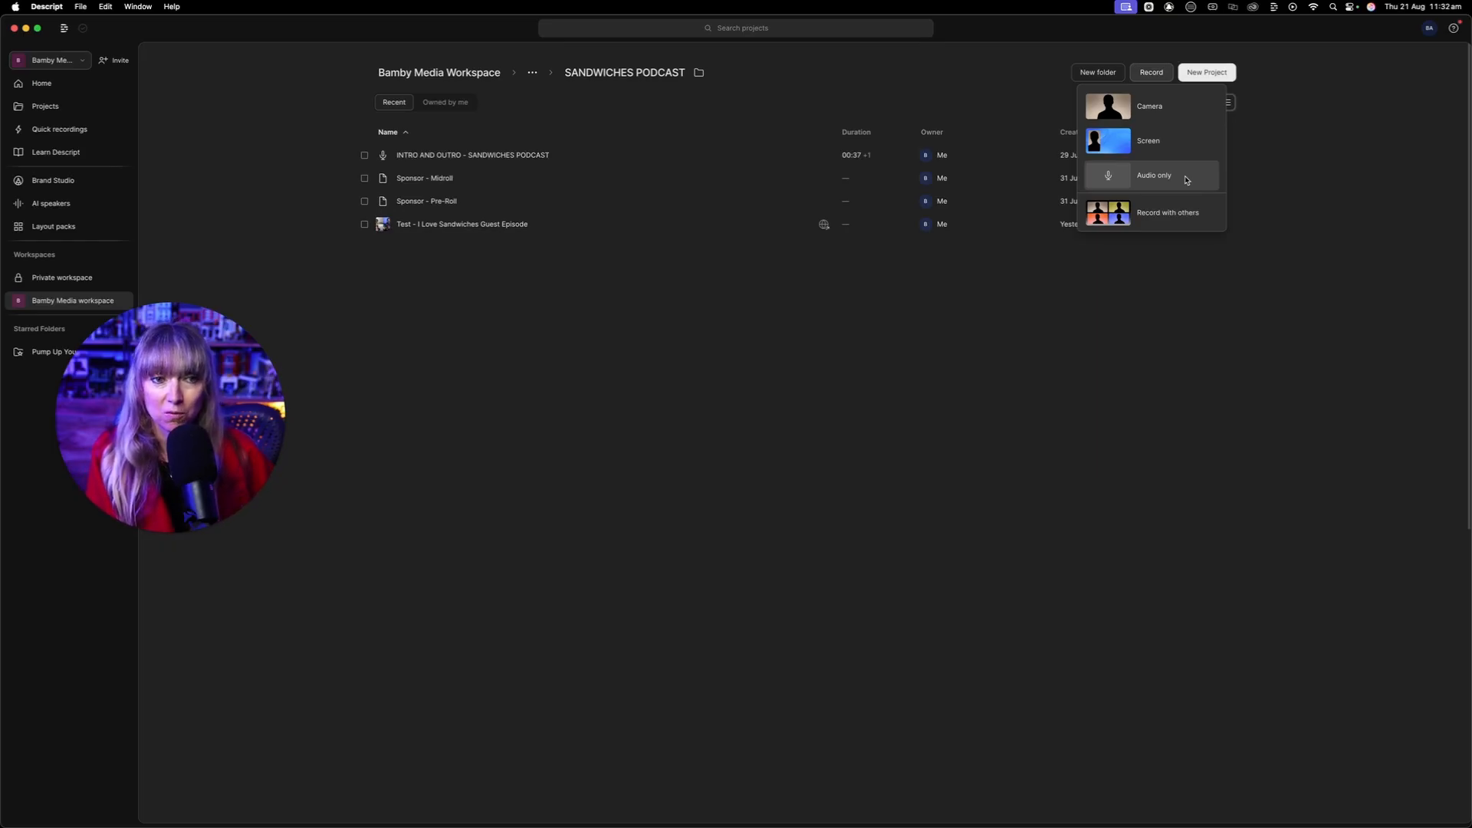
Step: Create a new audio project in the SANDWICHES PODCAST folder
click(831, 334)
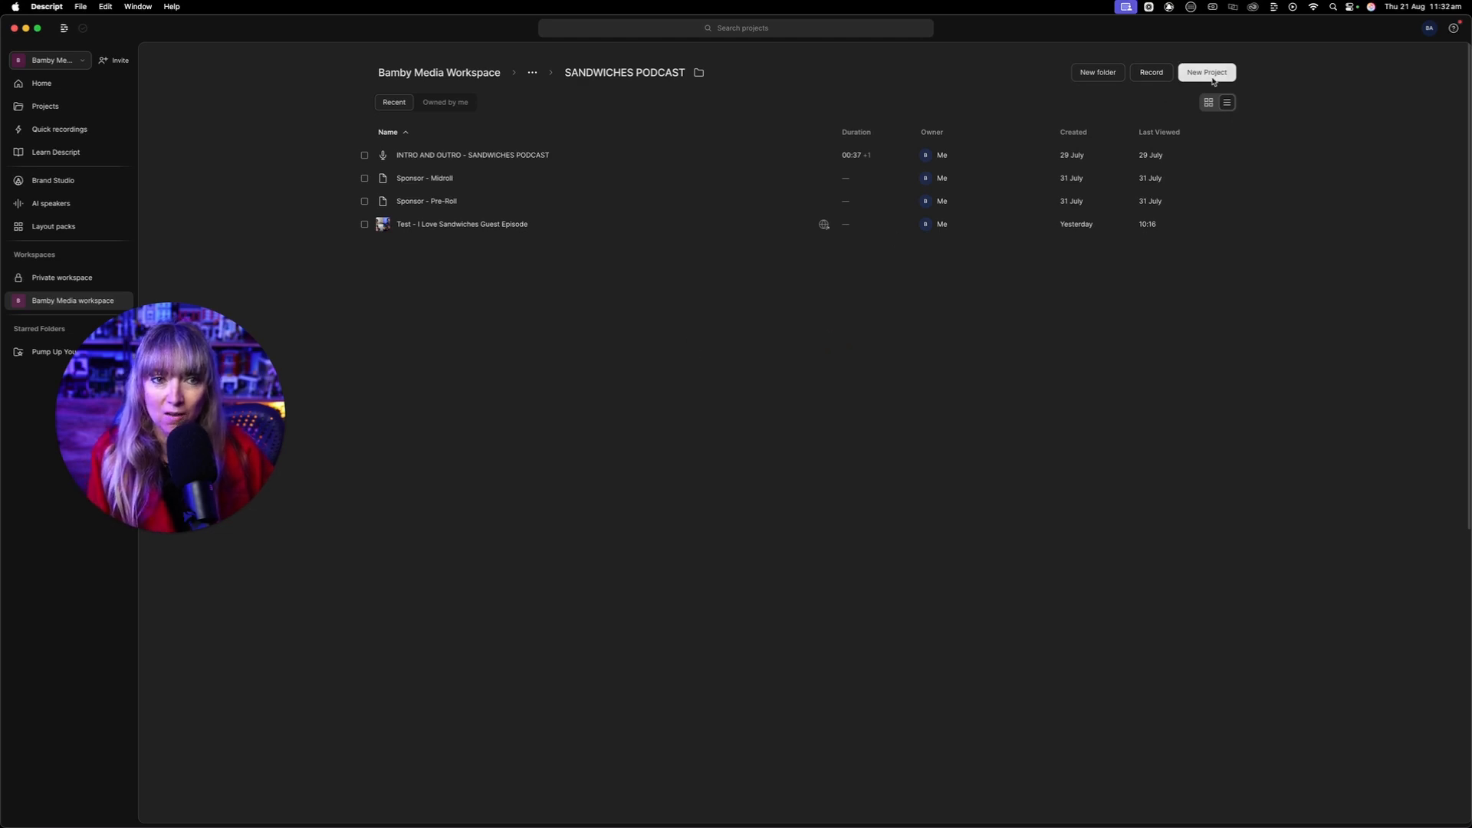
click(1219, 74)
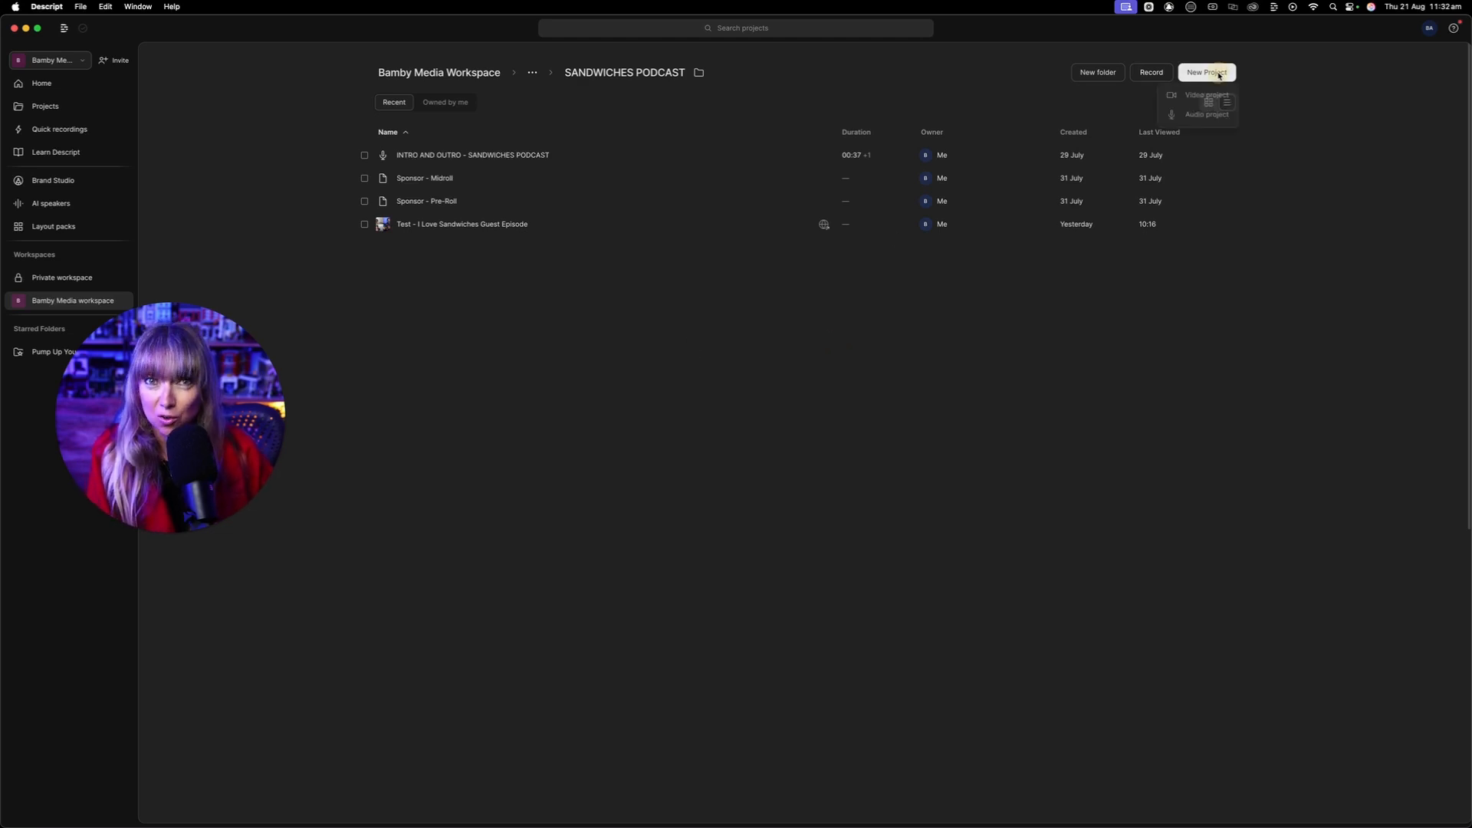
click(1199, 117)
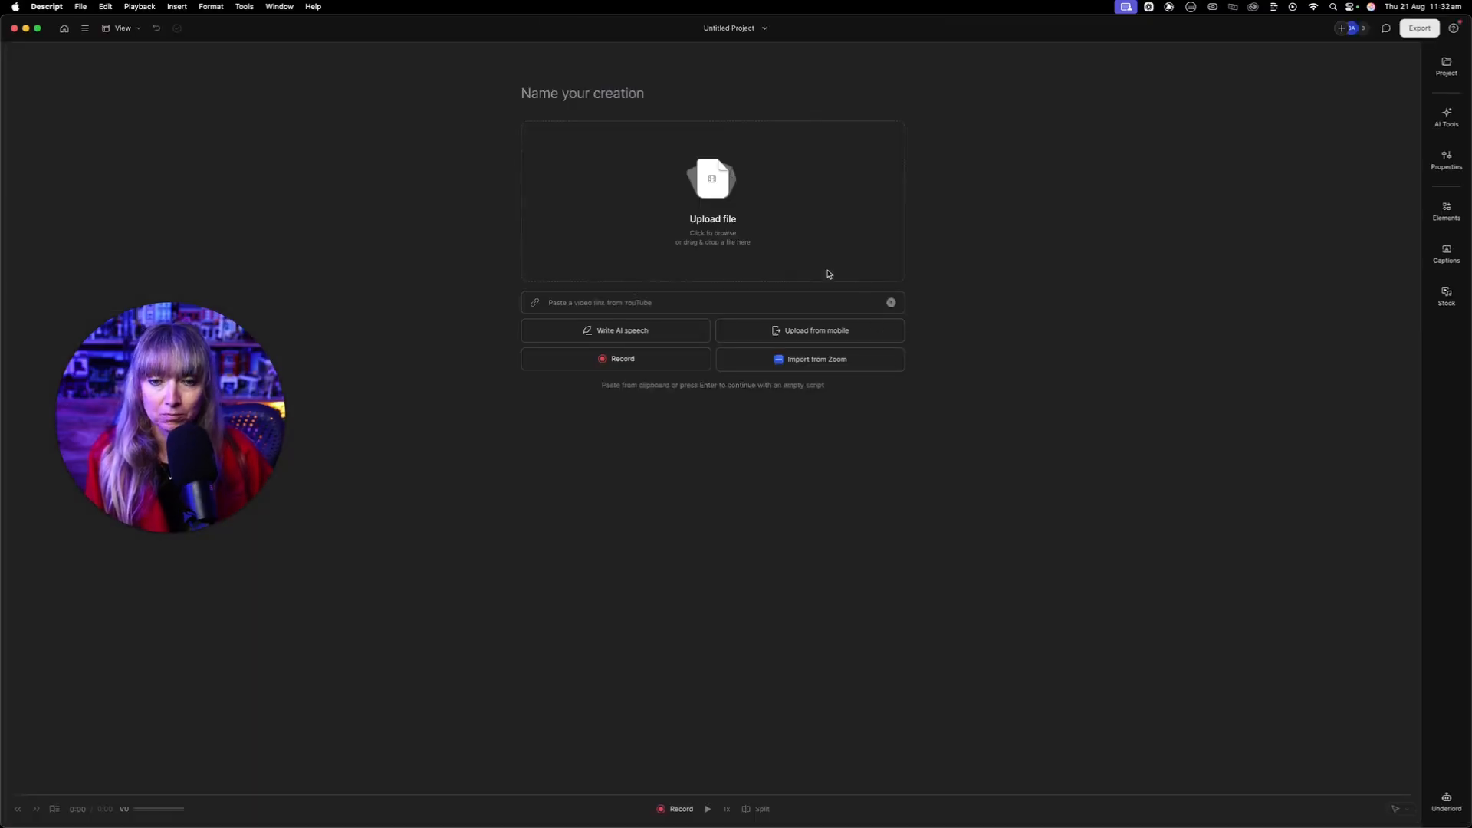
Step: Name the new creation "Ep 1 - Vegemite"
click(580, 92)
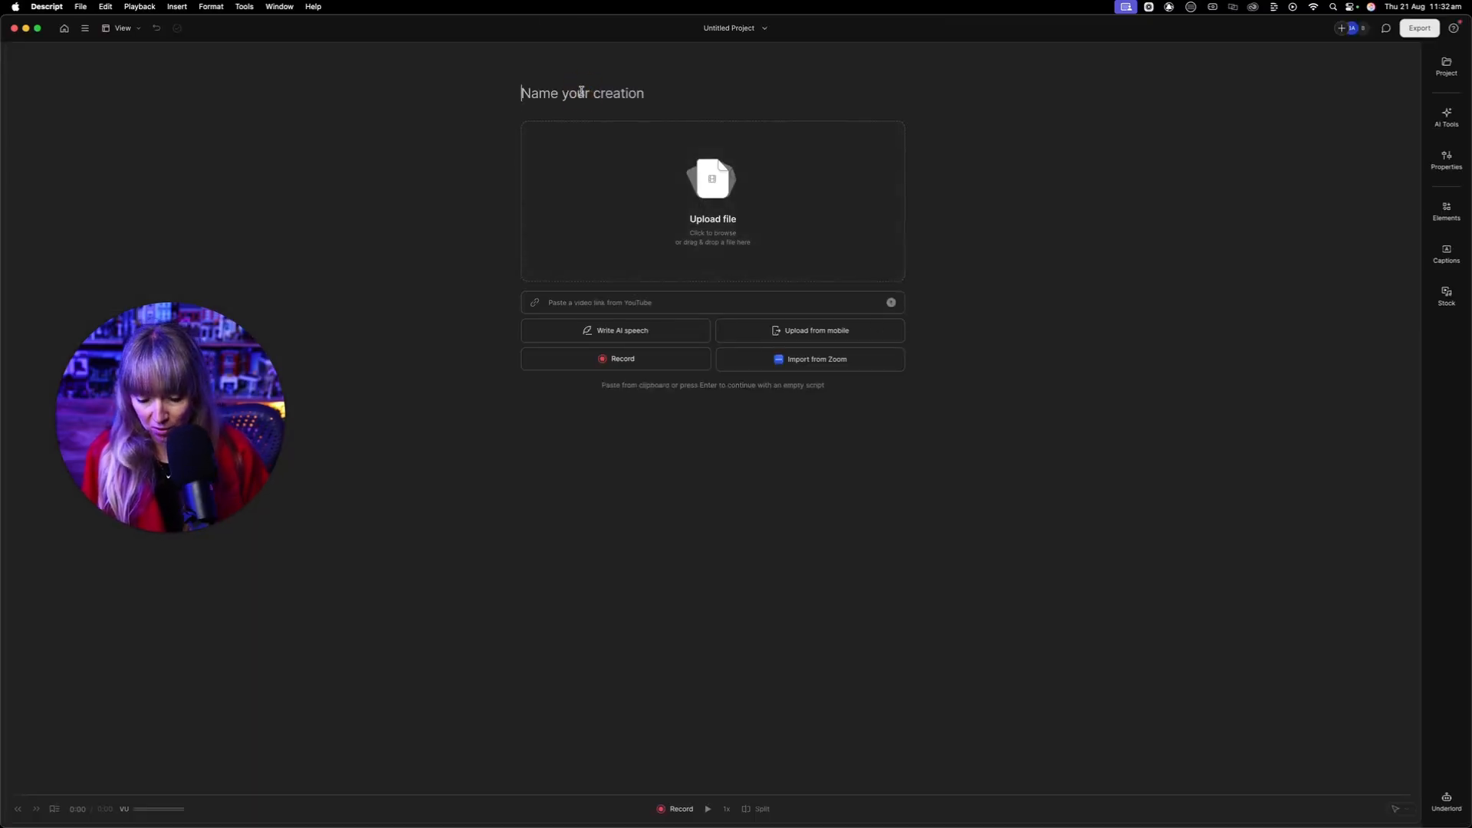
text(Ep 1 - Sandw)
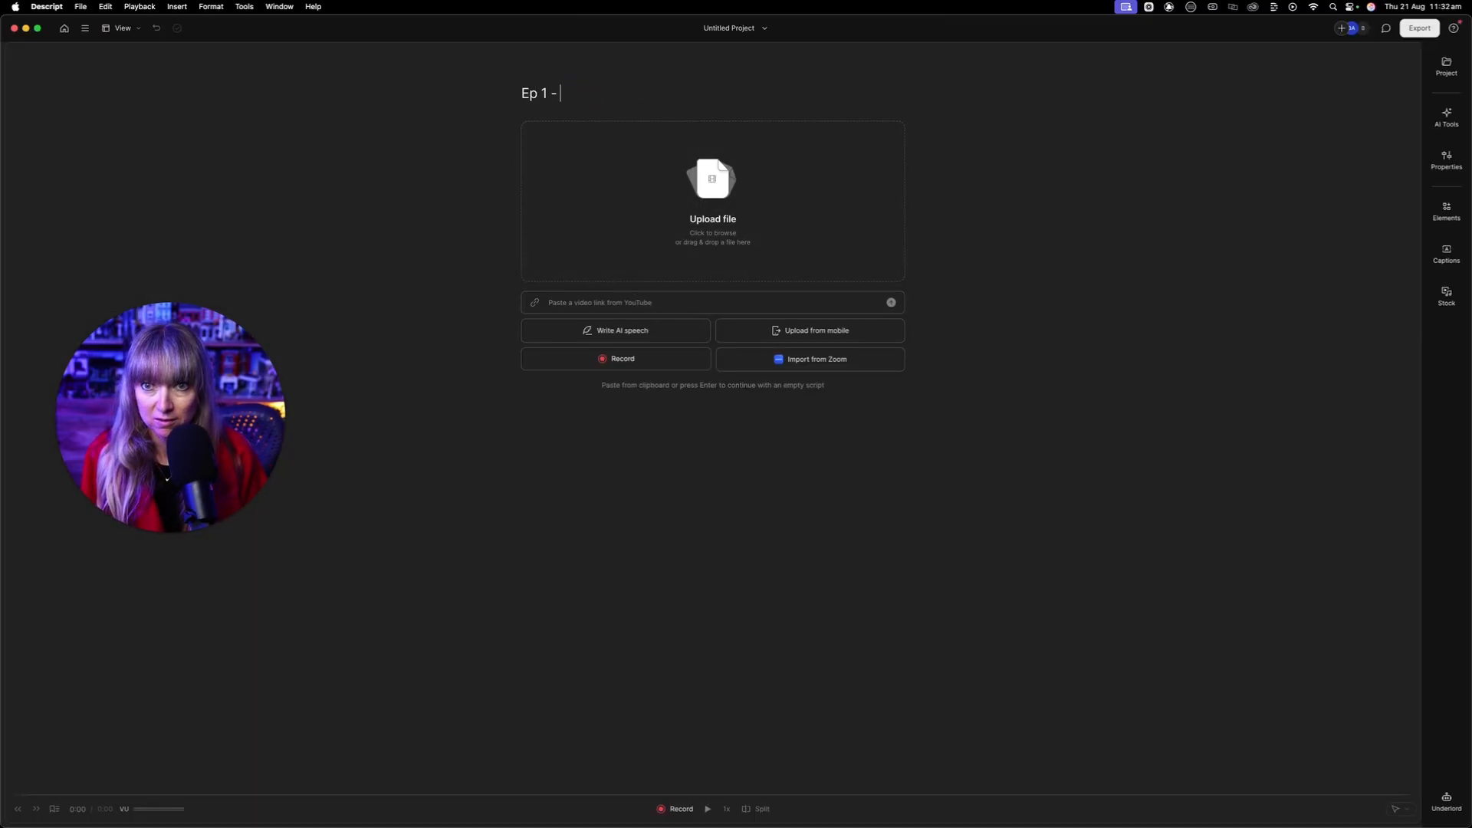
key(BackSpace)
key(BackSpace)
key(BackSpace)
key(BackSpace)
key(BackSpace)
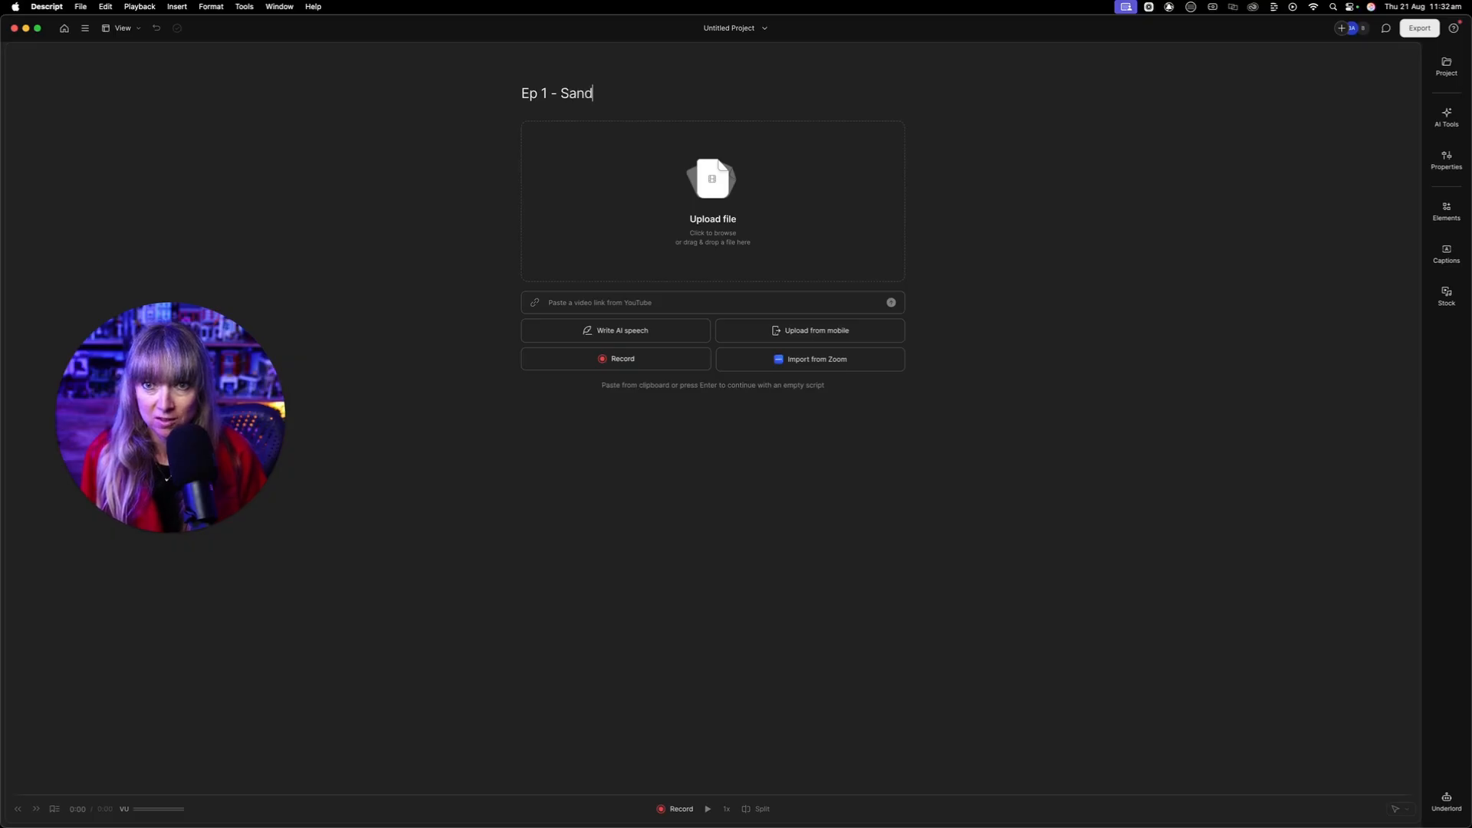
text(Vegemite)
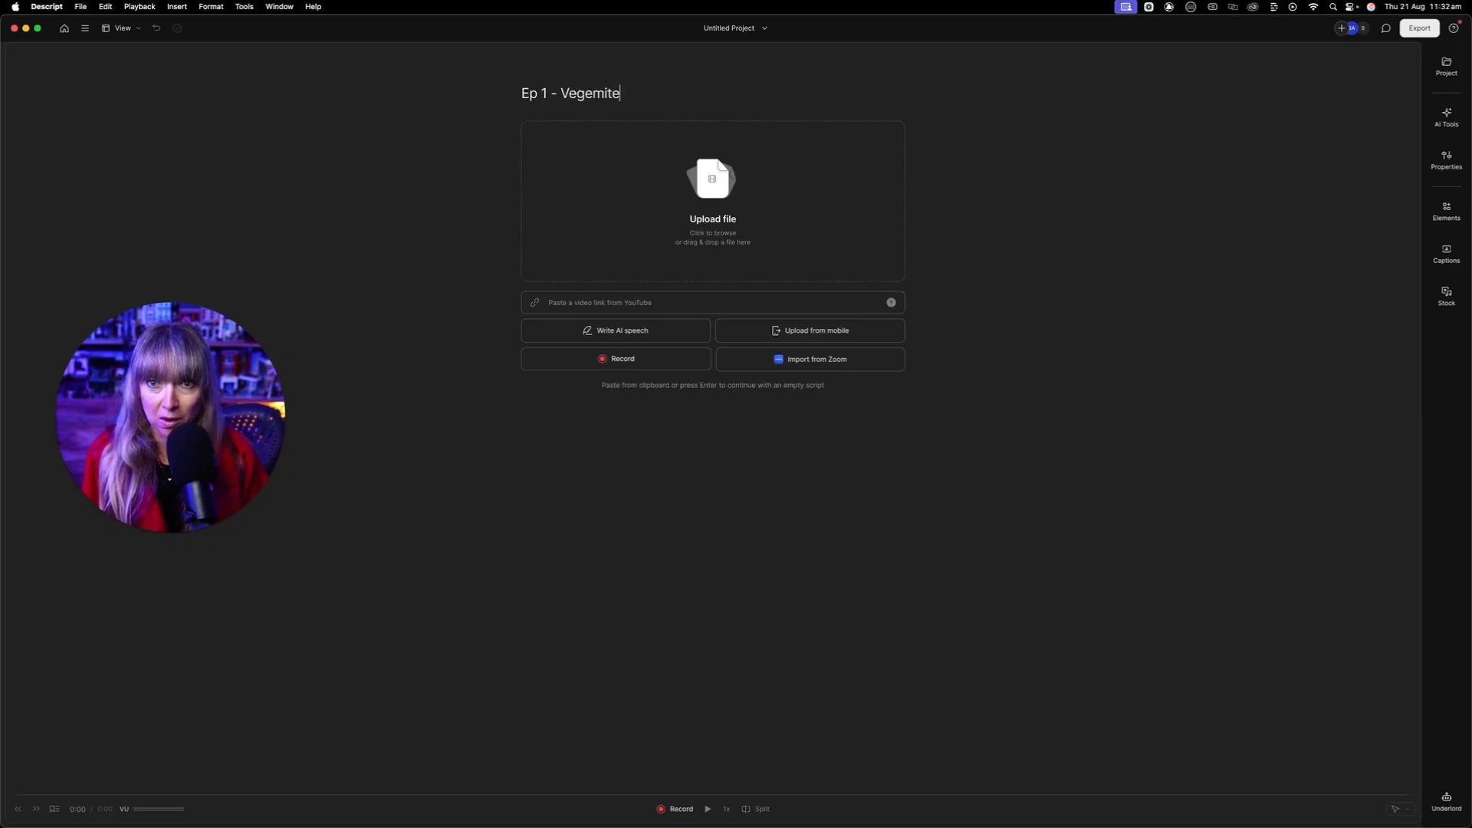
click(874, 444)
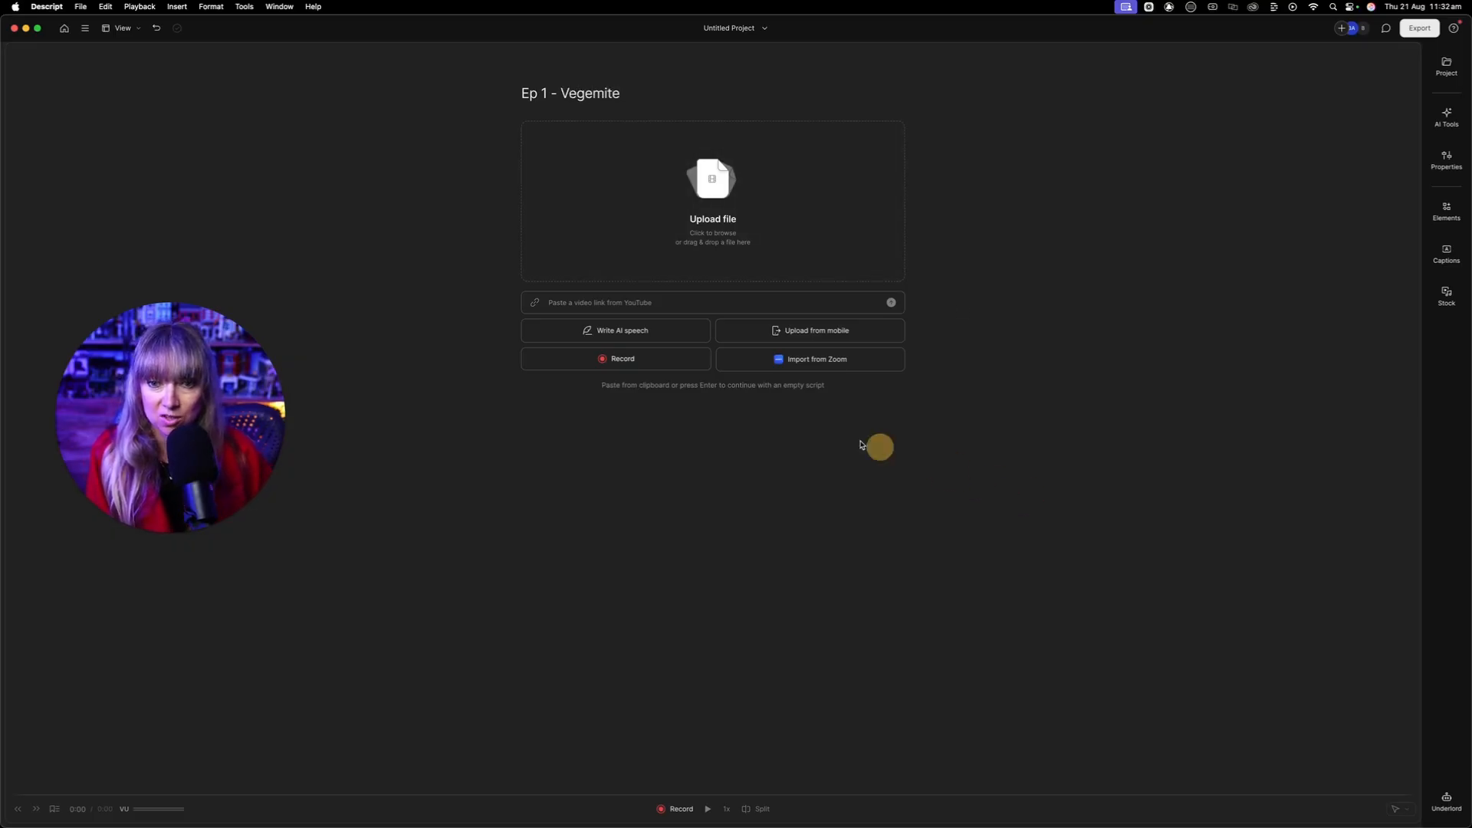
Step: Start an audio recording in the project using the Clarett+ 8Pre input, with no camera and no screen shared
click(622, 359)
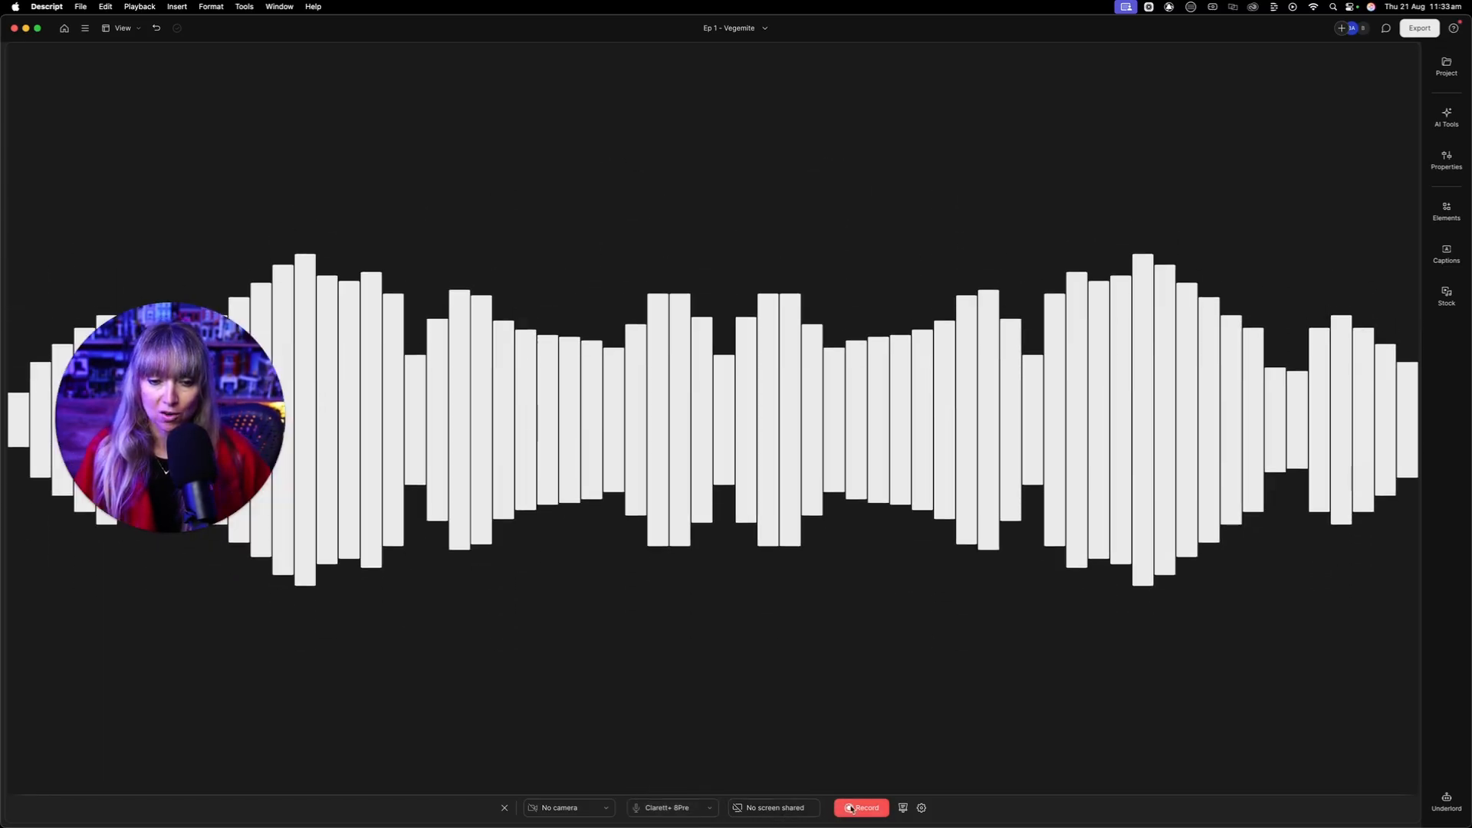
click(851, 809)
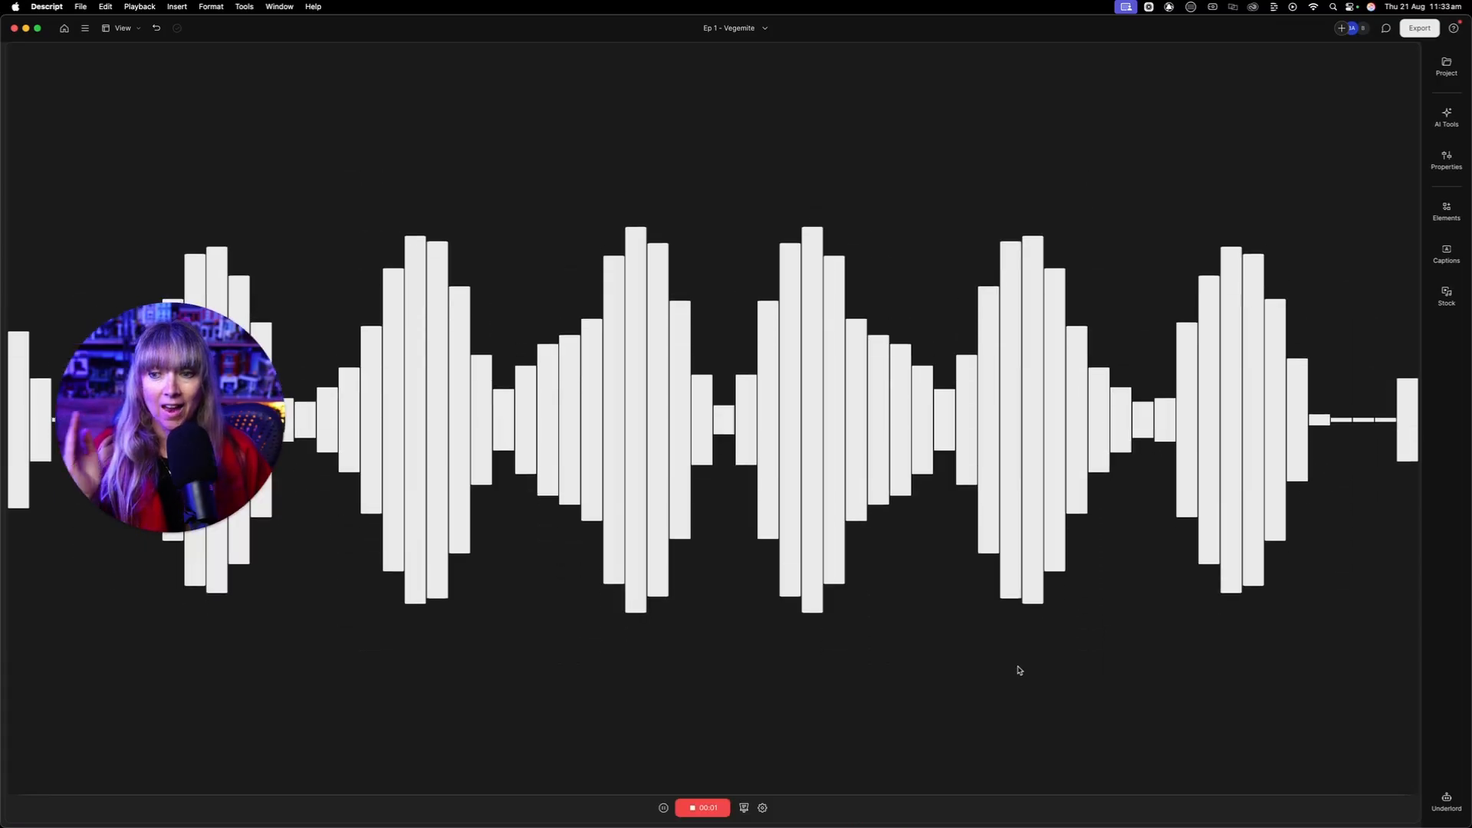
Step: Switch to GarageBand and start a backup recording on Audio 1 from bar 1 with the cycle area turned off
mouse_move(989, 816)
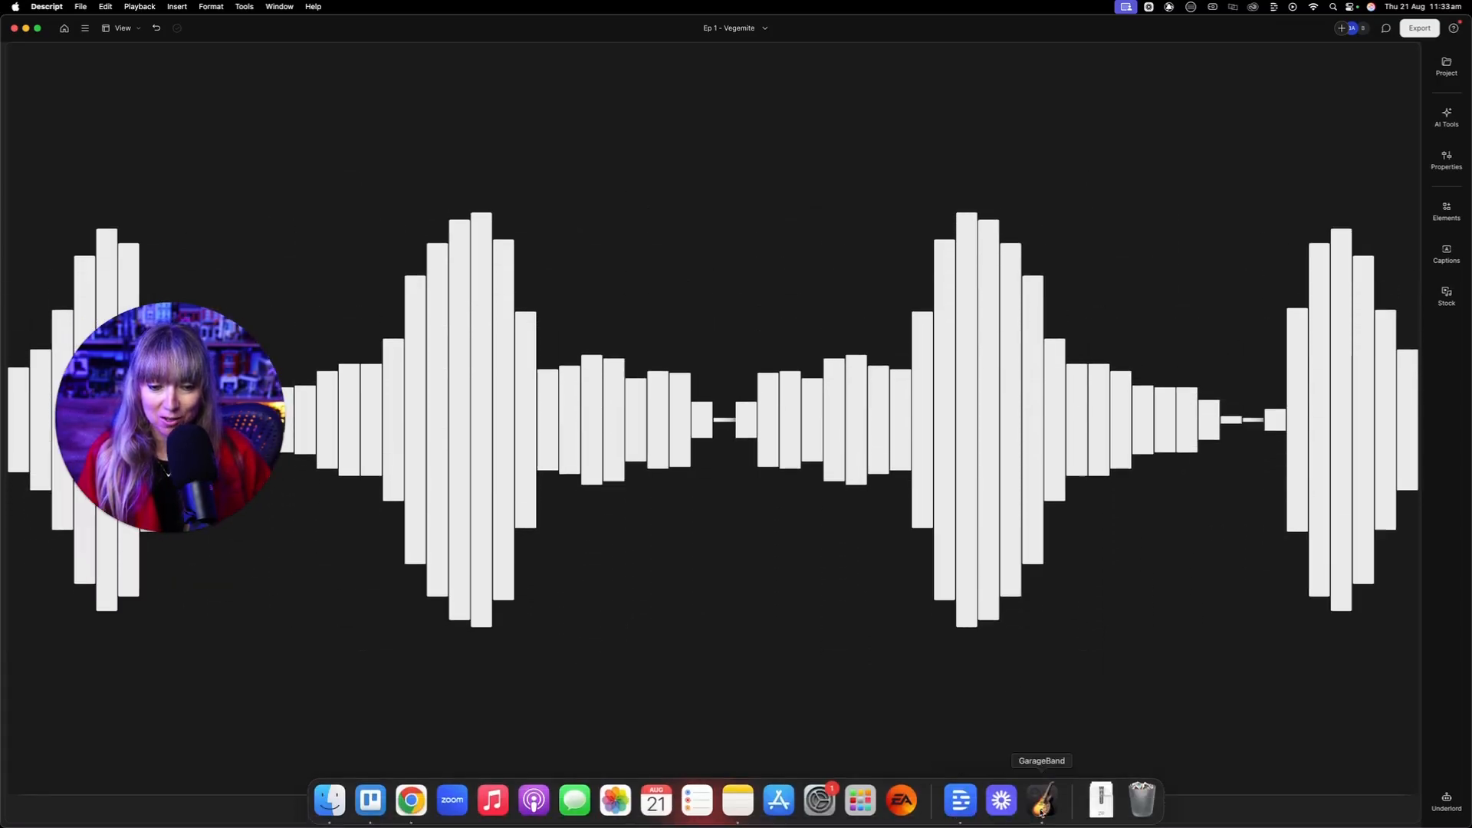
click(1041, 802)
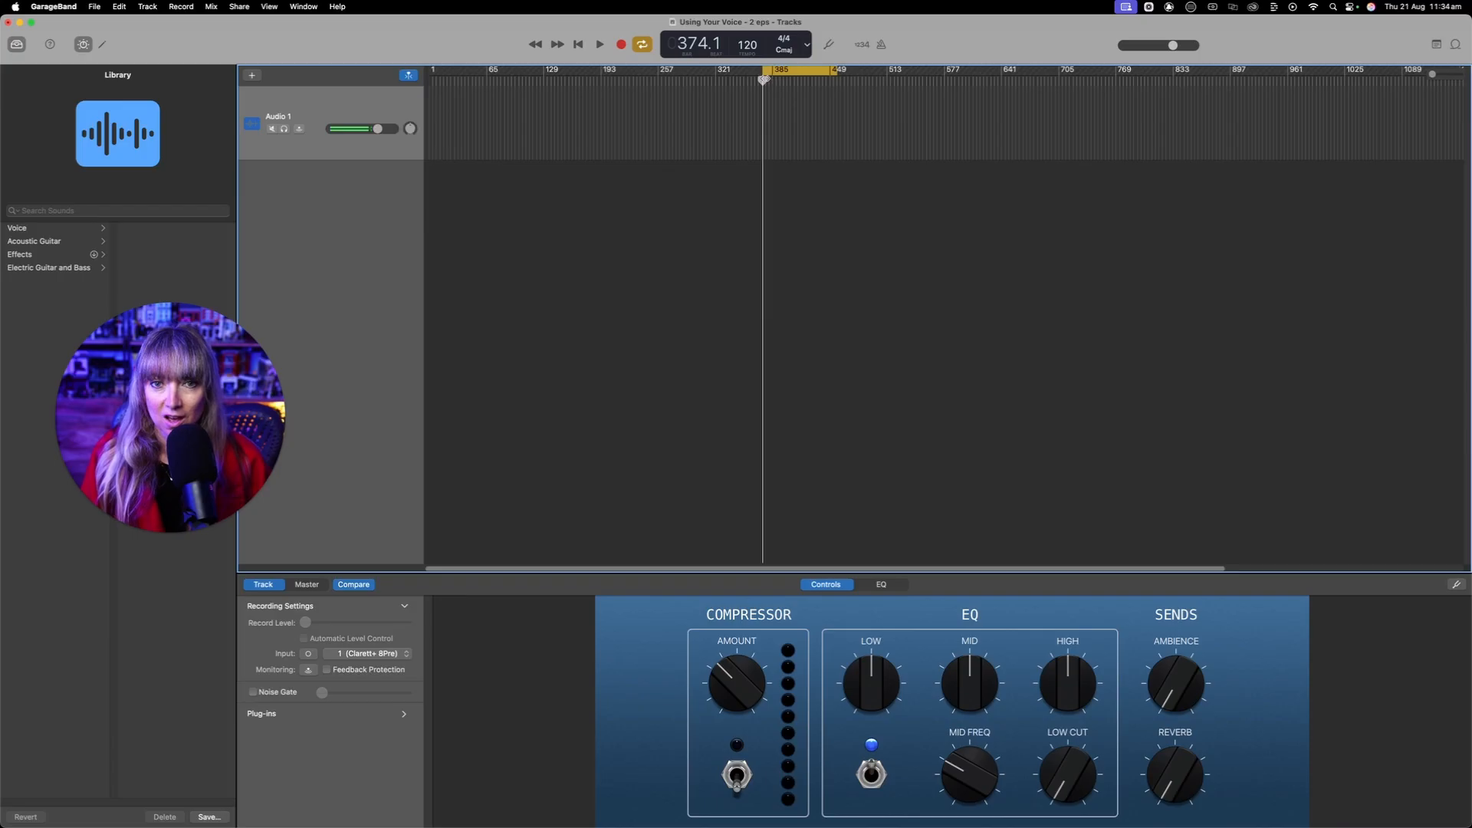
drag(764, 79, 377, 82)
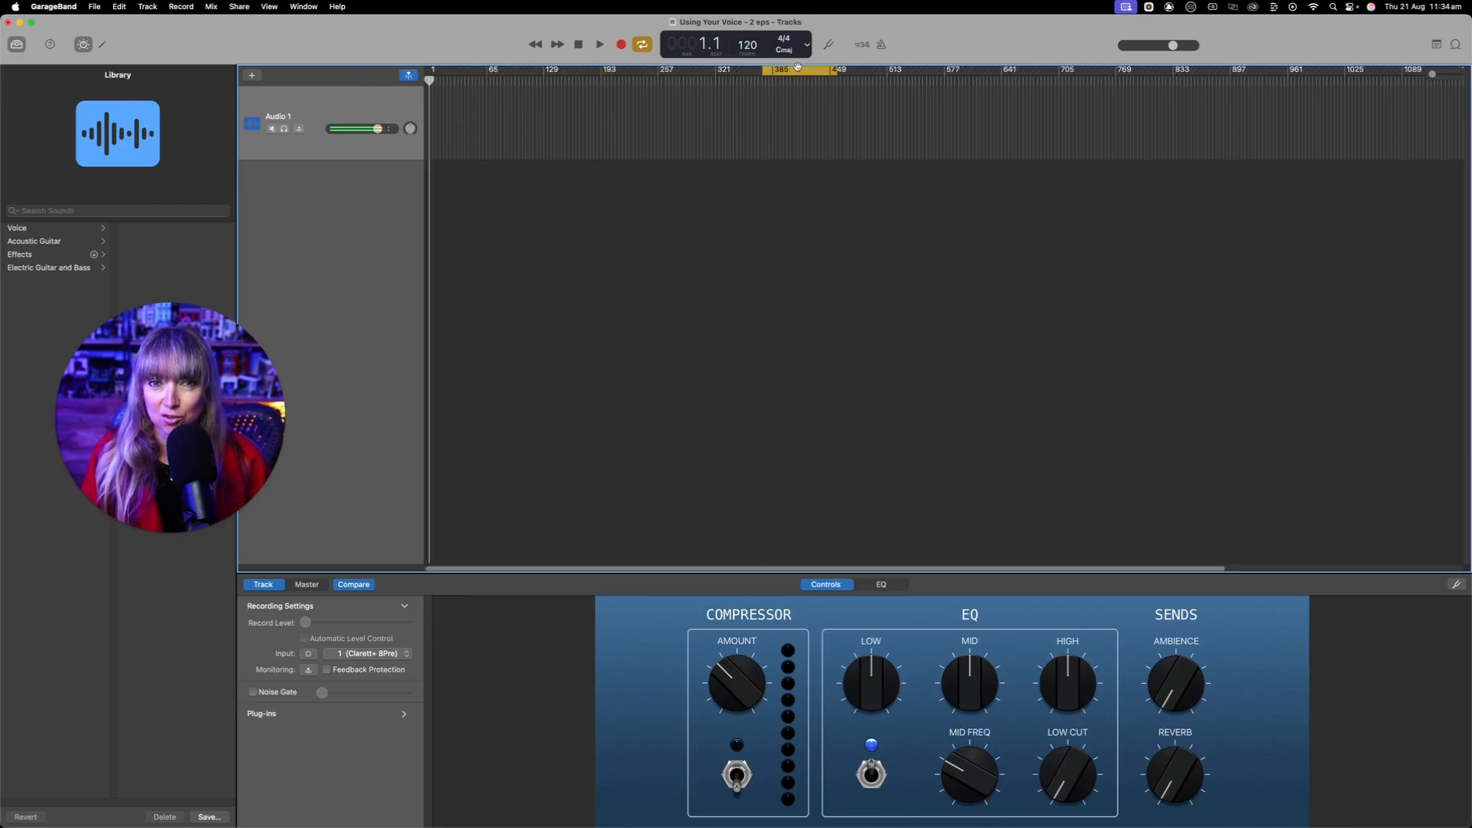
click(642, 44)
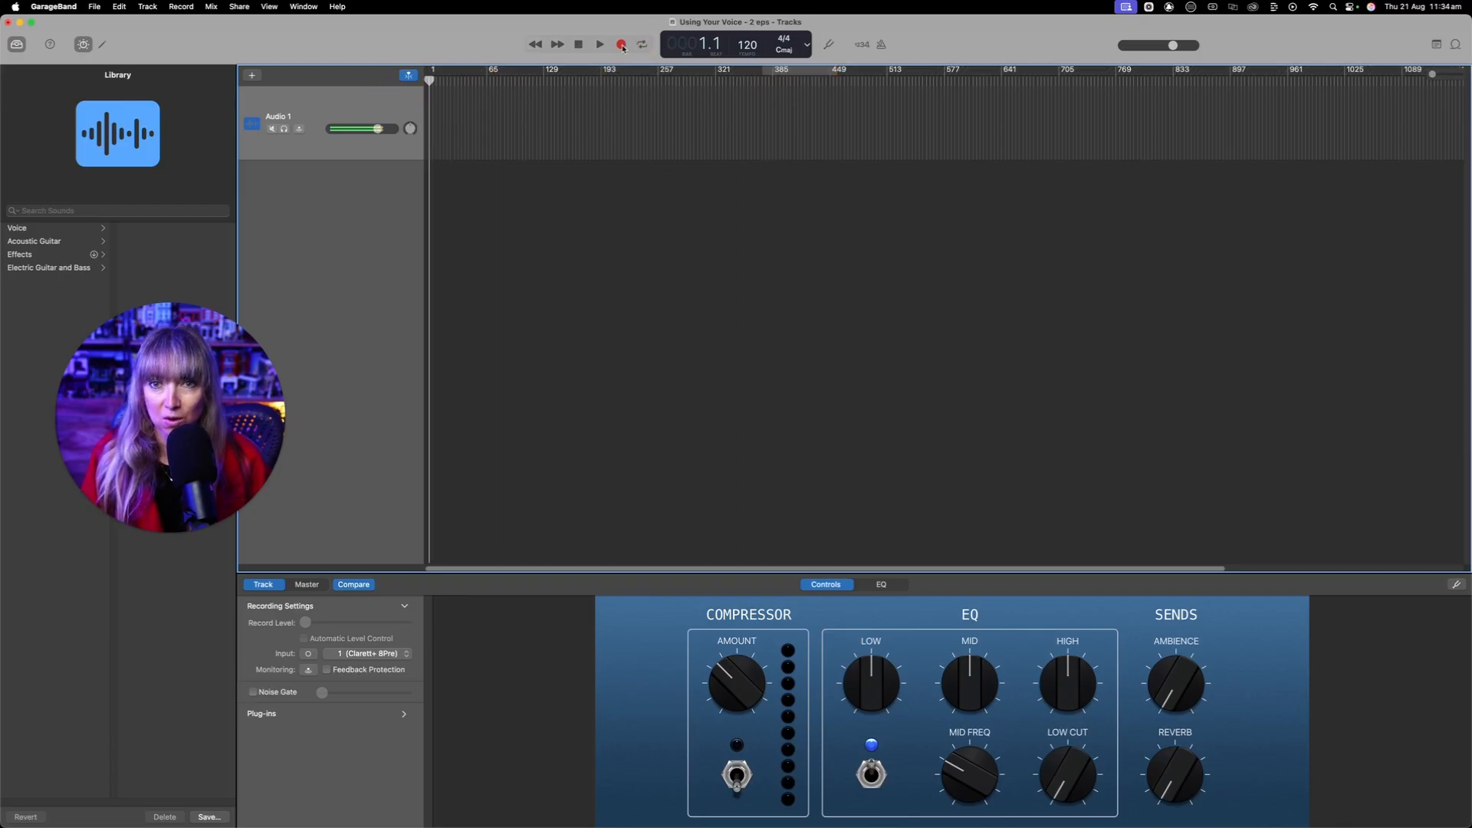
click(621, 45)
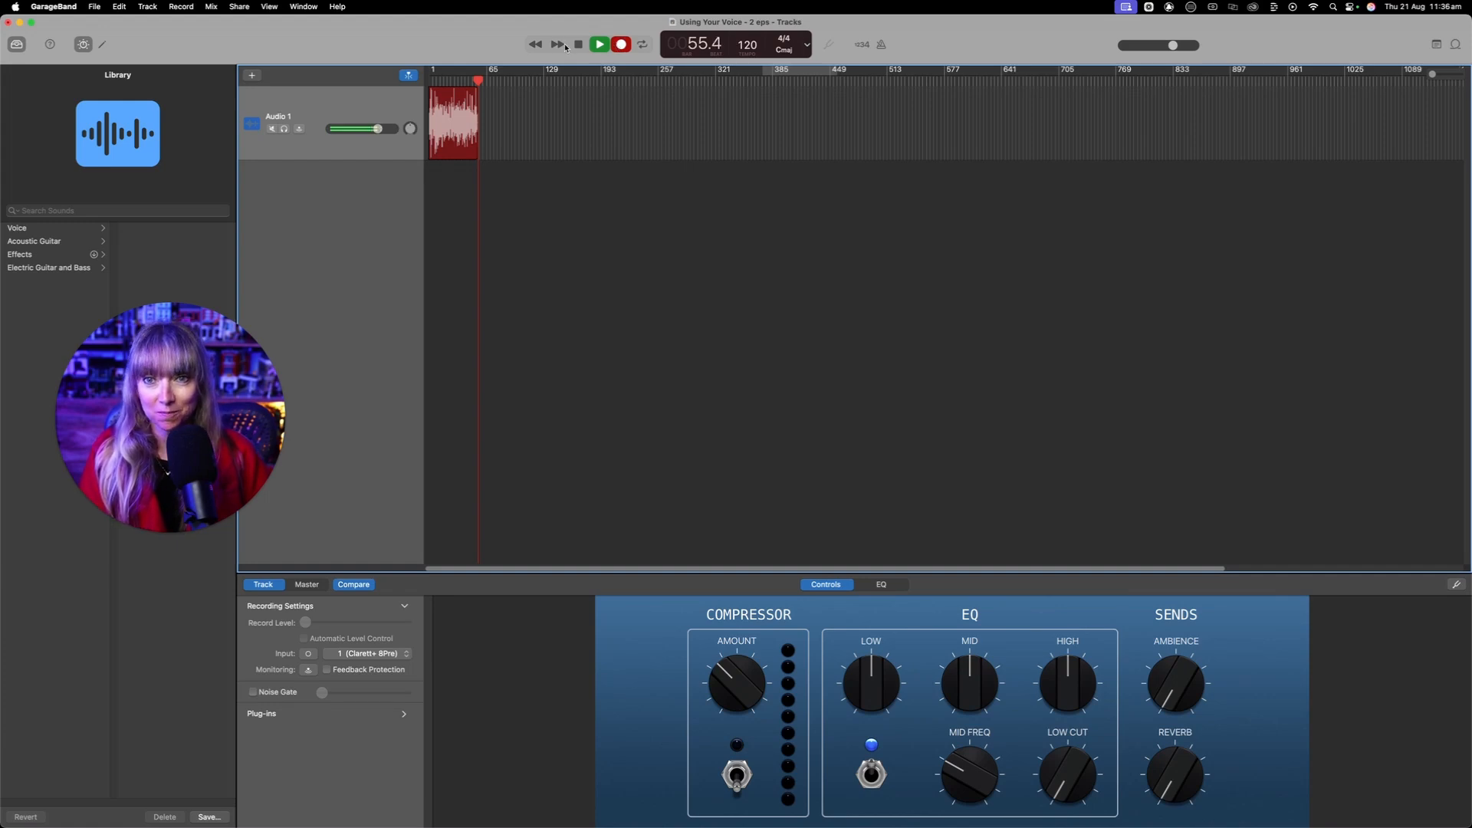
Step: Stop the GarageBand recording, then switch to Descript and stop its recording as well
click(578, 44)
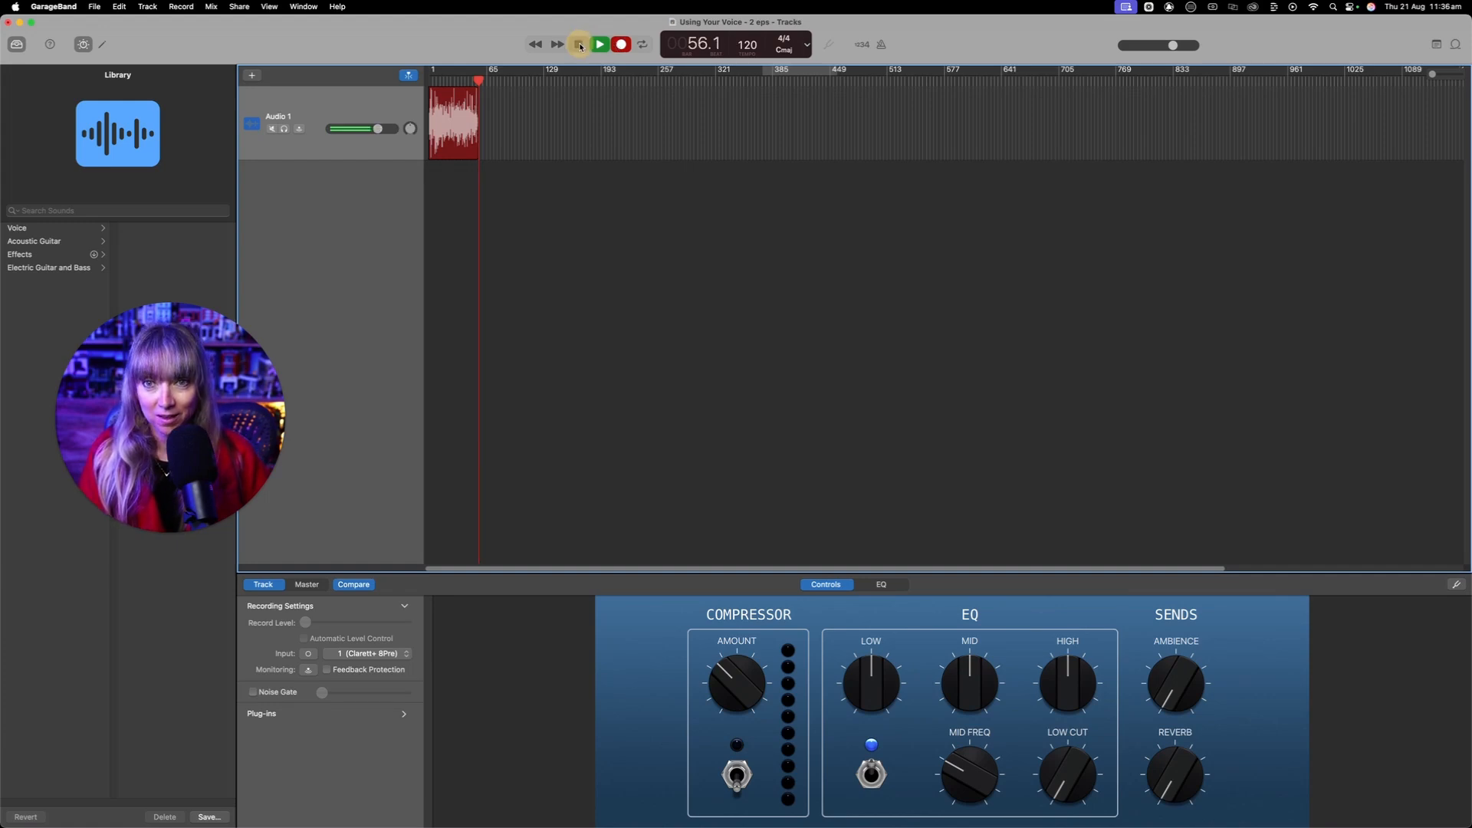
click(956, 797)
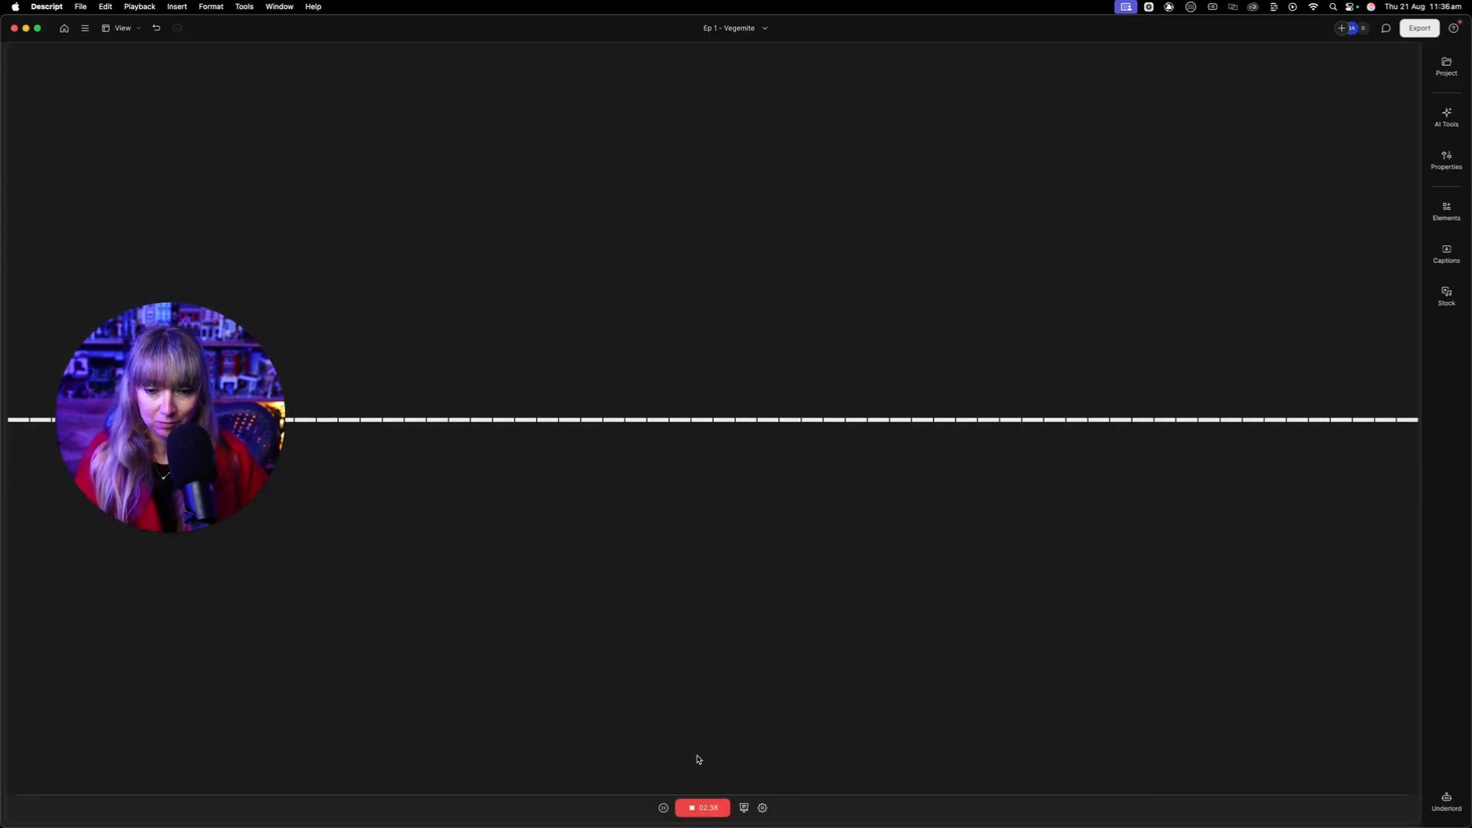
click(703, 808)
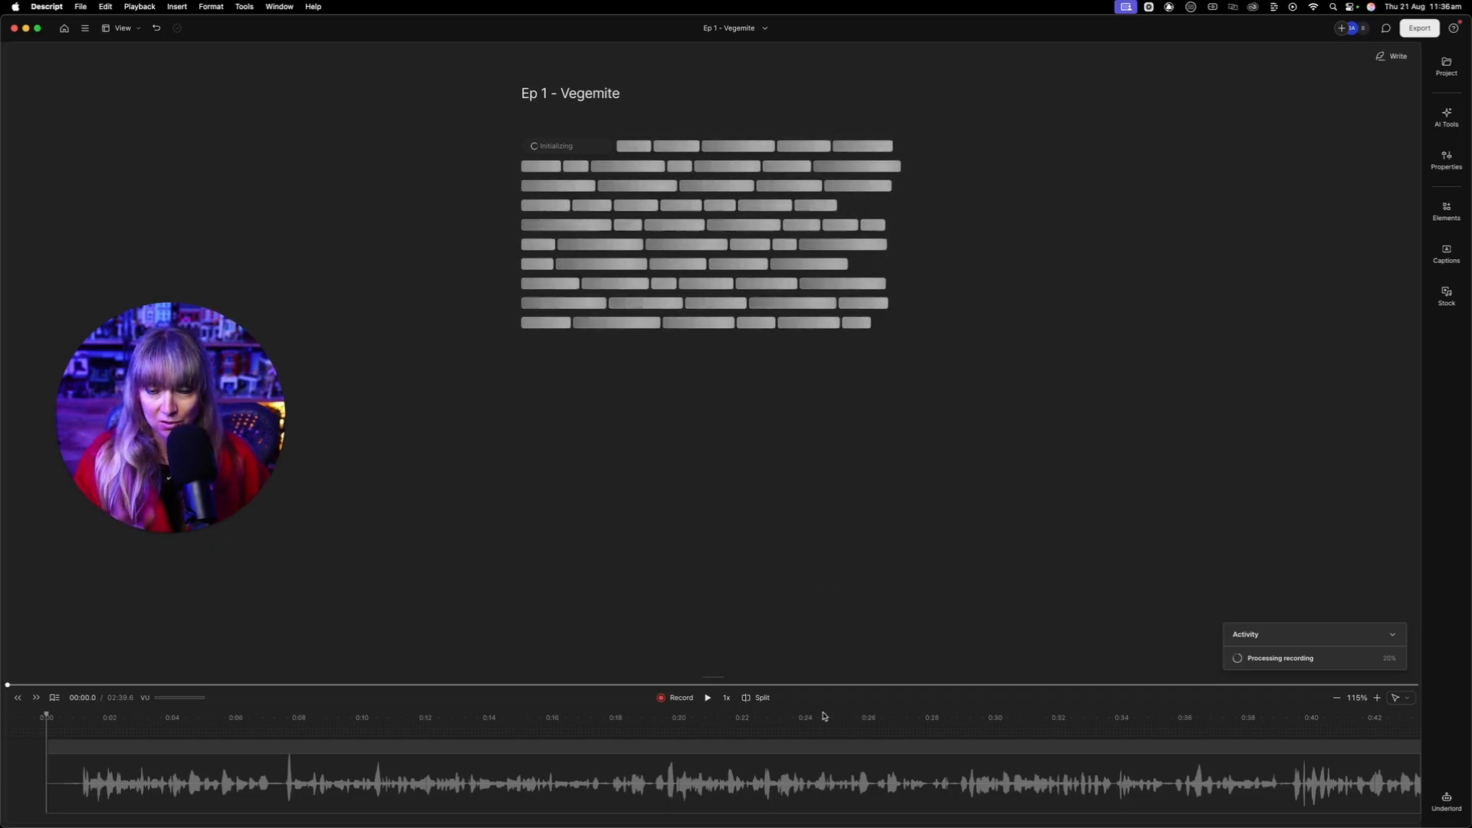
Step: Switch to GarageBand and examine the recorded Audio 1 region's waveform closely from its end back to its start
mouse_move(901, 815)
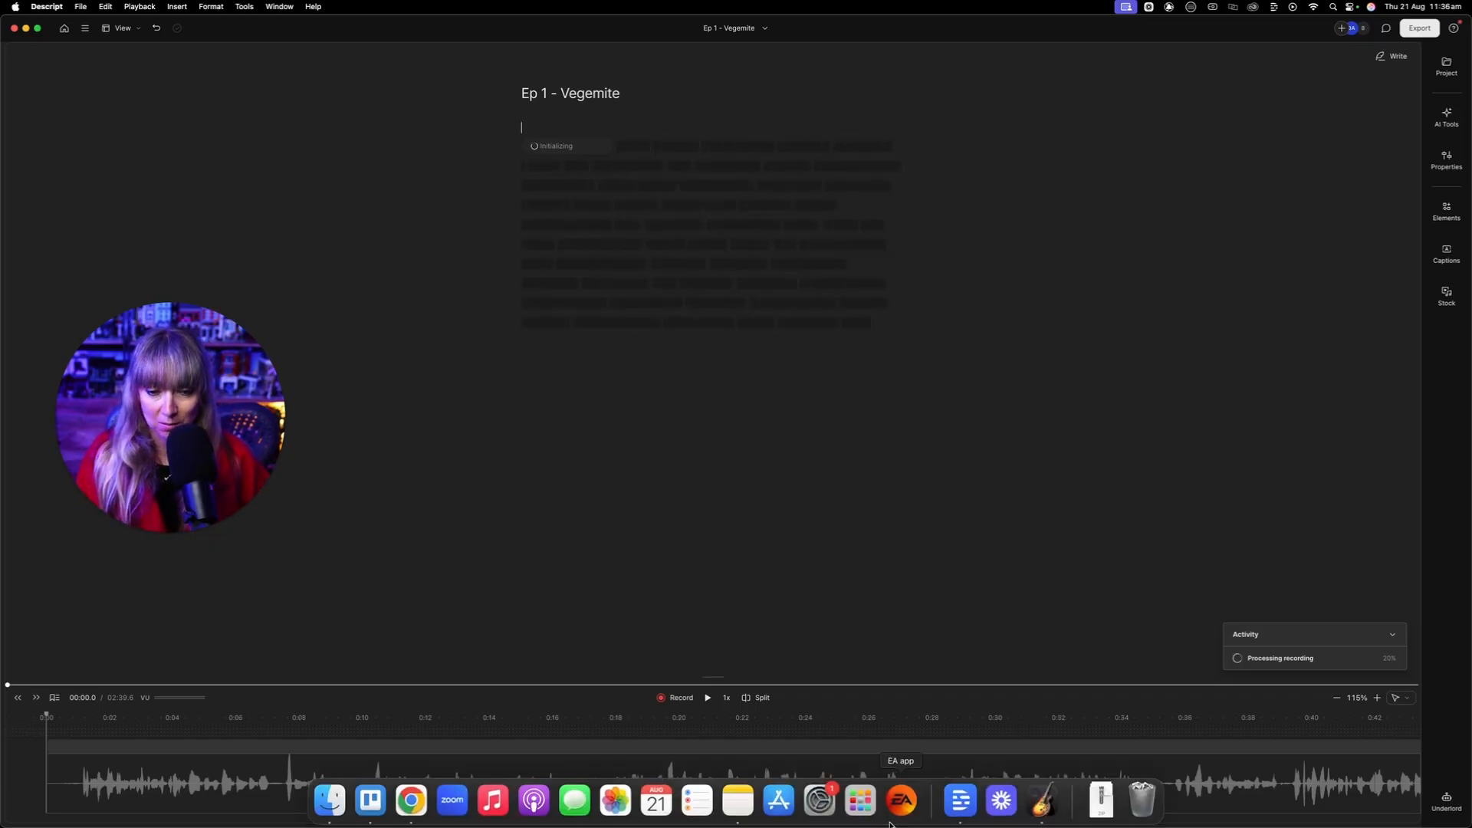
click(1044, 802)
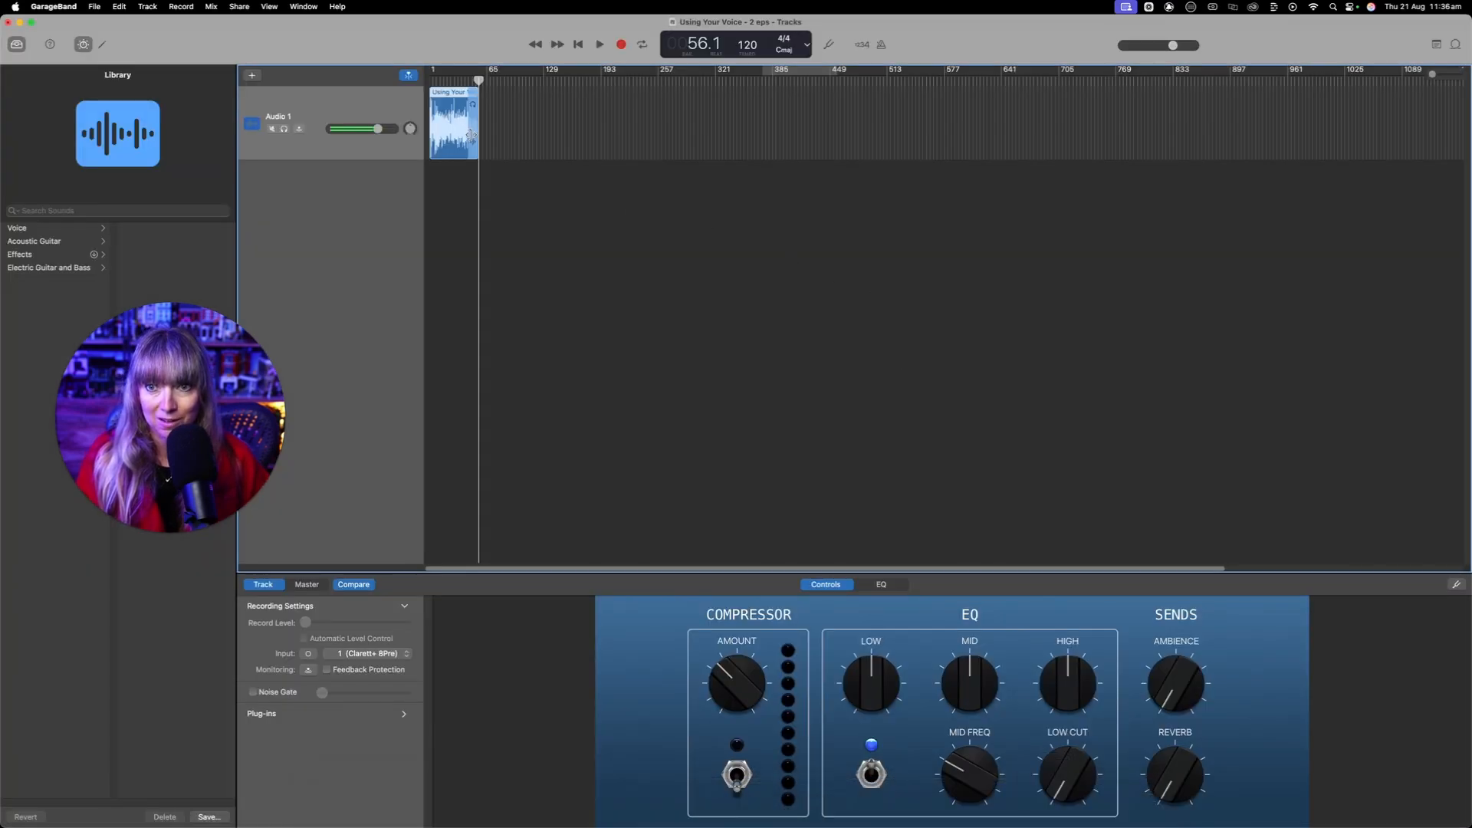
key(super+Right)
key(super+Right)
key(super+Right)
key(super+Right)
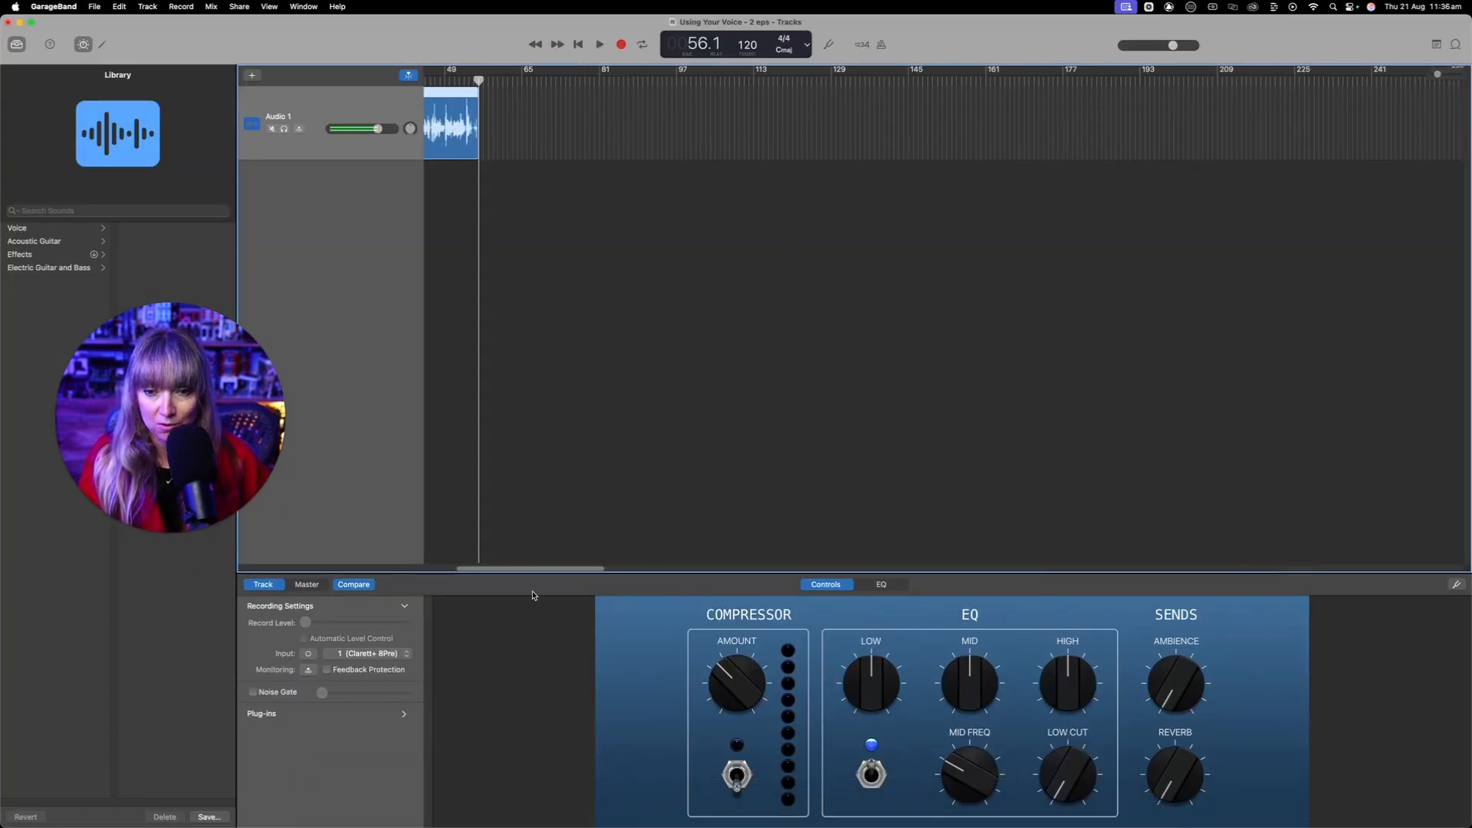
drag(555, 568, 402, 571)
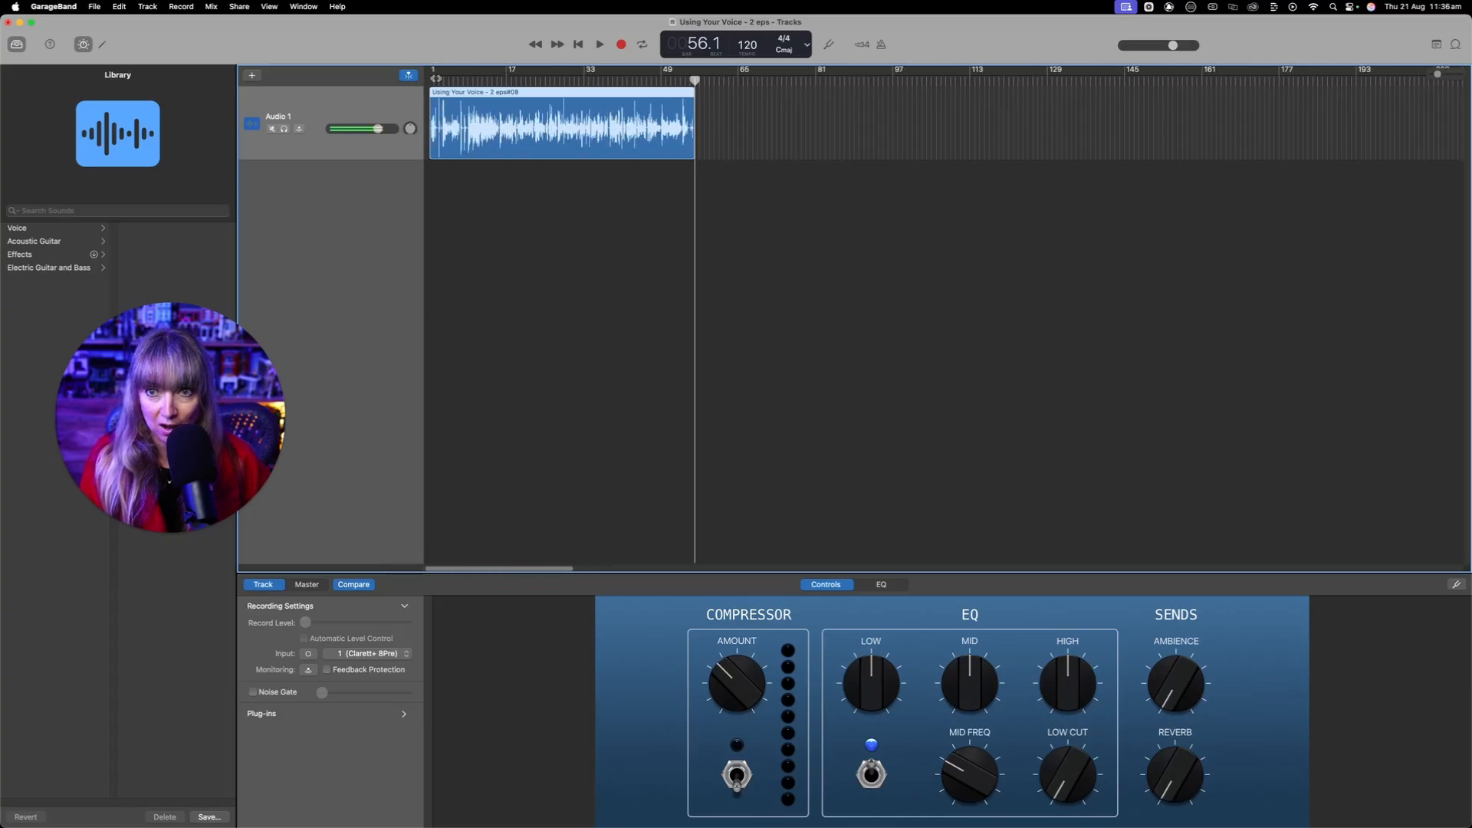
key(super+Right)
key(super+Right)
key(super+Right)
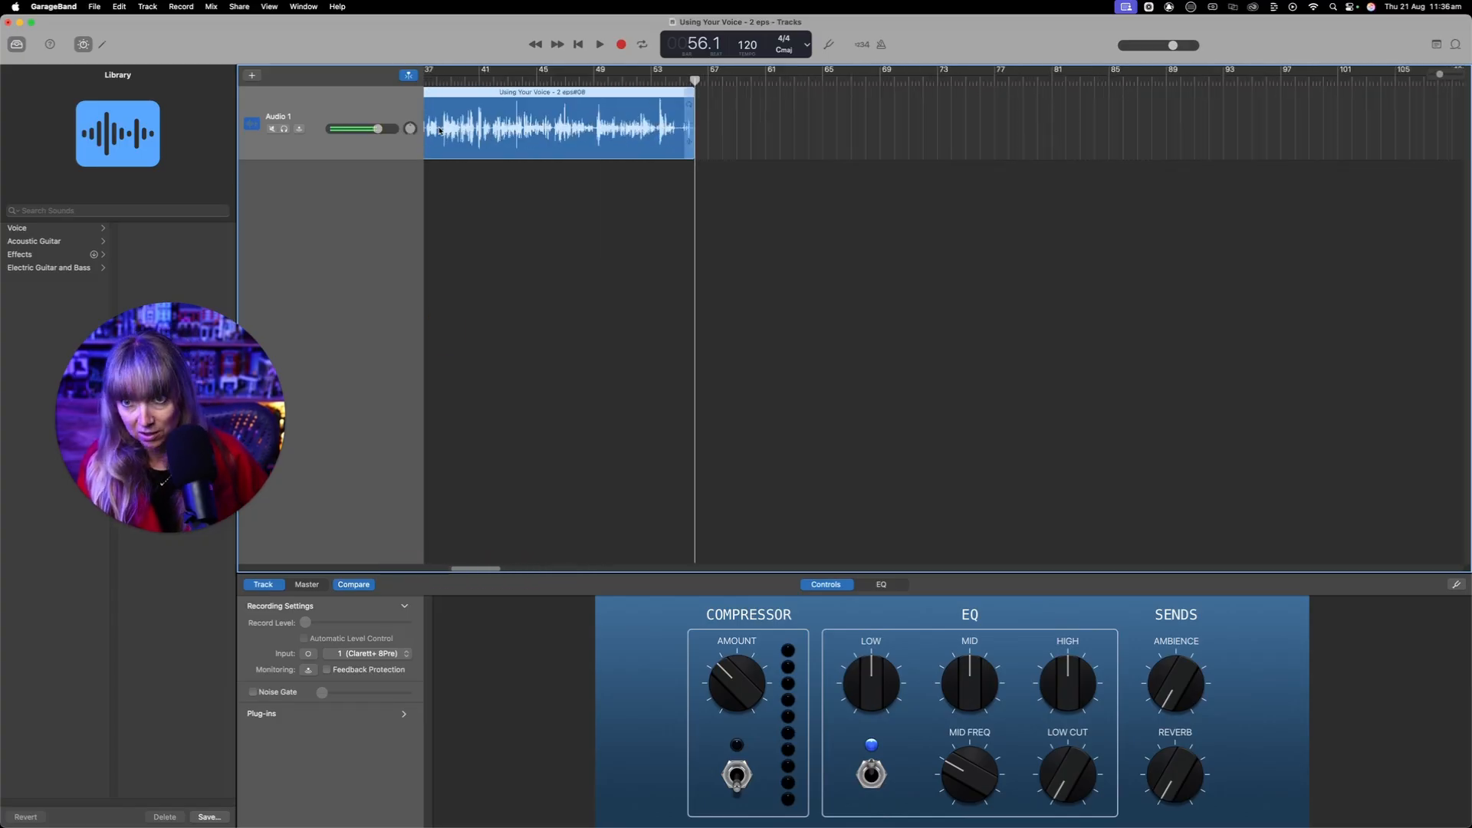
drag(478, 569, 286, 568)
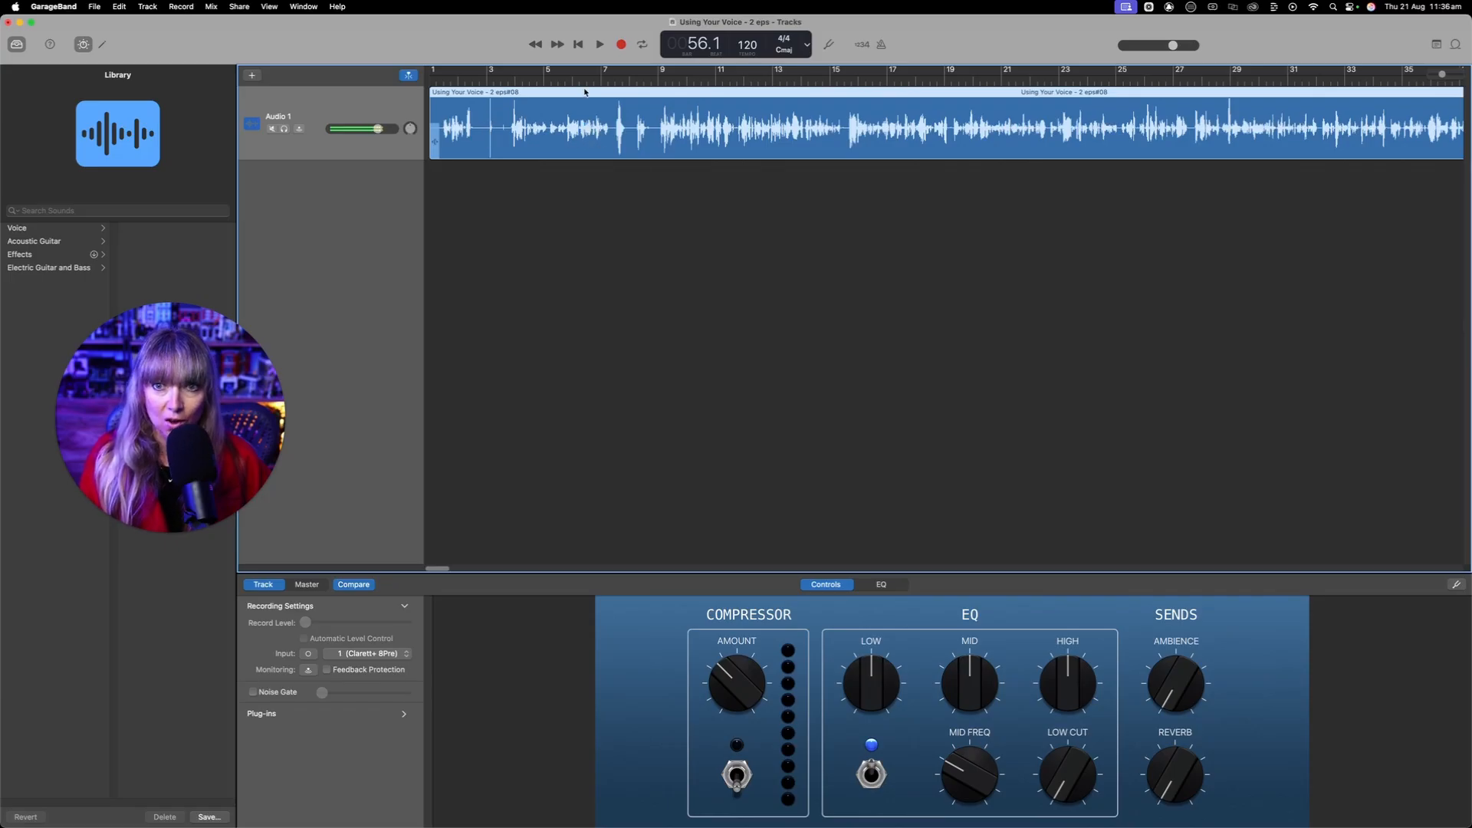
Step: Open the Export Song to Disk settings for the GarageBand backup recording
click(240, 7)
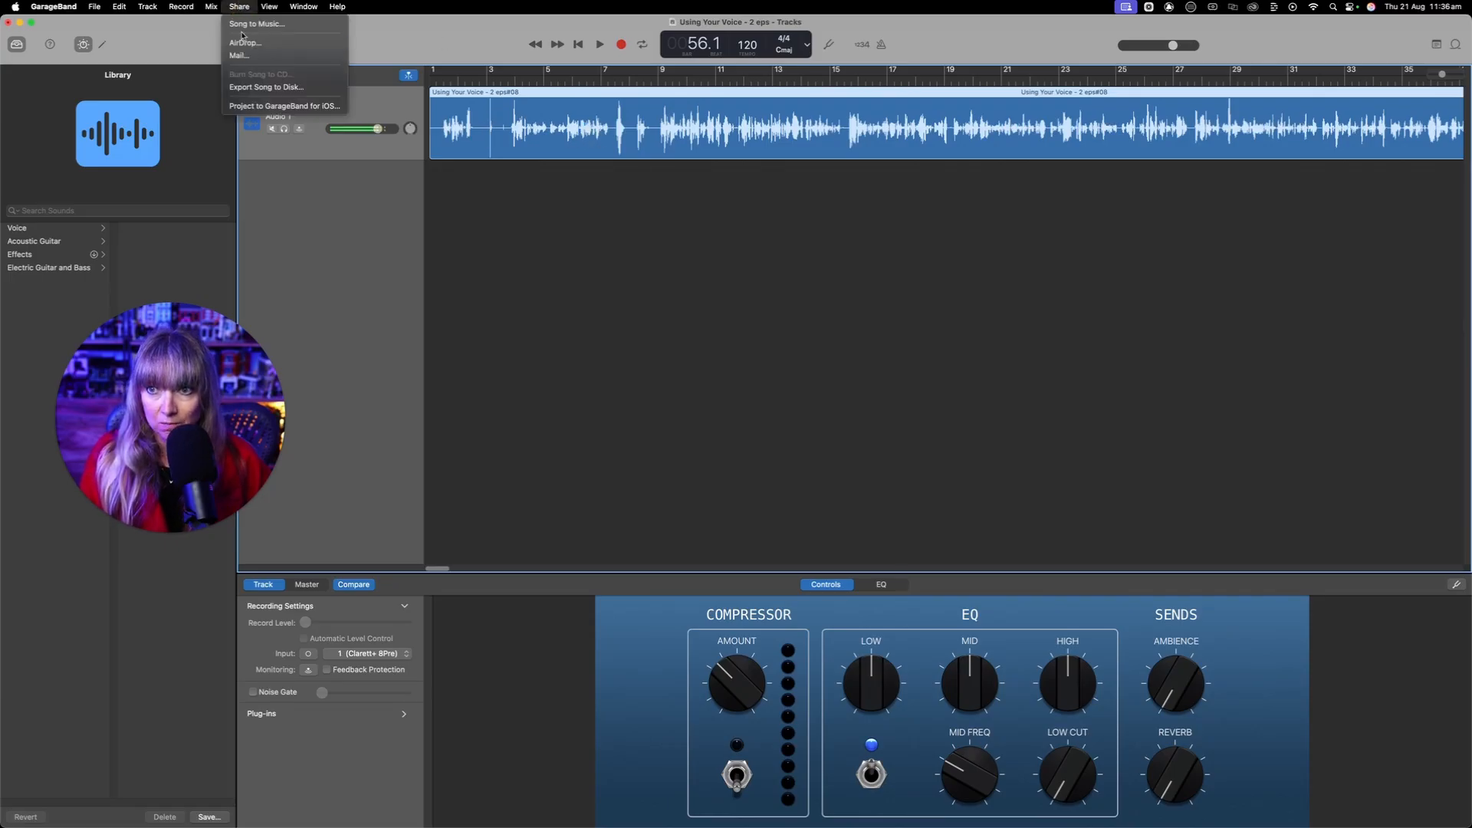
click(258, 88)
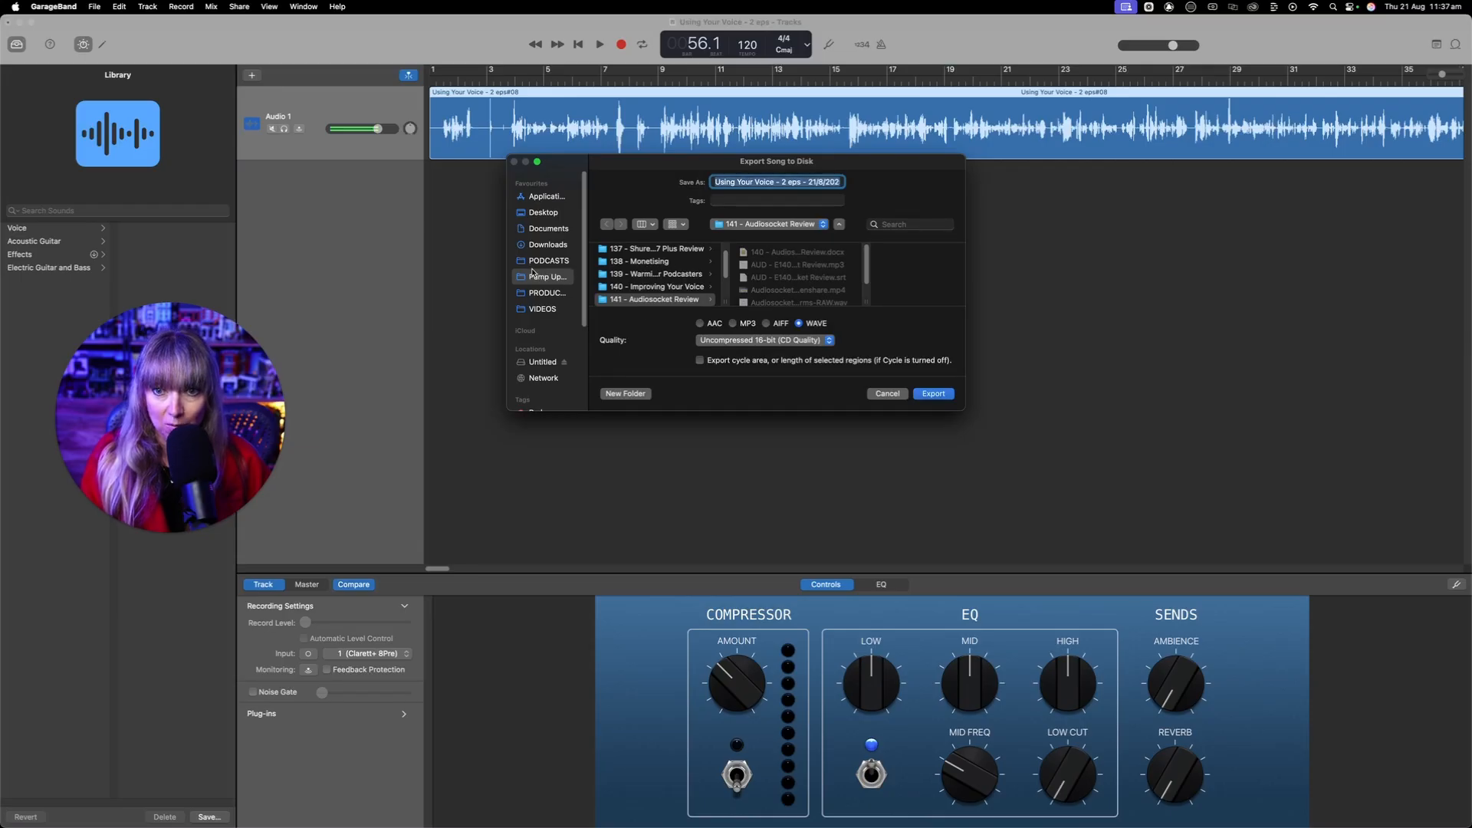
scroll(630, 285, down, 3)
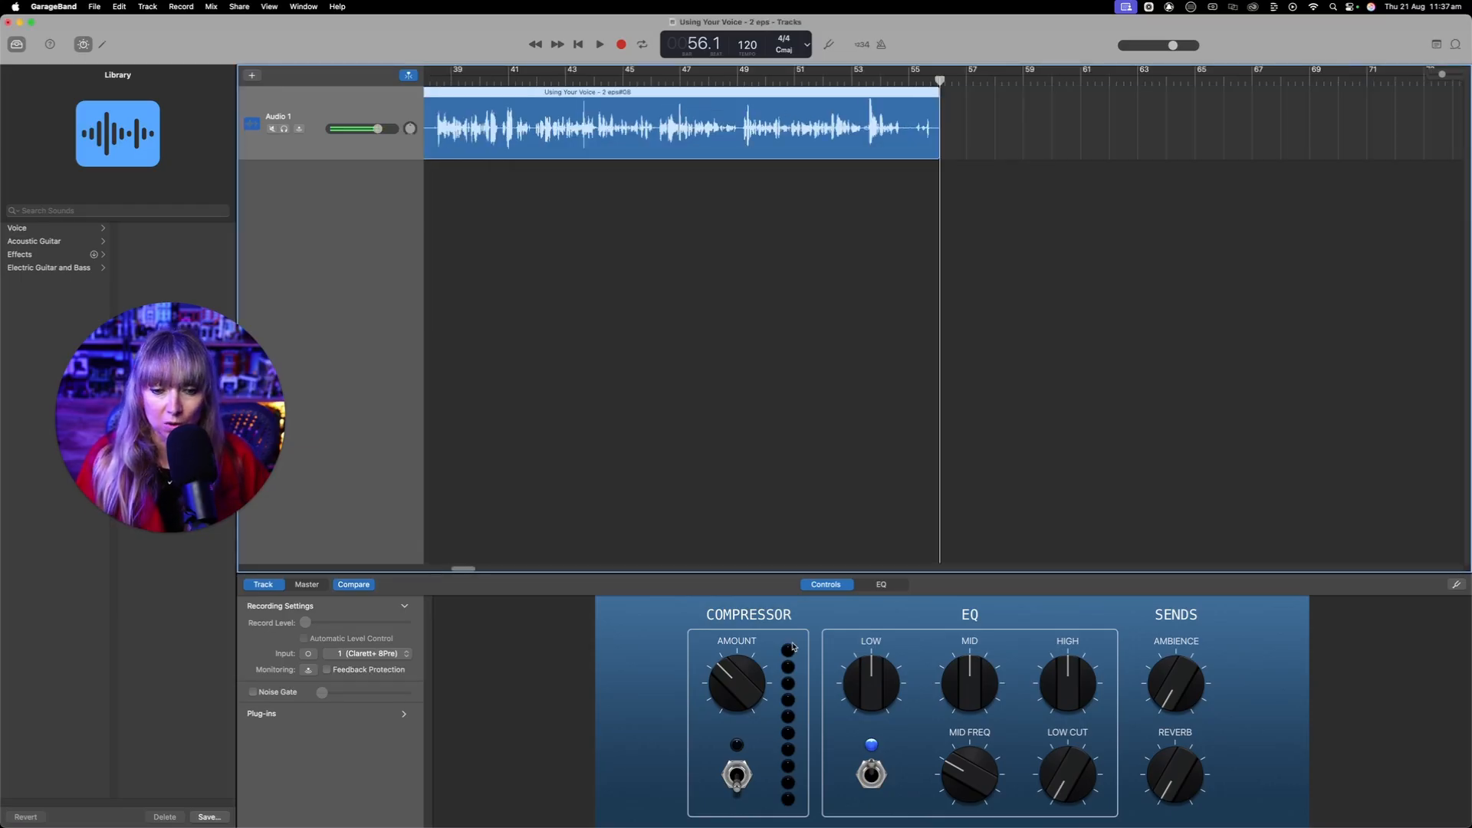
Step: Switch to Descript, show the project's files and review the recording's waveform along the timeline
click(959, 805)
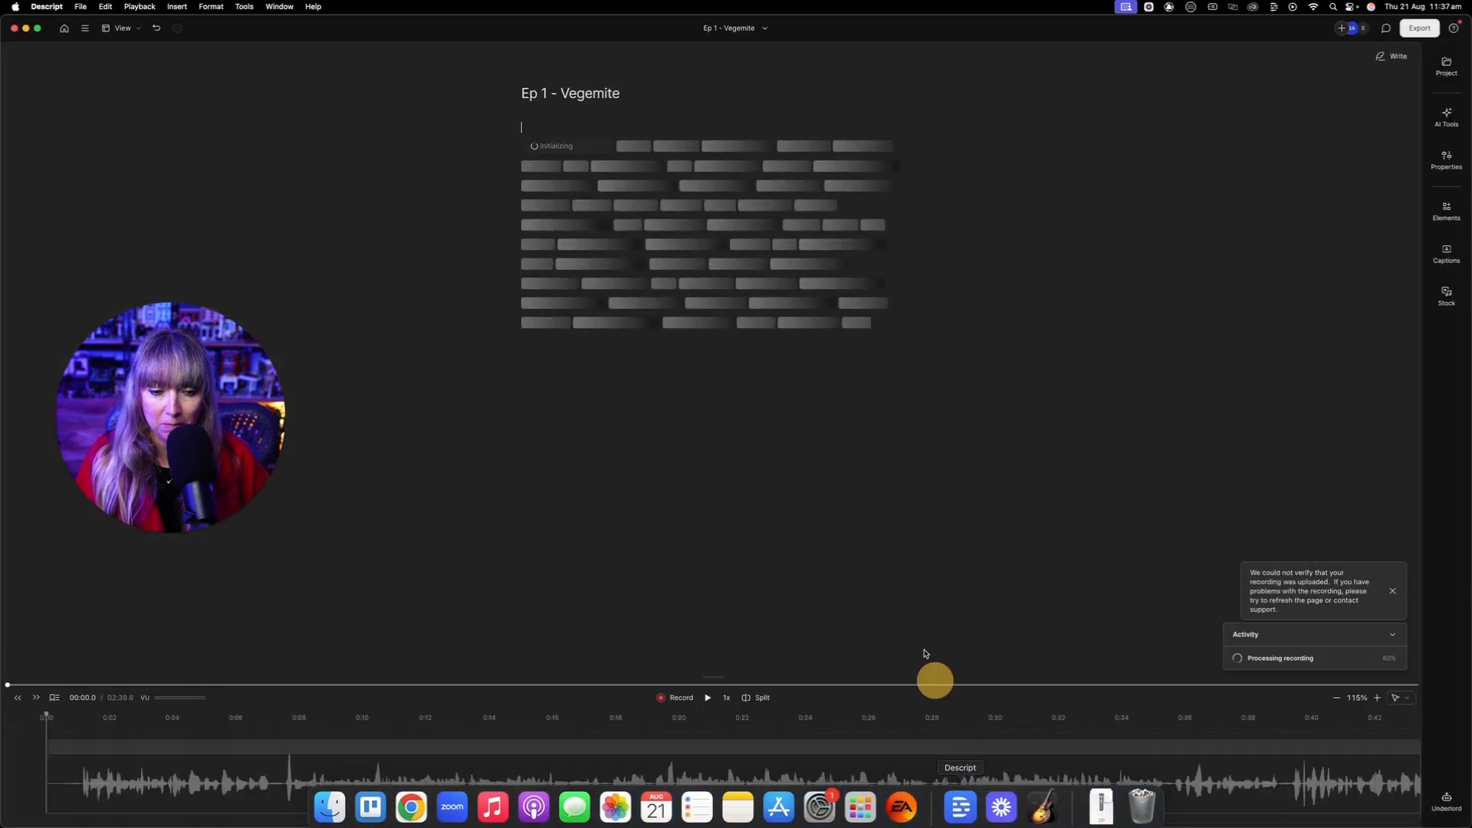
click(1446, 66)
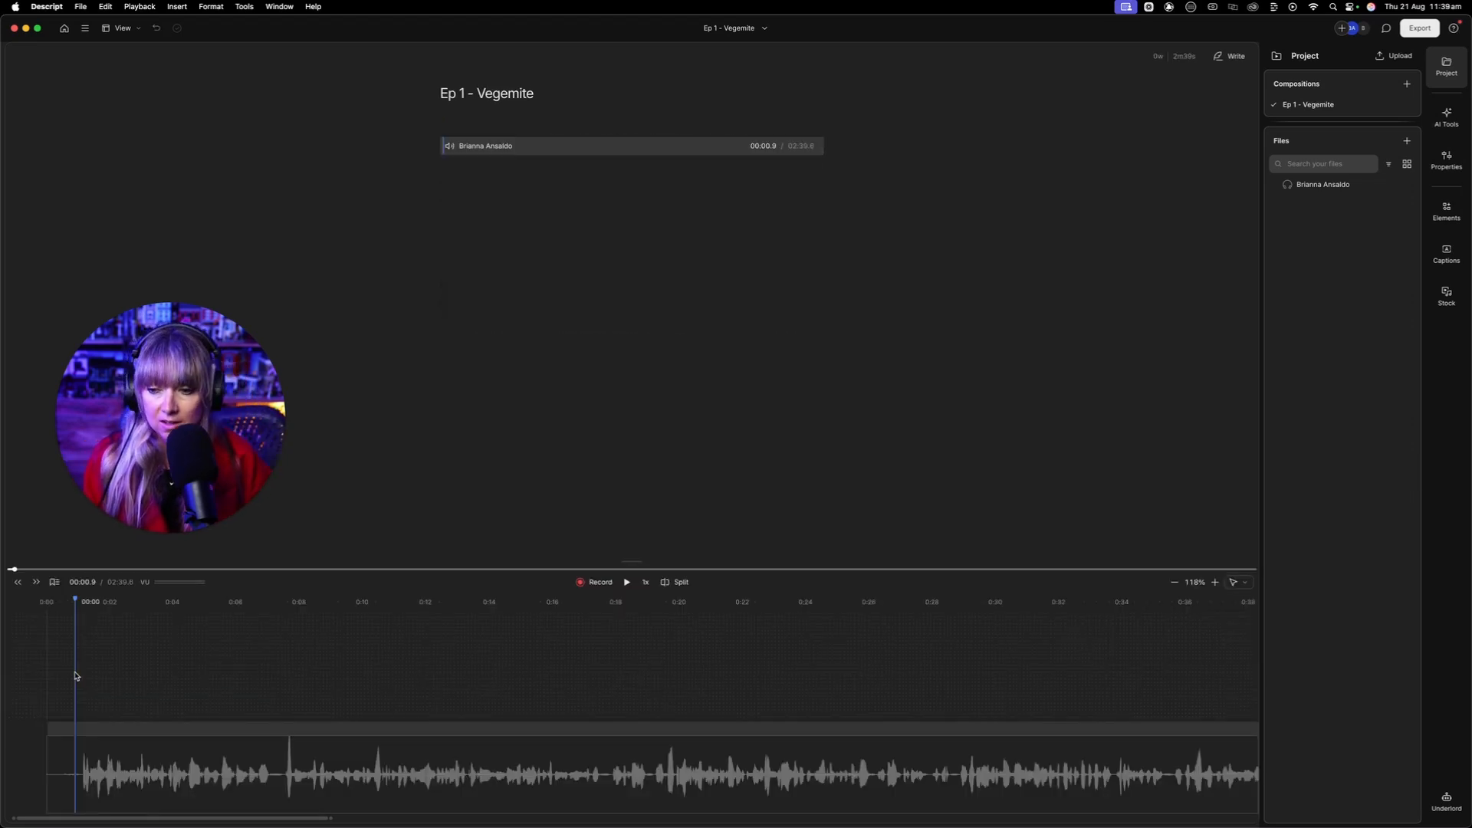
scroll(377, 785, right, 3)
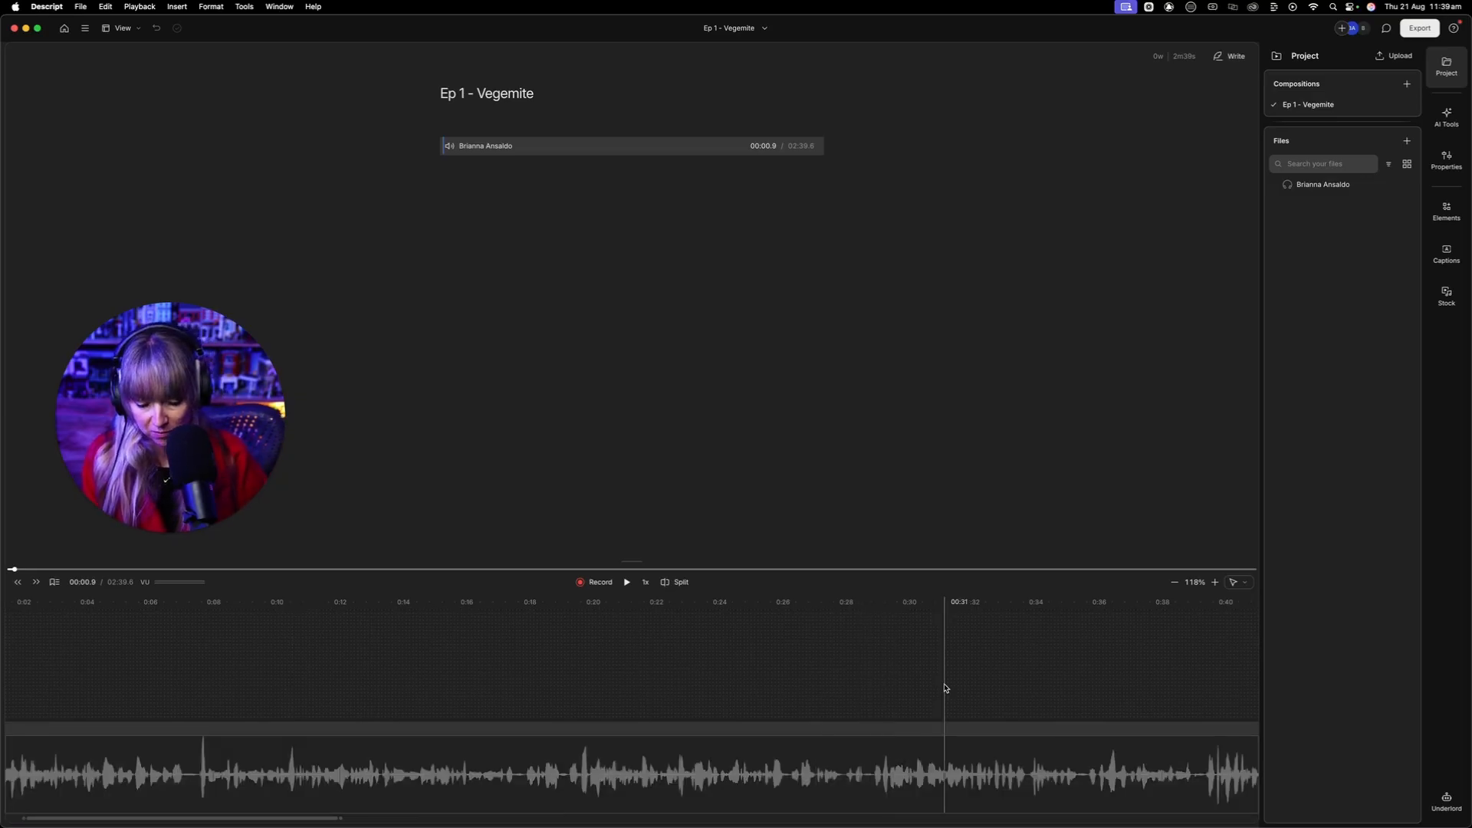
scroll(945, 688, down, 3)
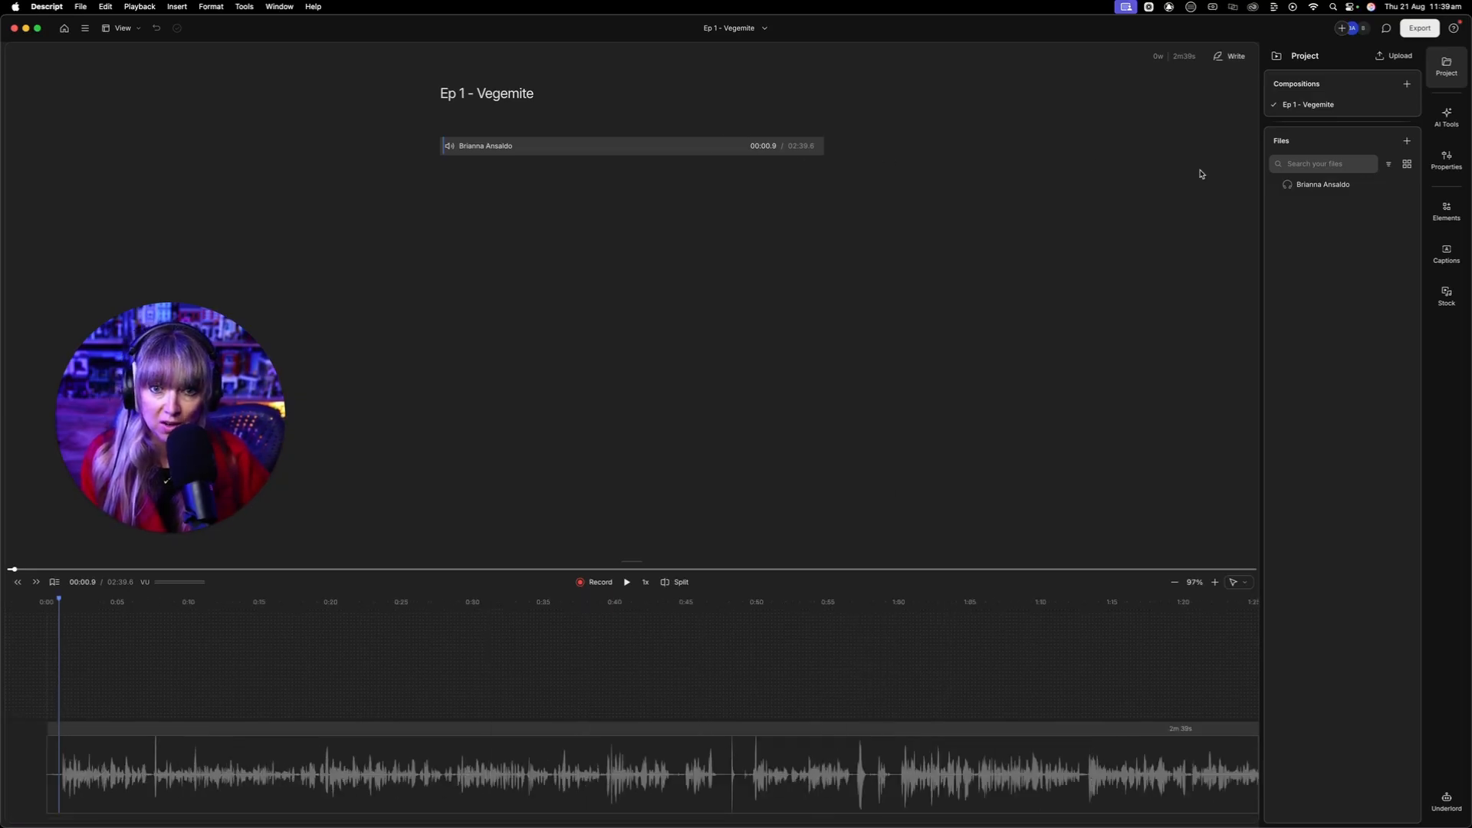
Step: Transcribe the recorded audio file and assign the host's name as its speaker
click(1408, 184)
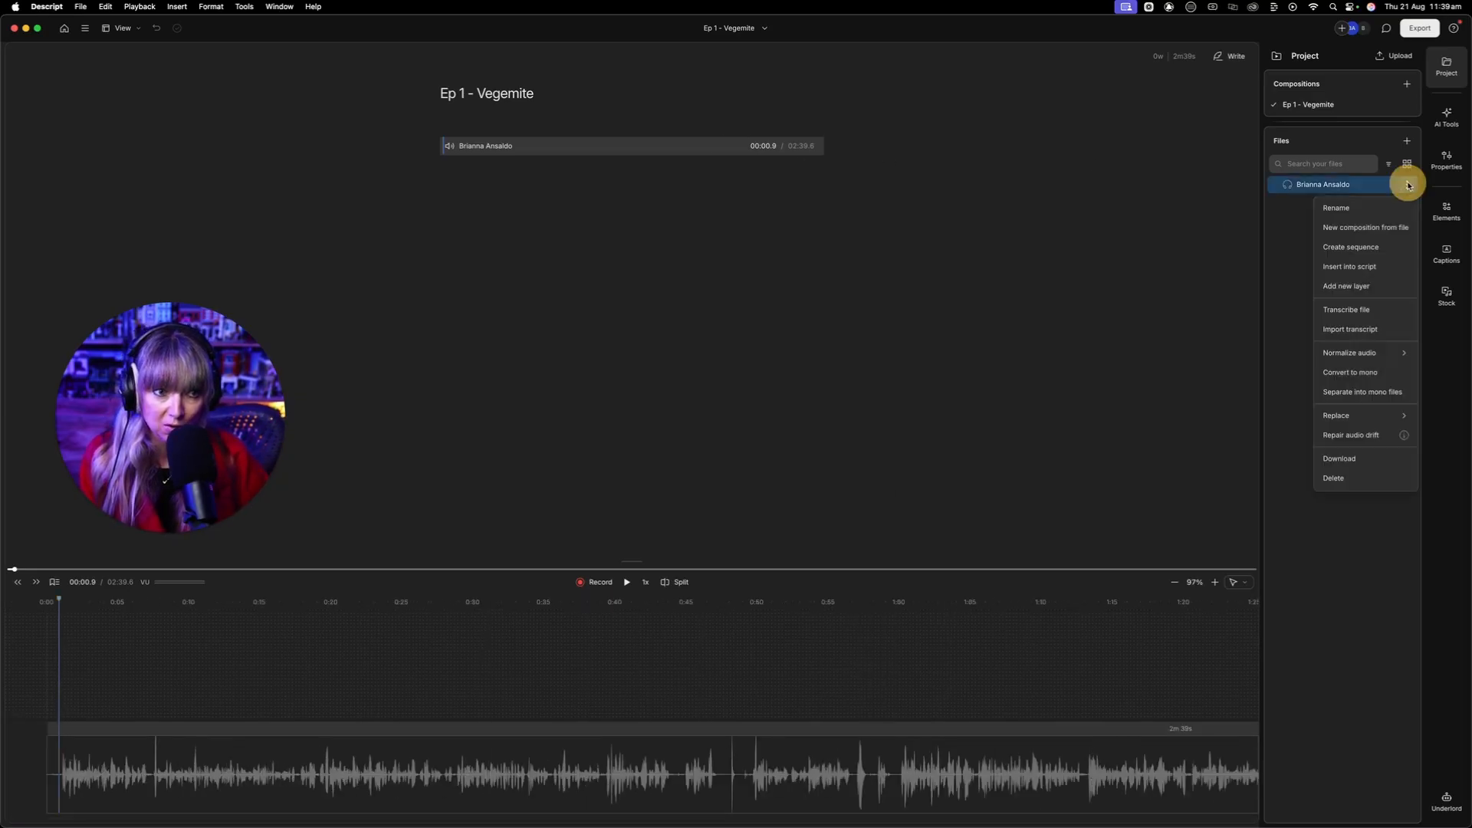
click(1362, 318)
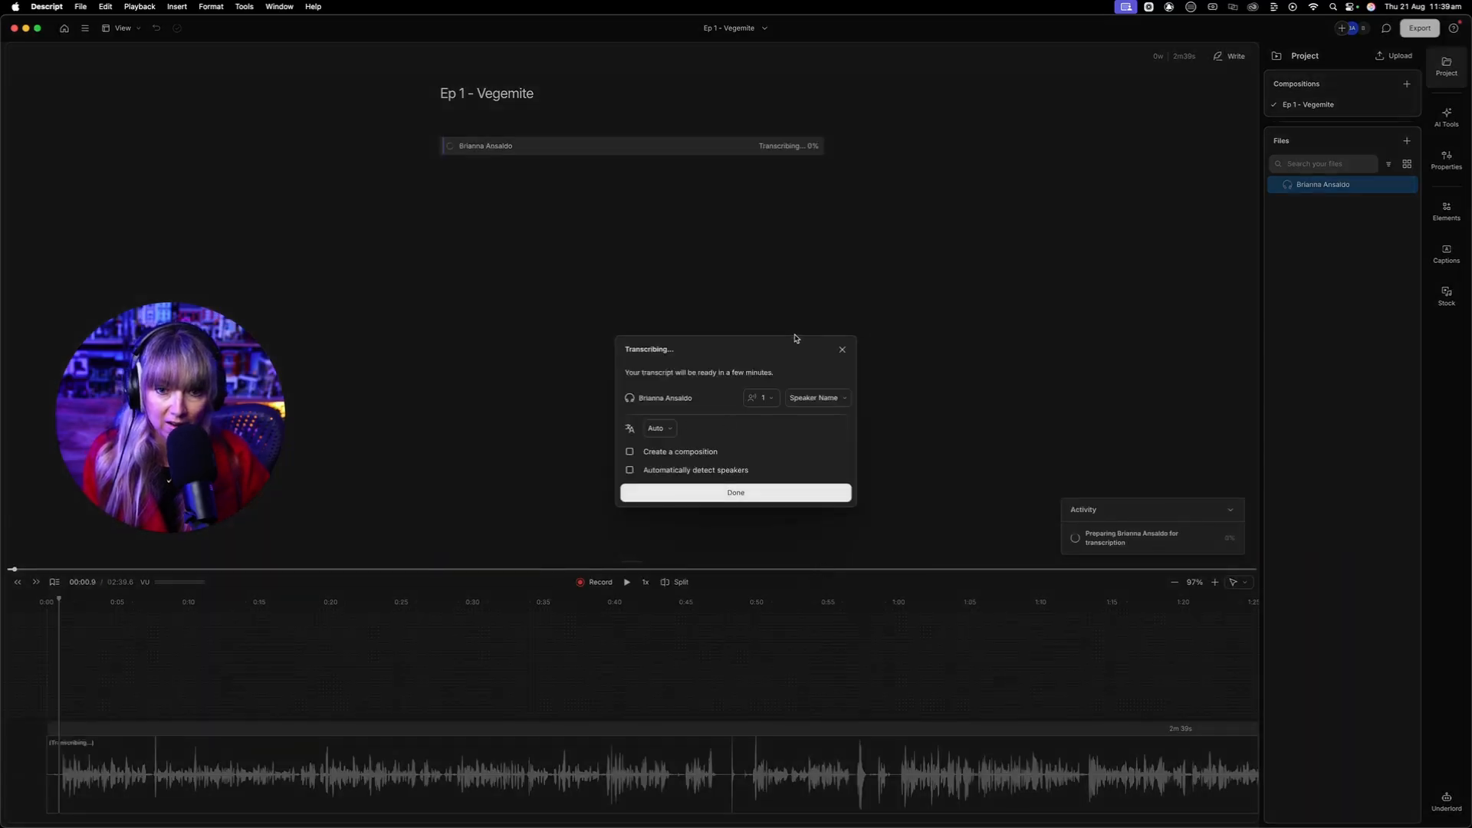
click(825, 396)
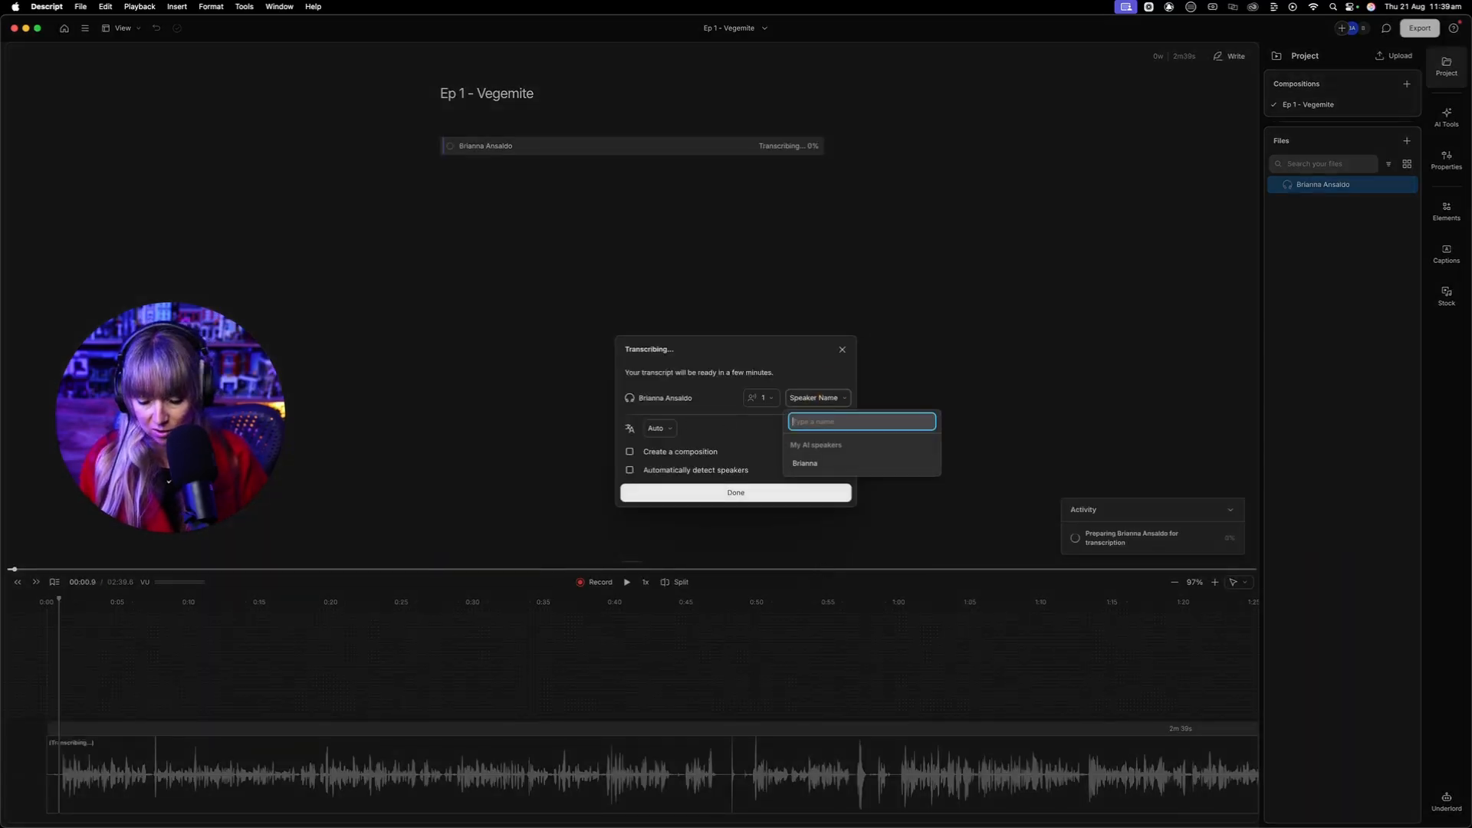
text(Brianna)
scroll(835, 681, down, 5)
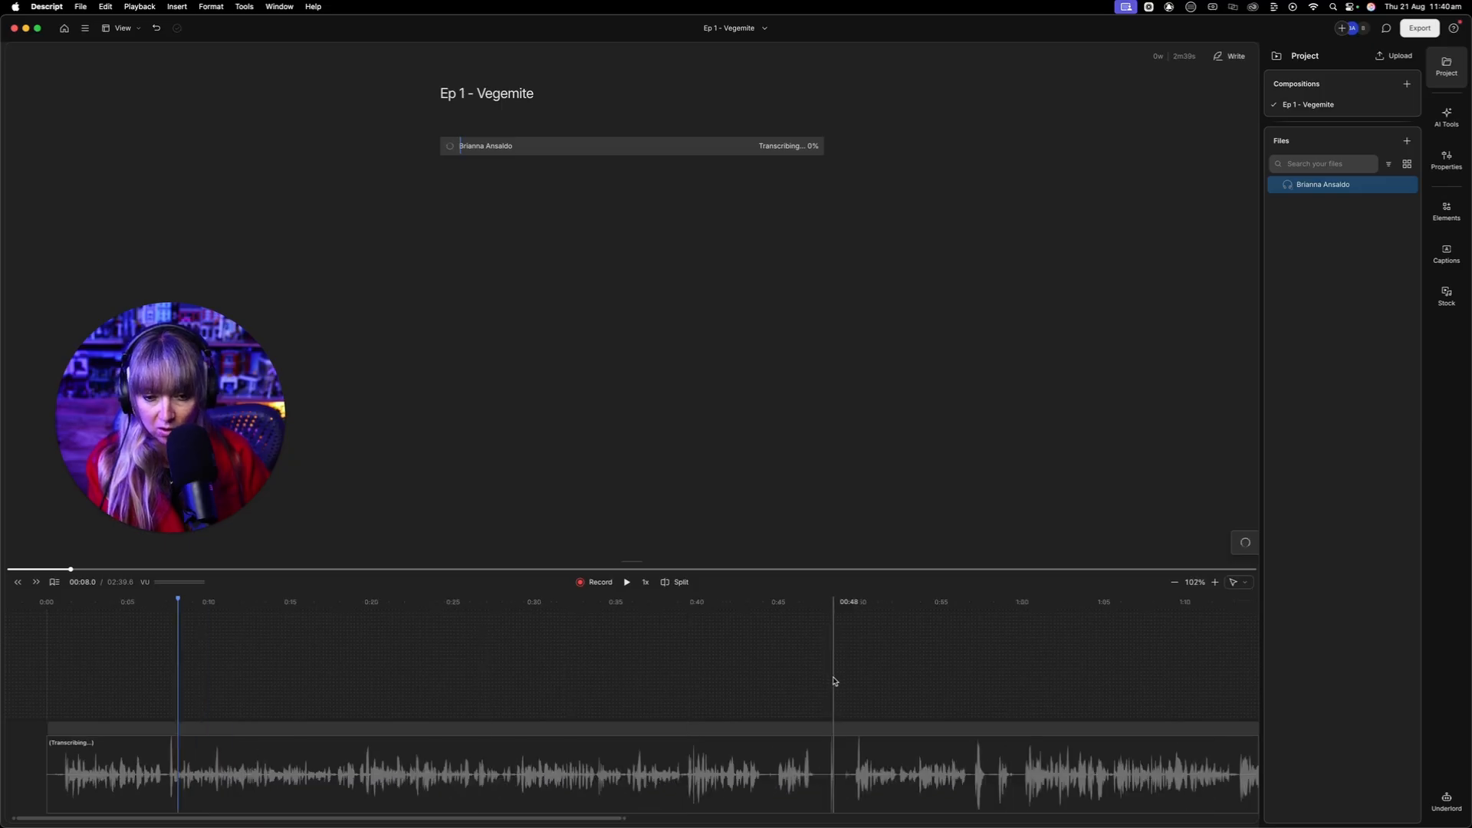
Step: Split the recording just before the spike at about 0:48 and delete the section before the split
click(828, 664)
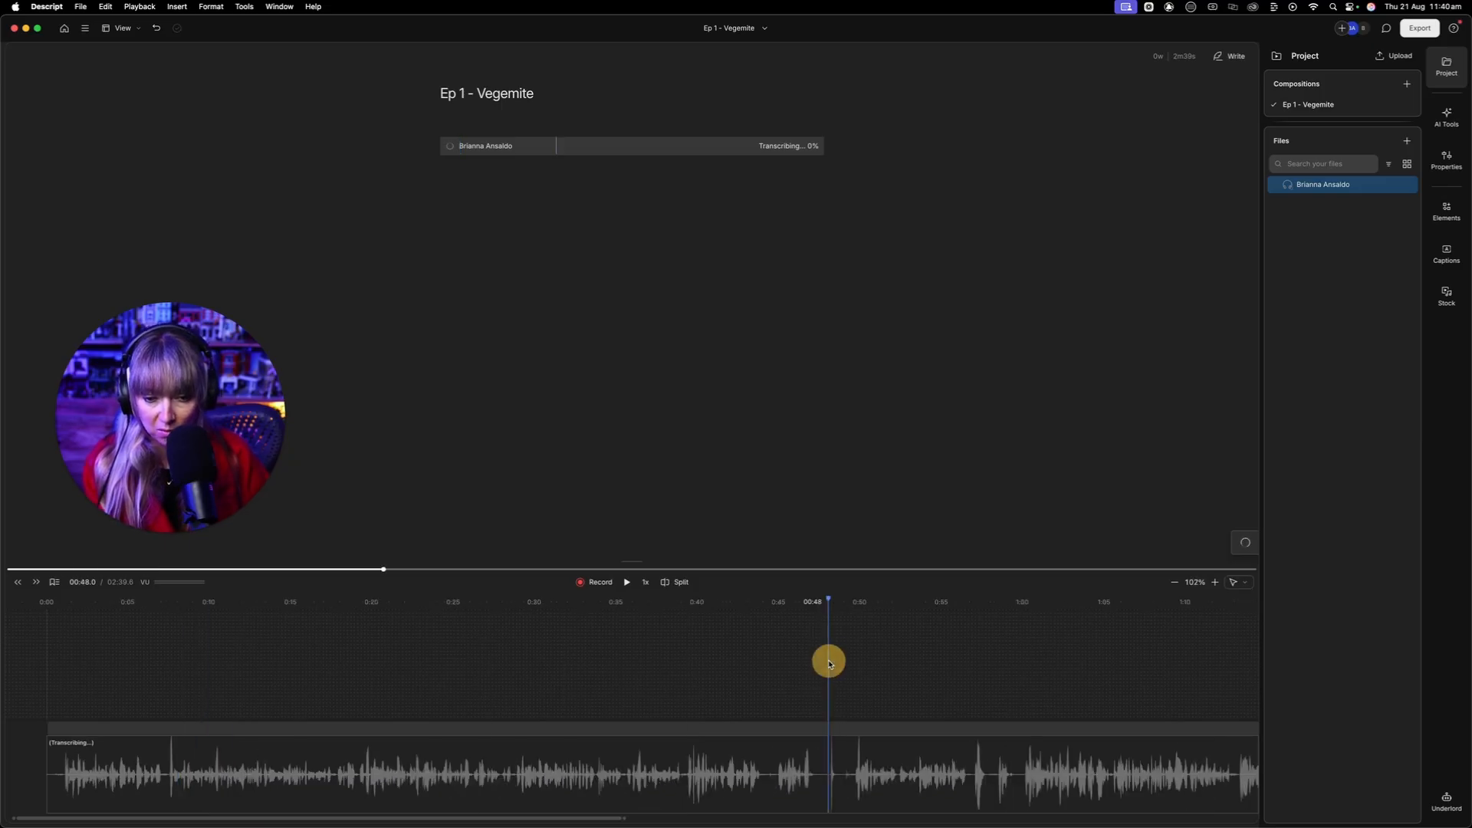
scroll(829, 664, up, 3)
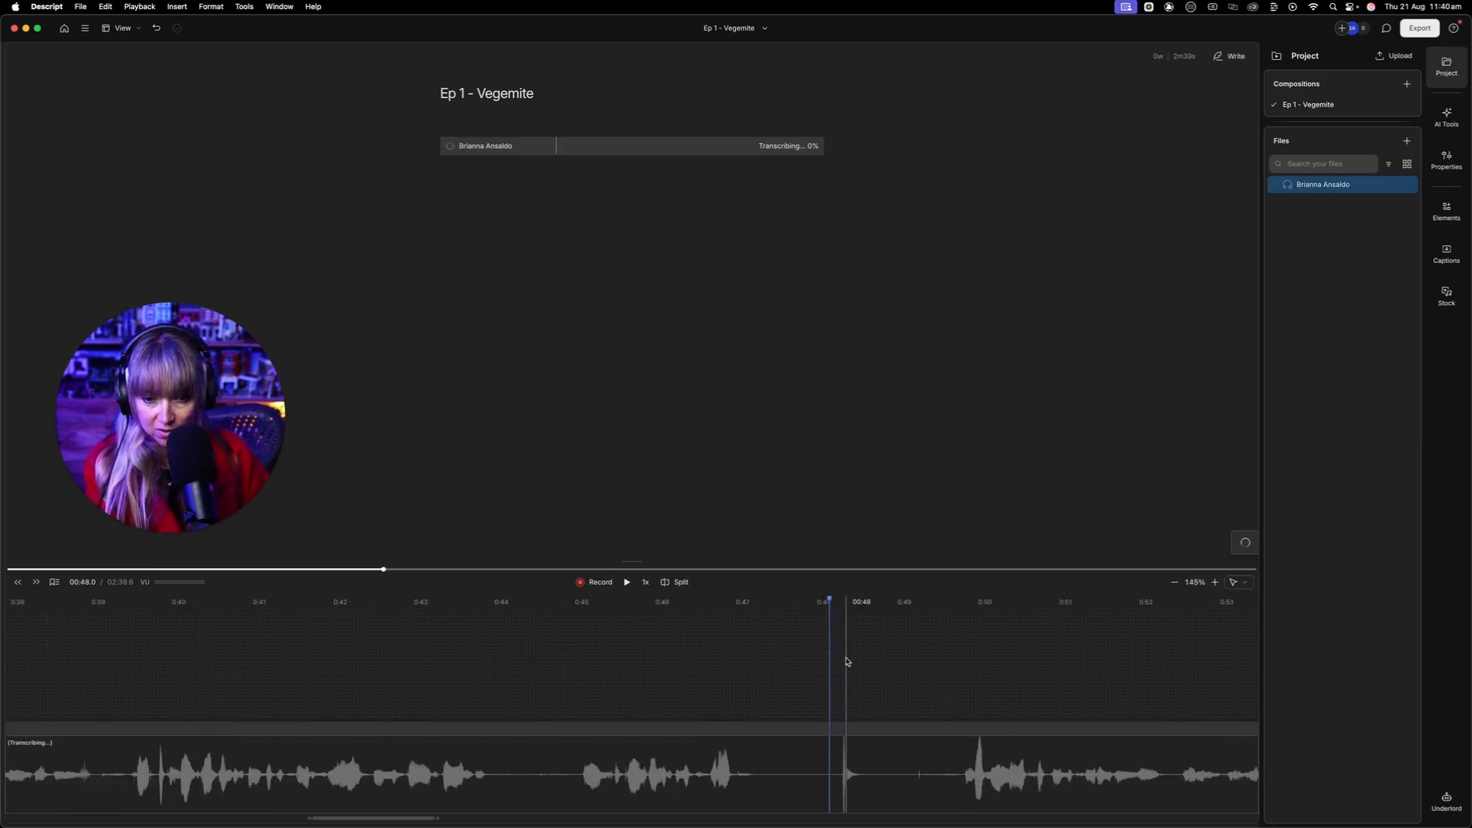
click(837, 664)
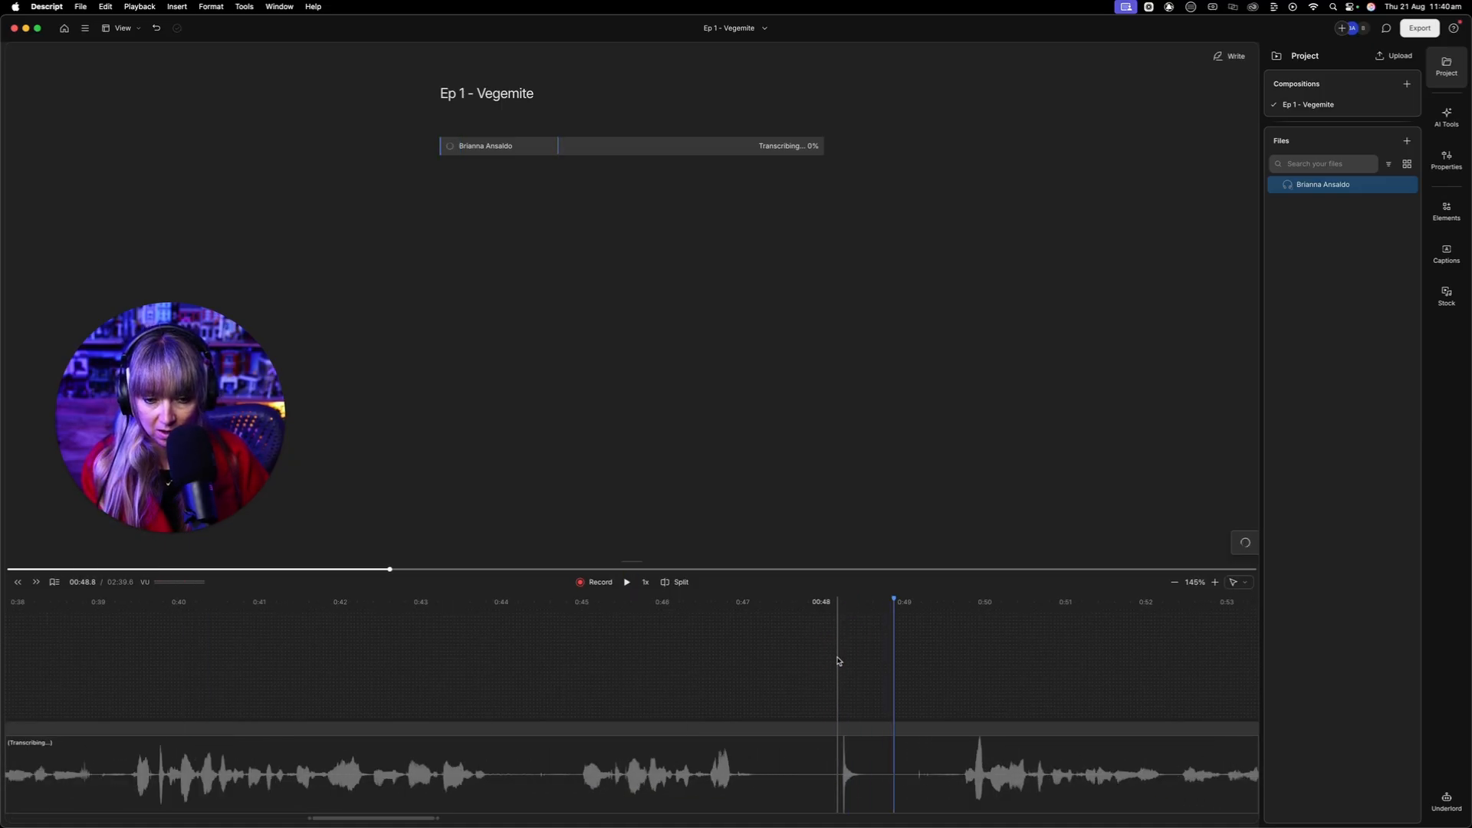
click(837, 656)
key(s)
click(736, 773)
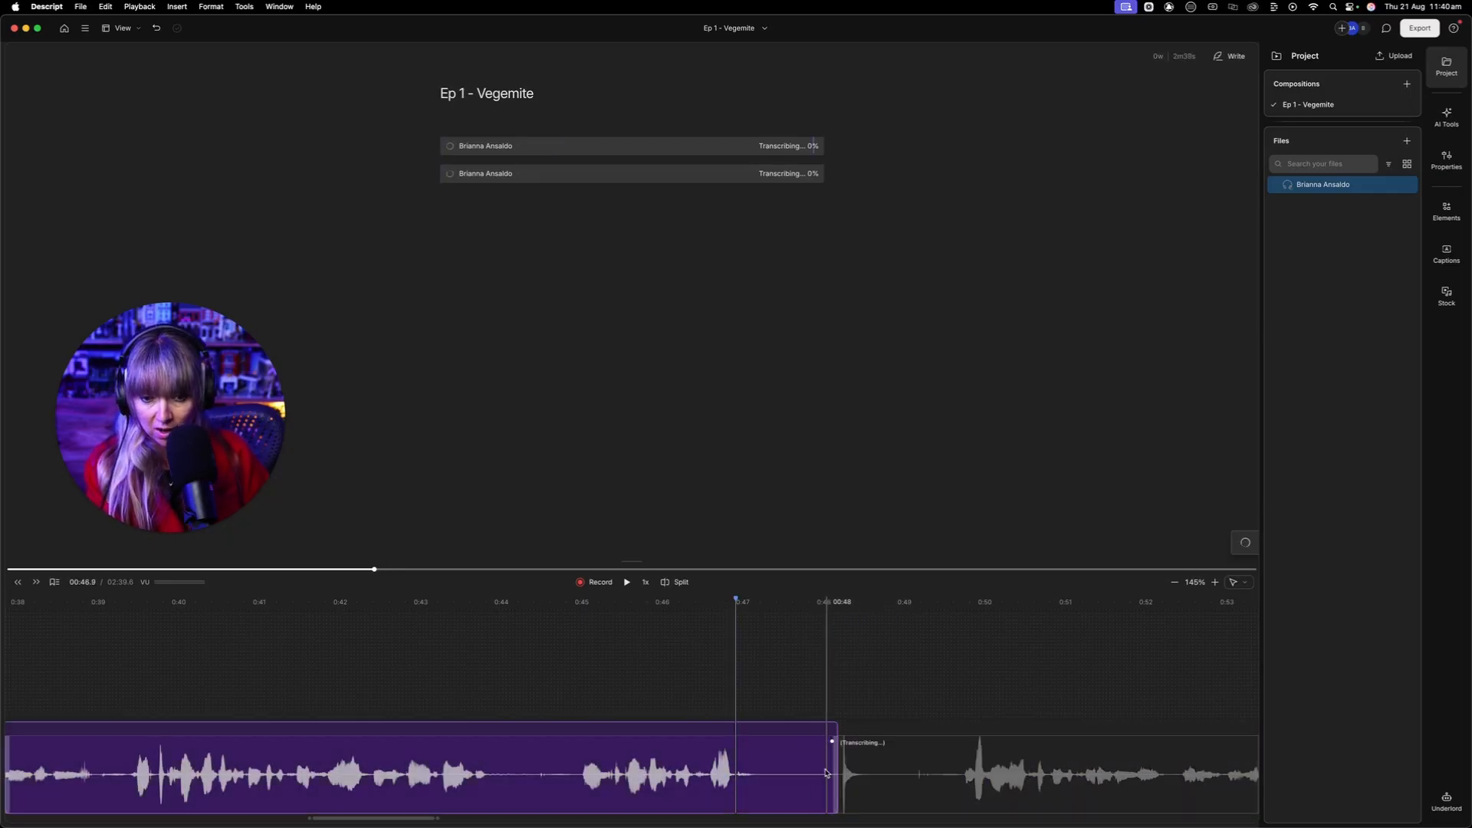
click(778, 774)
key(BackSpace)
Step: Play the opening of the trimmed recording from about one second in to check its audio level on the VU meter
click(587, 780)
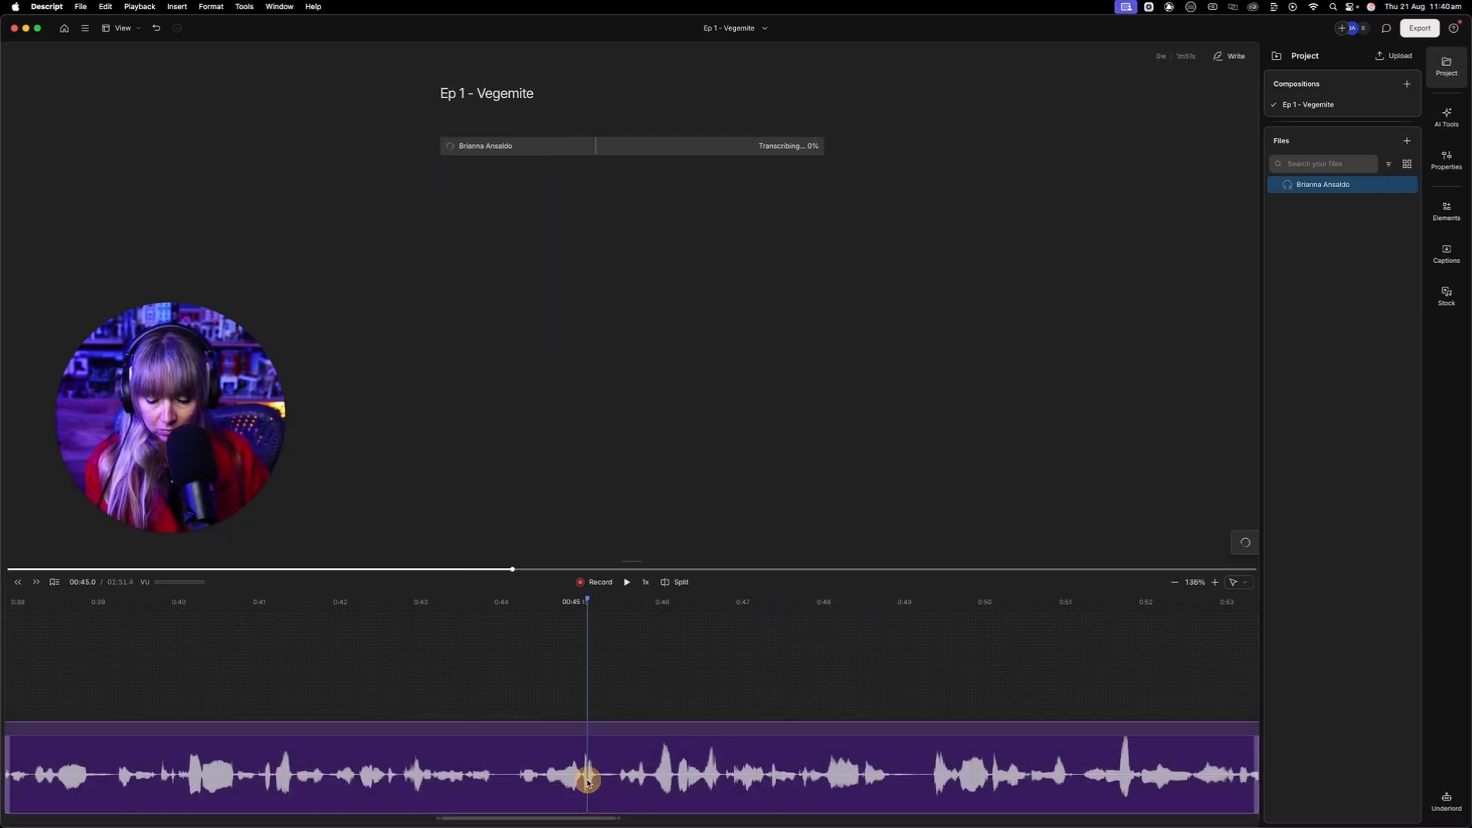
scroll(587, 774, left, 10)
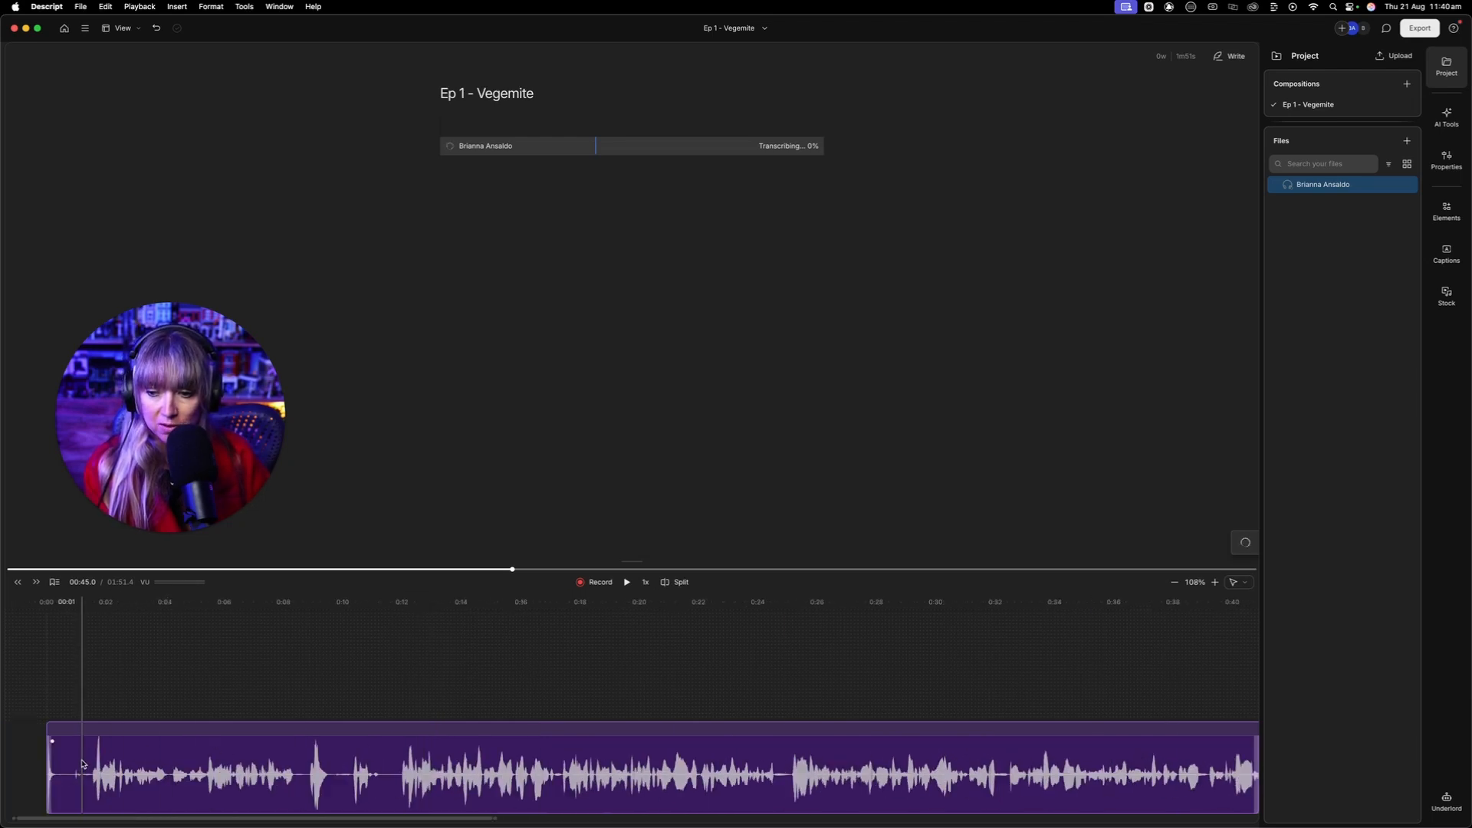
click(122, 759)
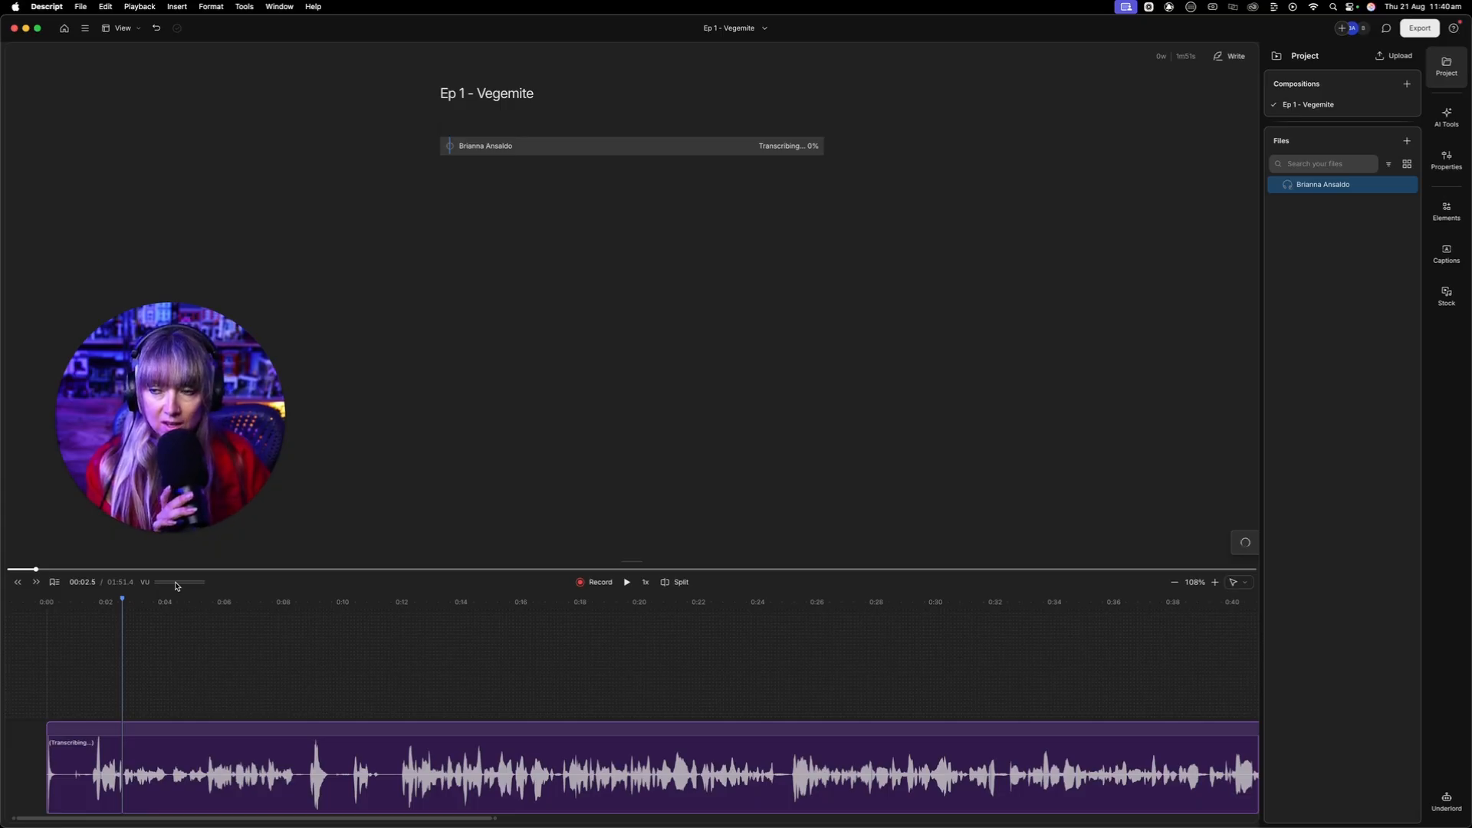
click(86, 638)
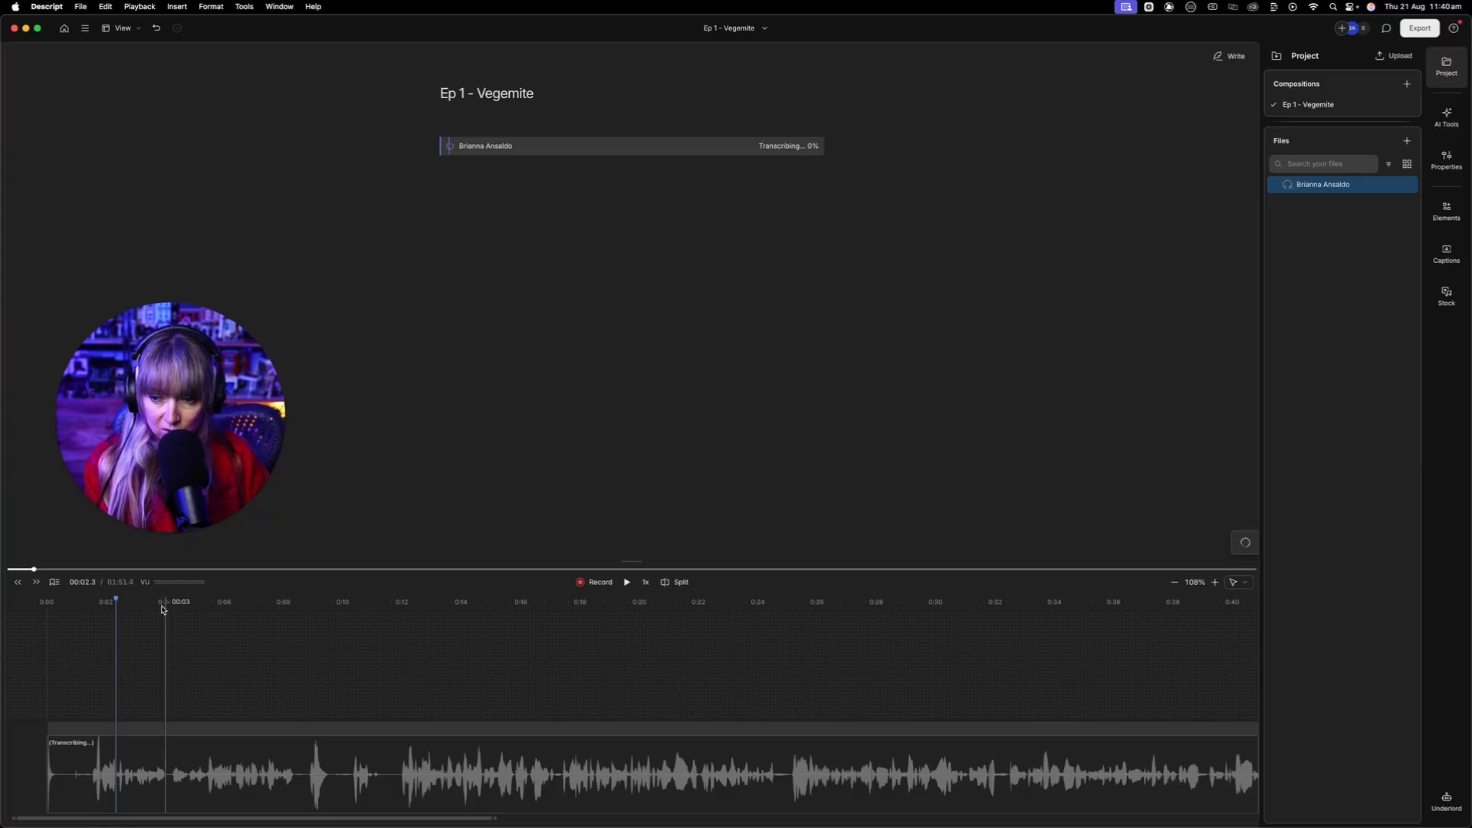
click(89, 648)
key(space)
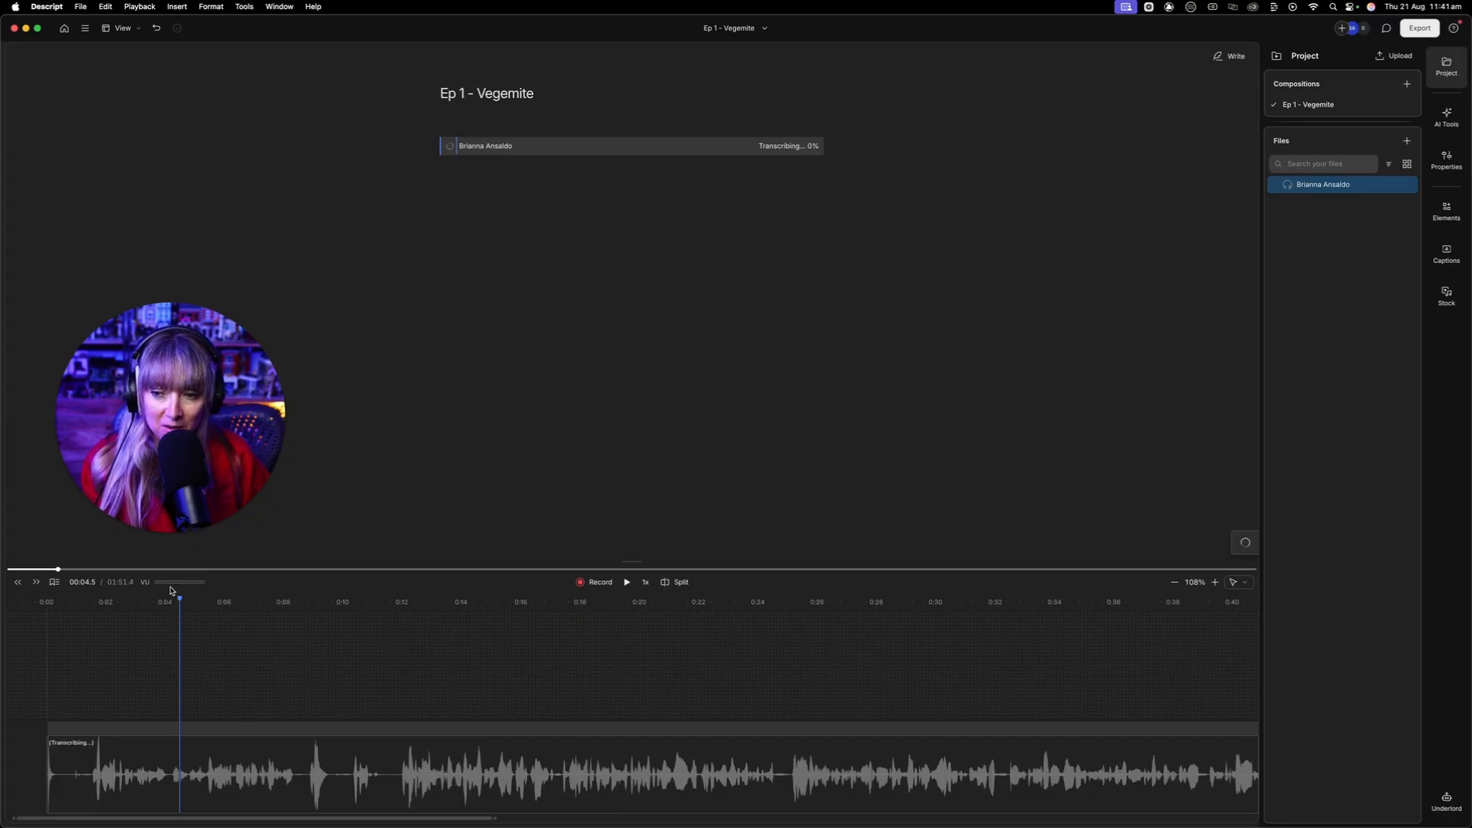
click(90, 658)
key(space)
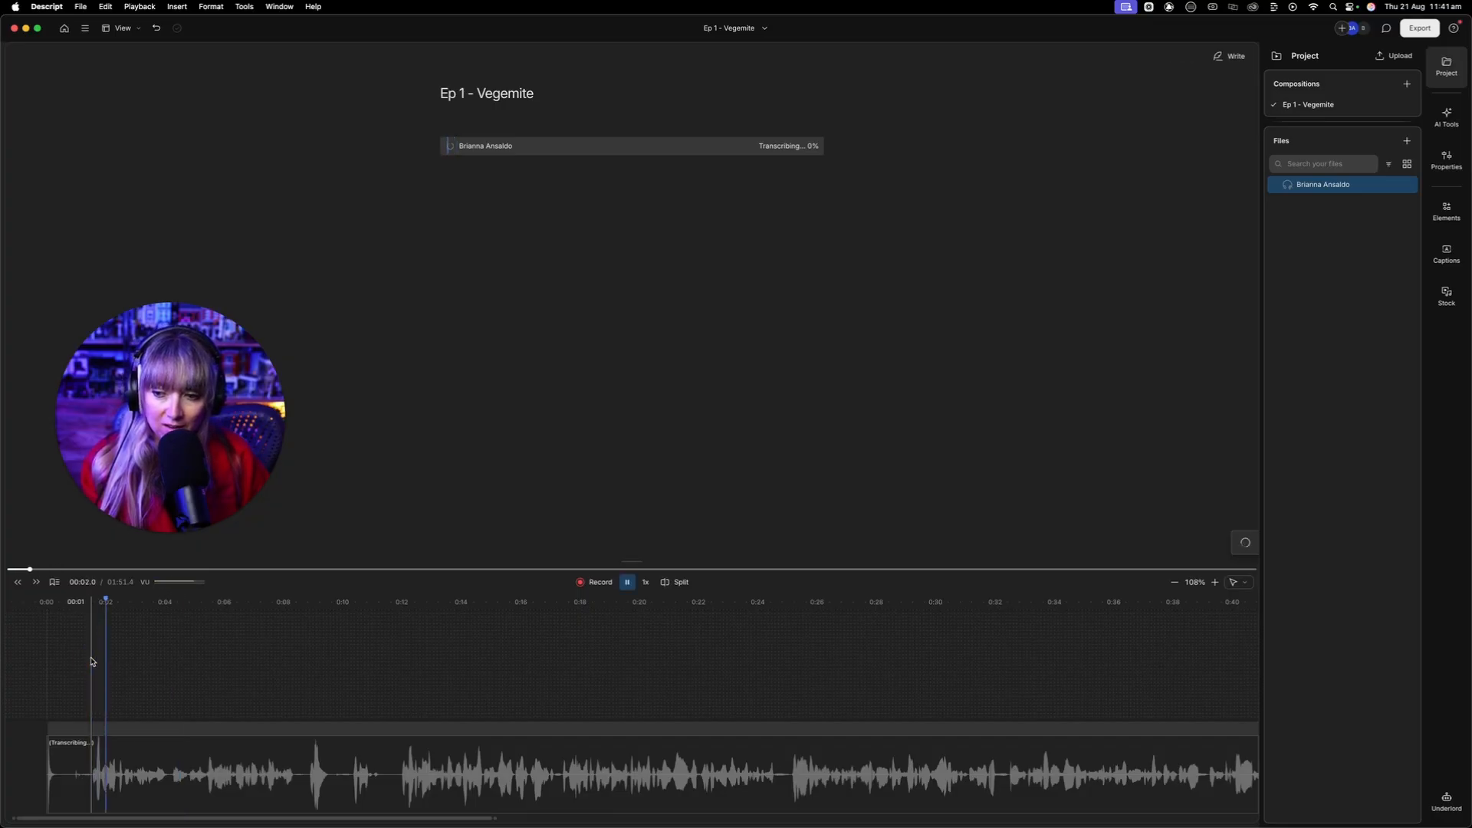
key(space)
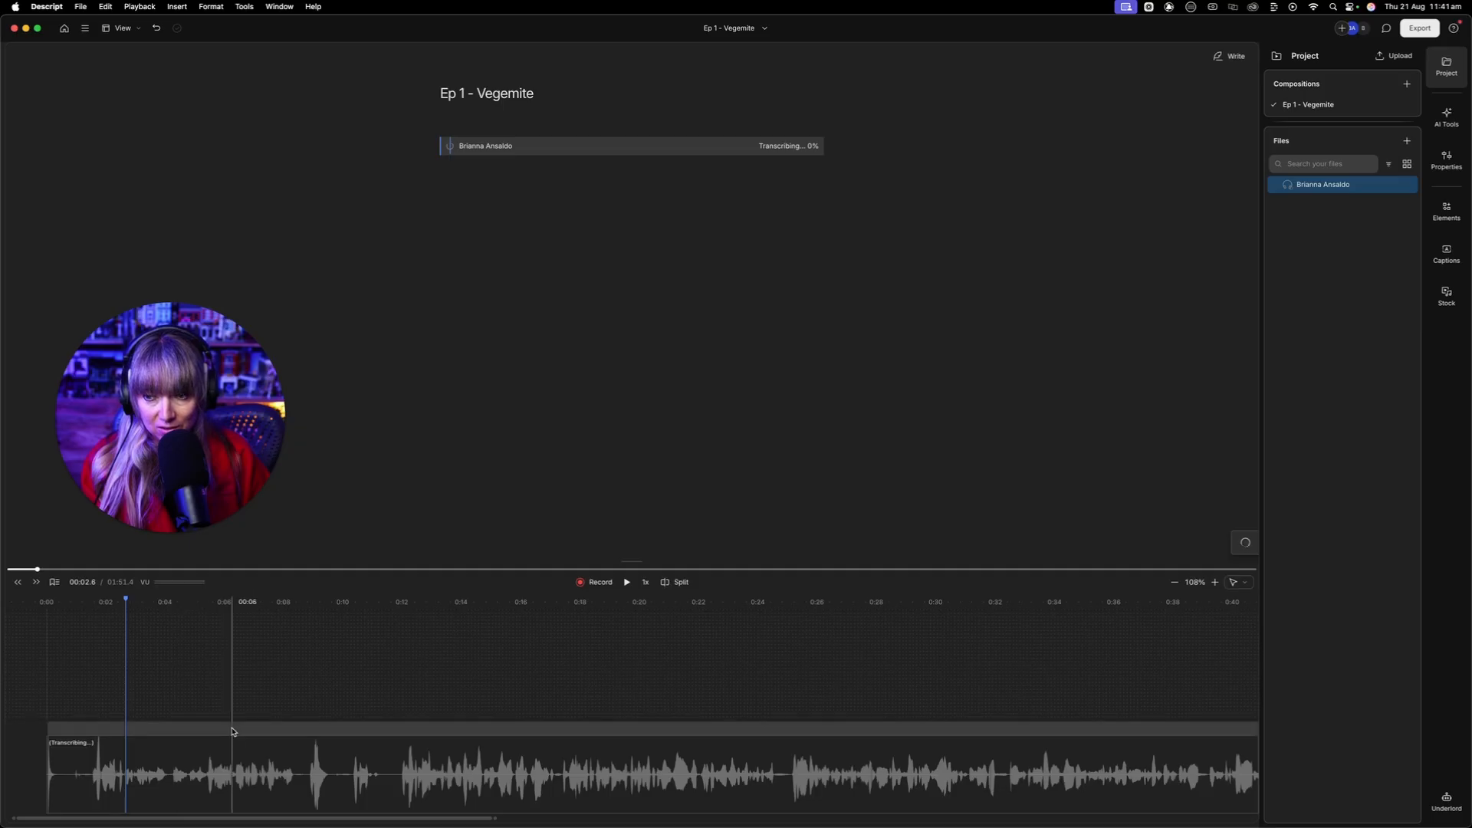
Step: Add the GarageBand audio-only example WAV from Finder's Fake Podcast folder to the timeline directly after the existing recording
scroll(232, 730, down, 5)
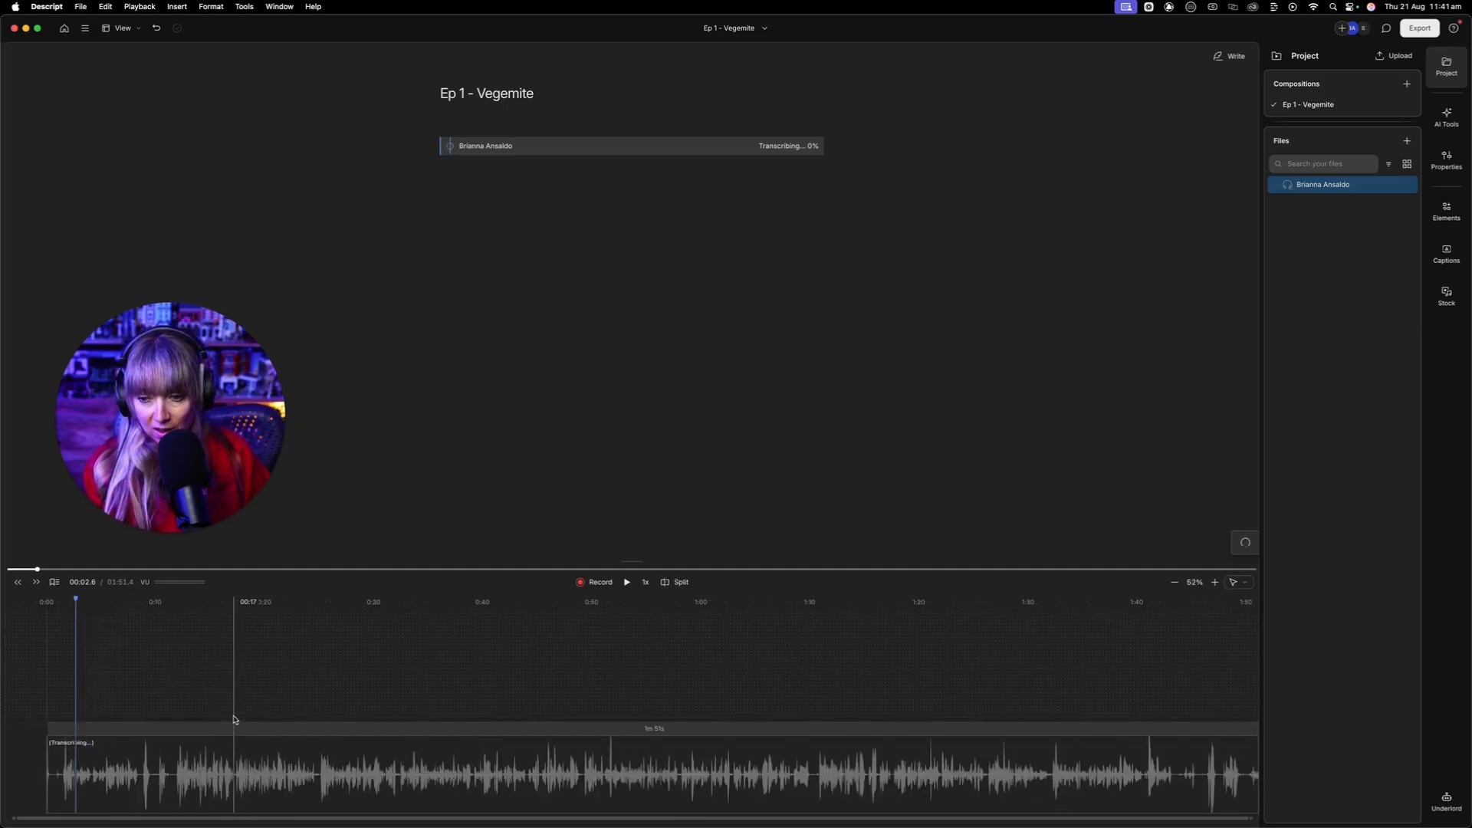
scroll(234, 739, down, 1)
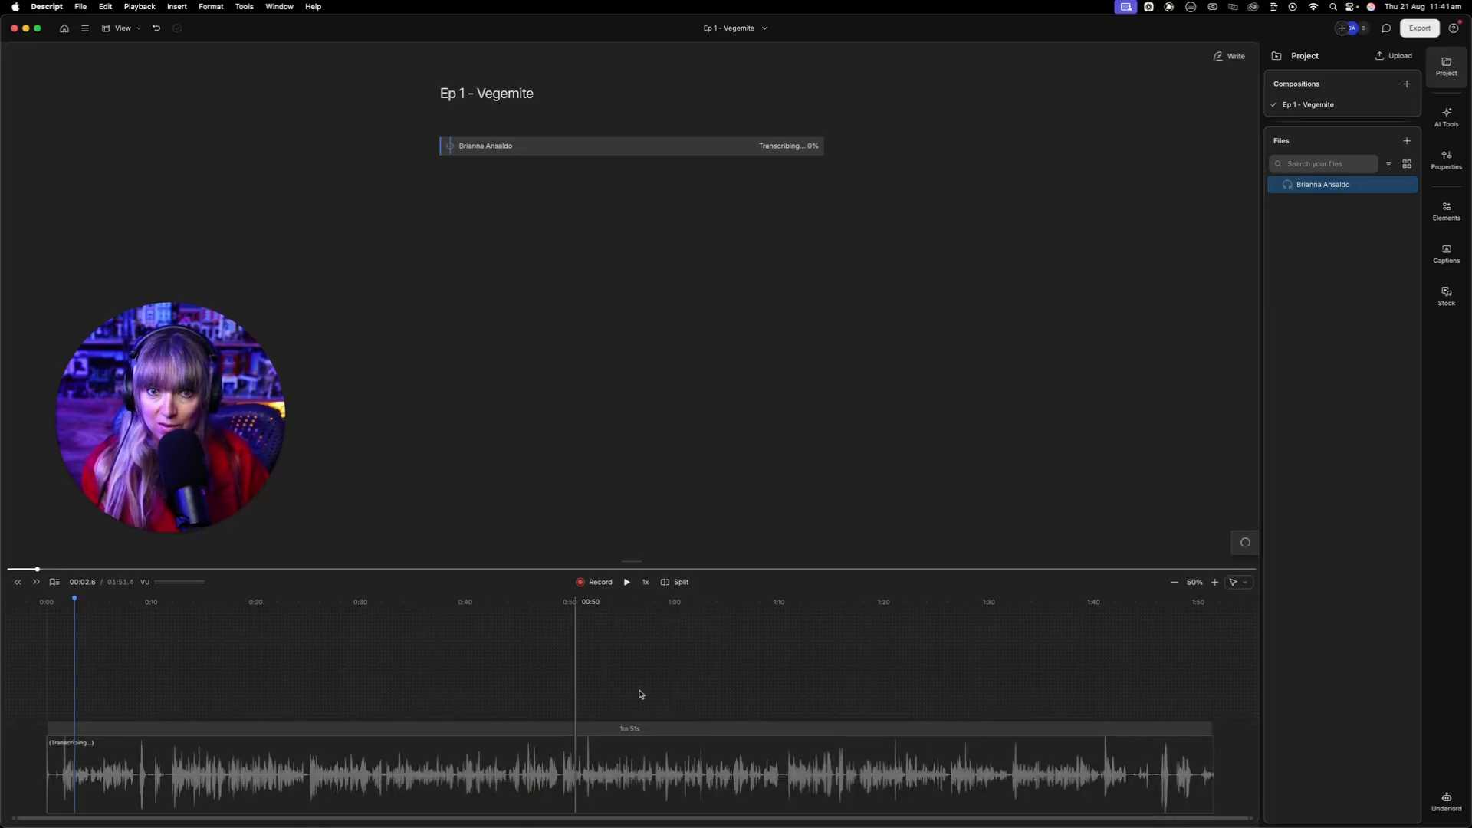
click(365, 776)
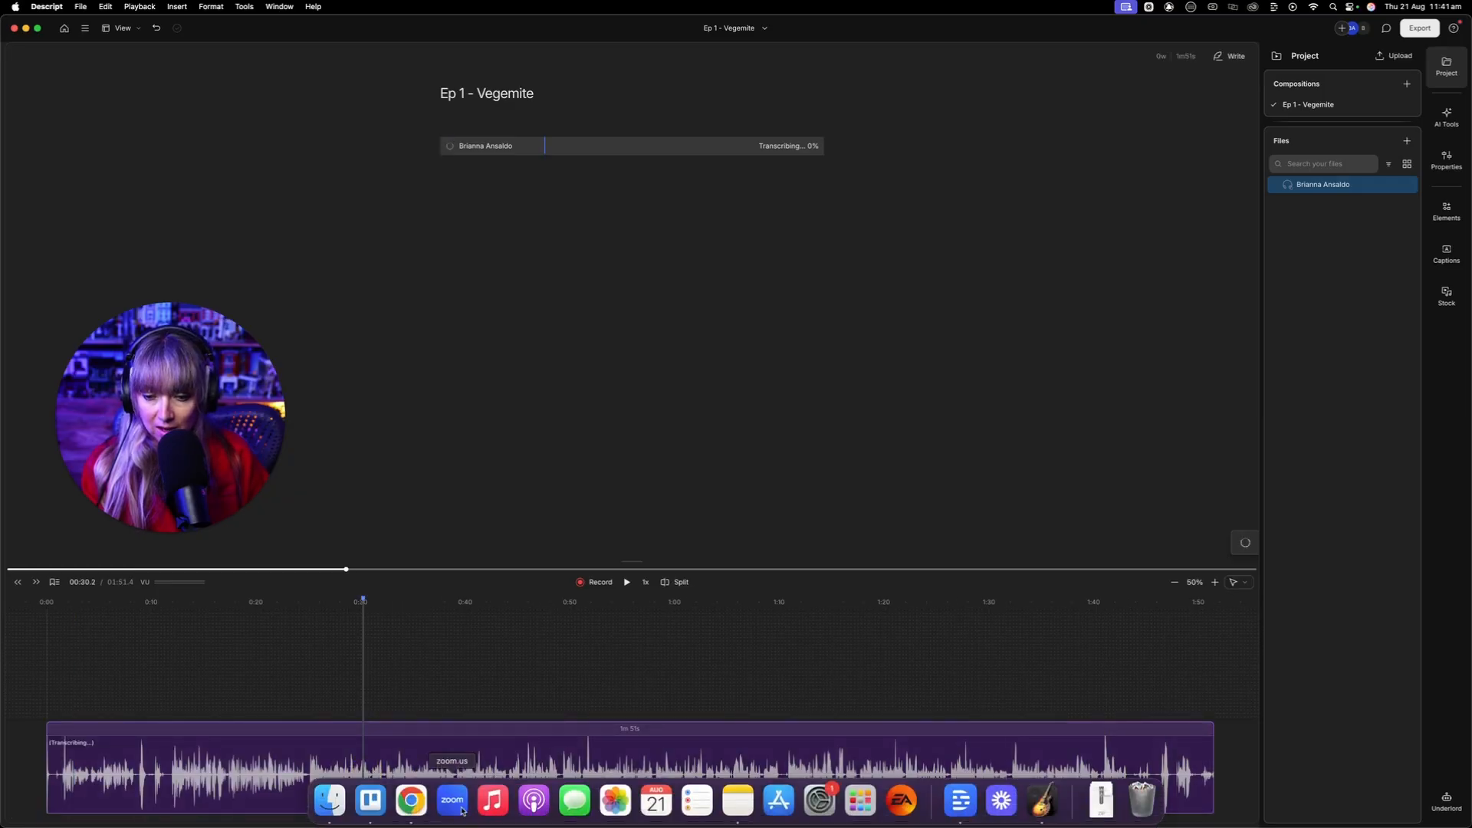
click(331, 801)
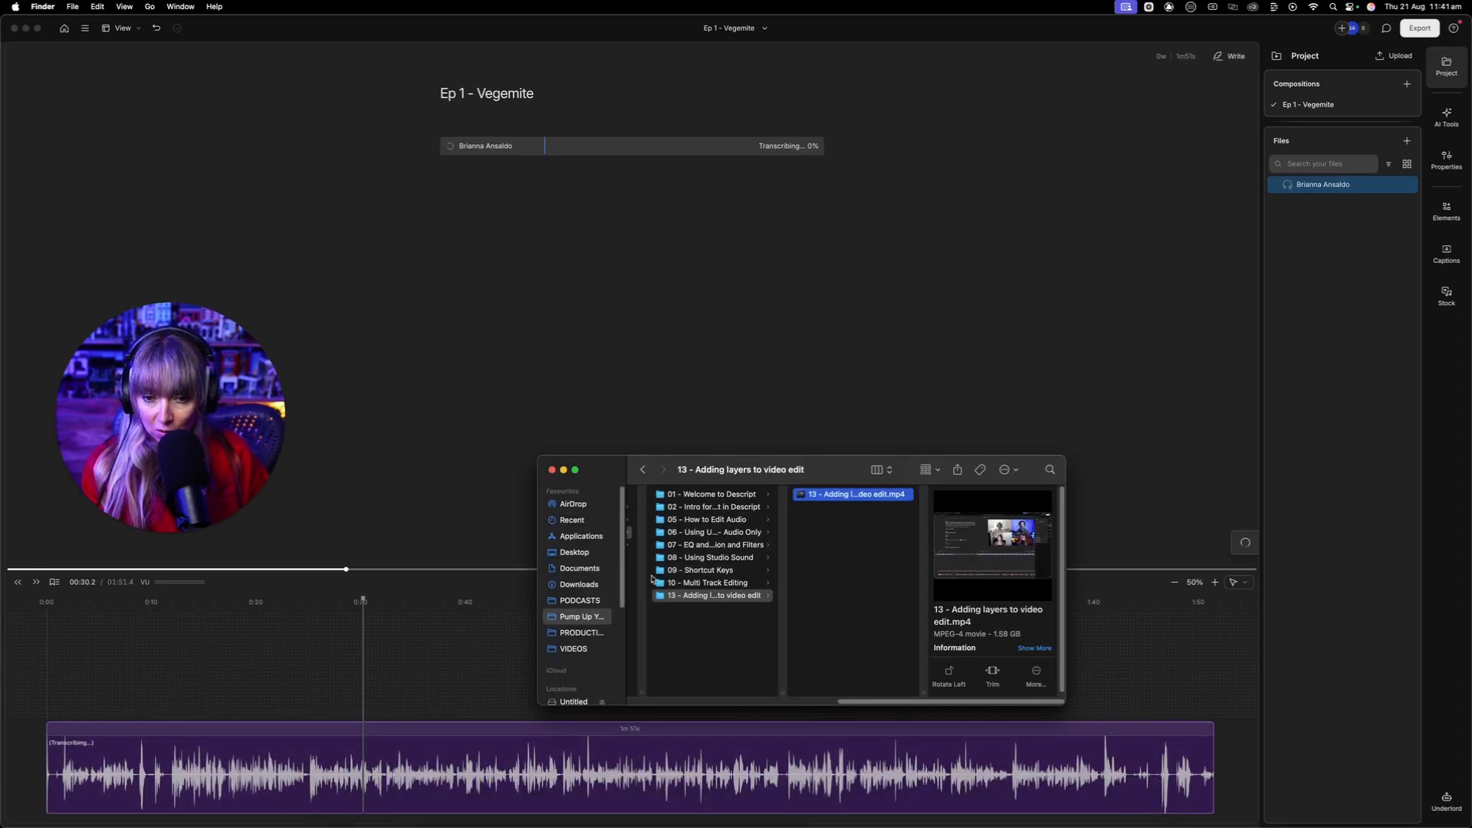
scroll(650, 578, left, 3)
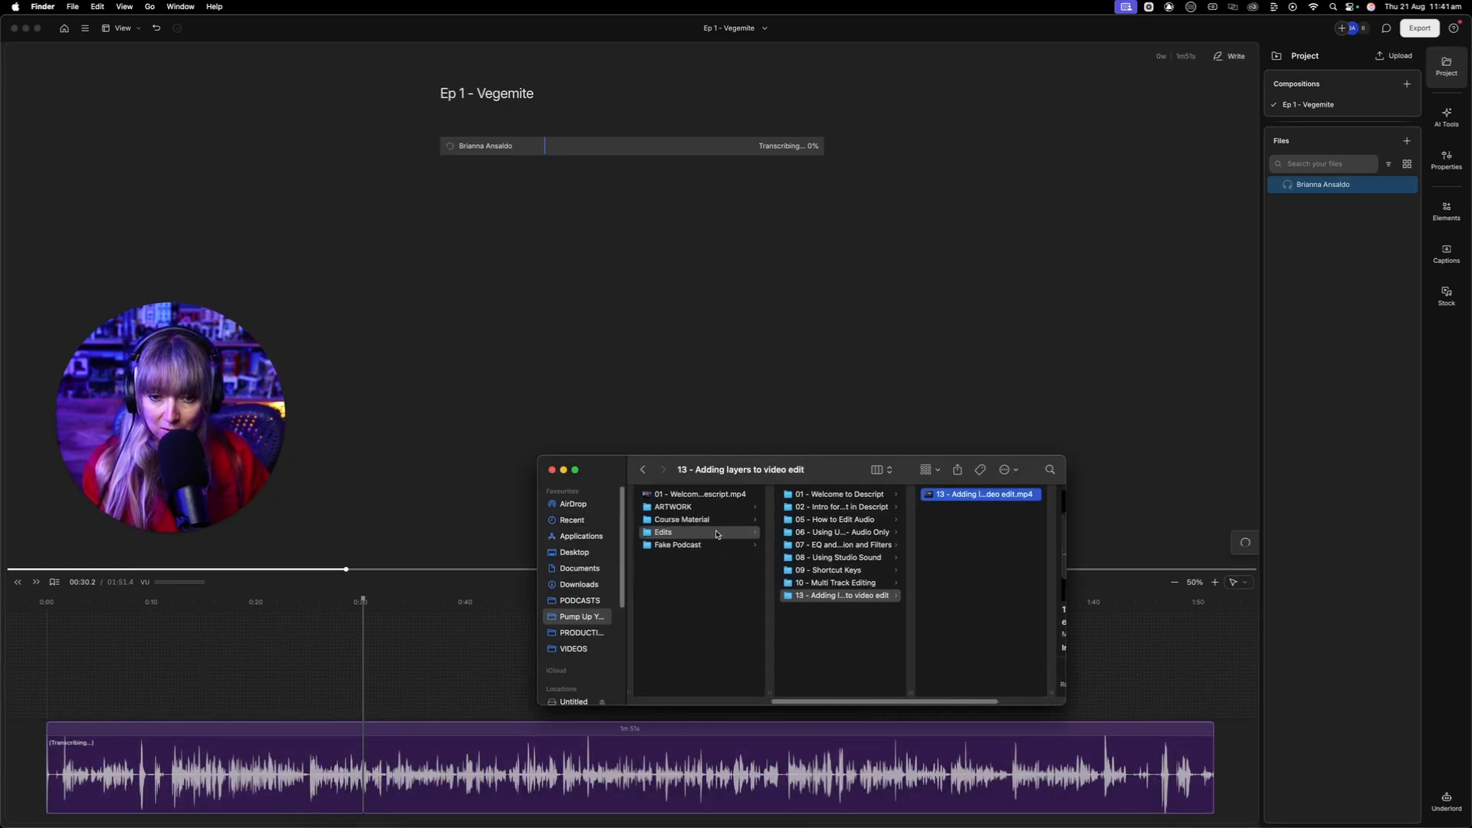
click(685, 544)
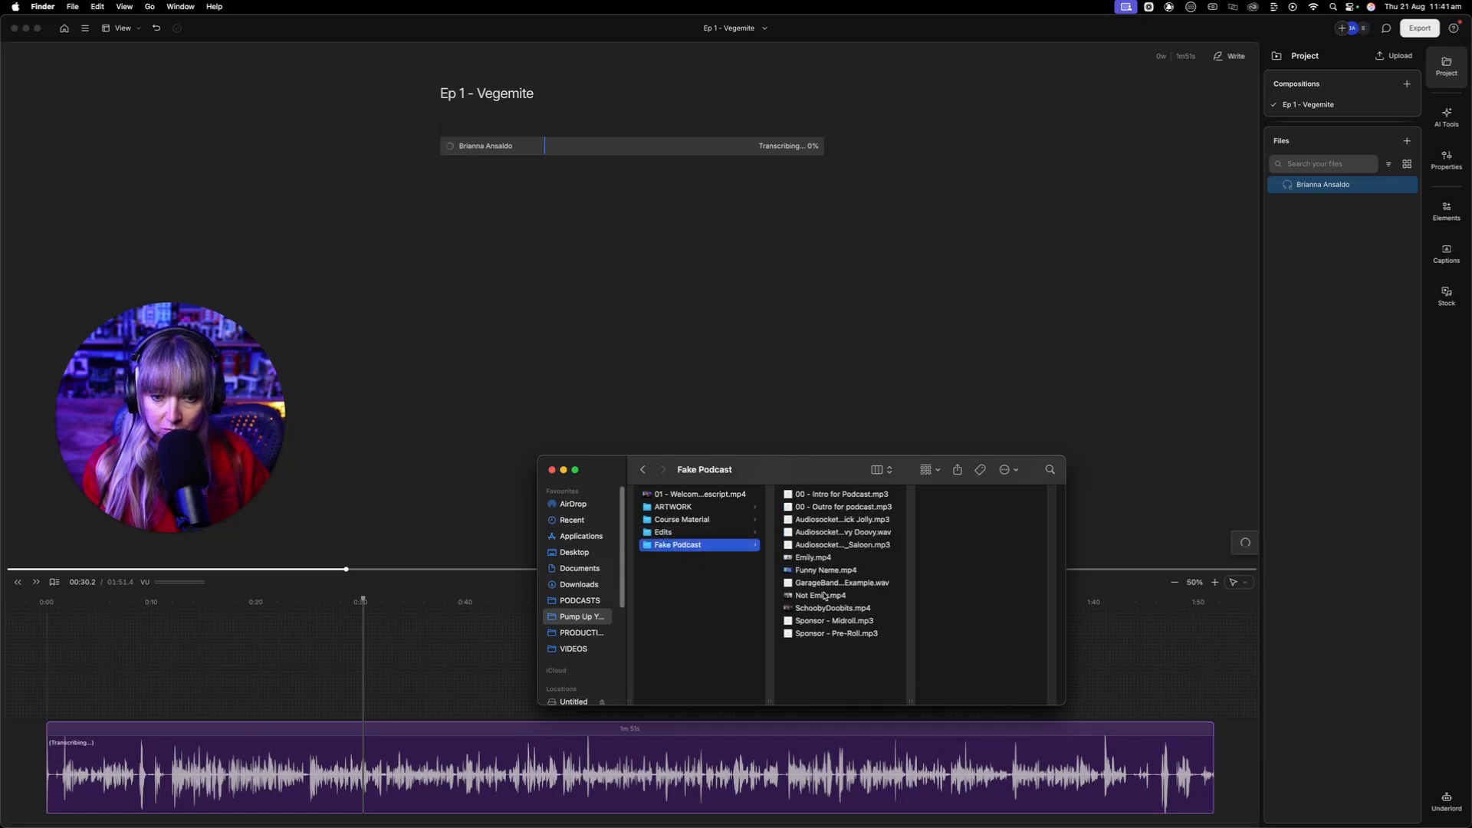
click(844, 583)
drag(822, 583, 1226, 767)
click(1193, 658)
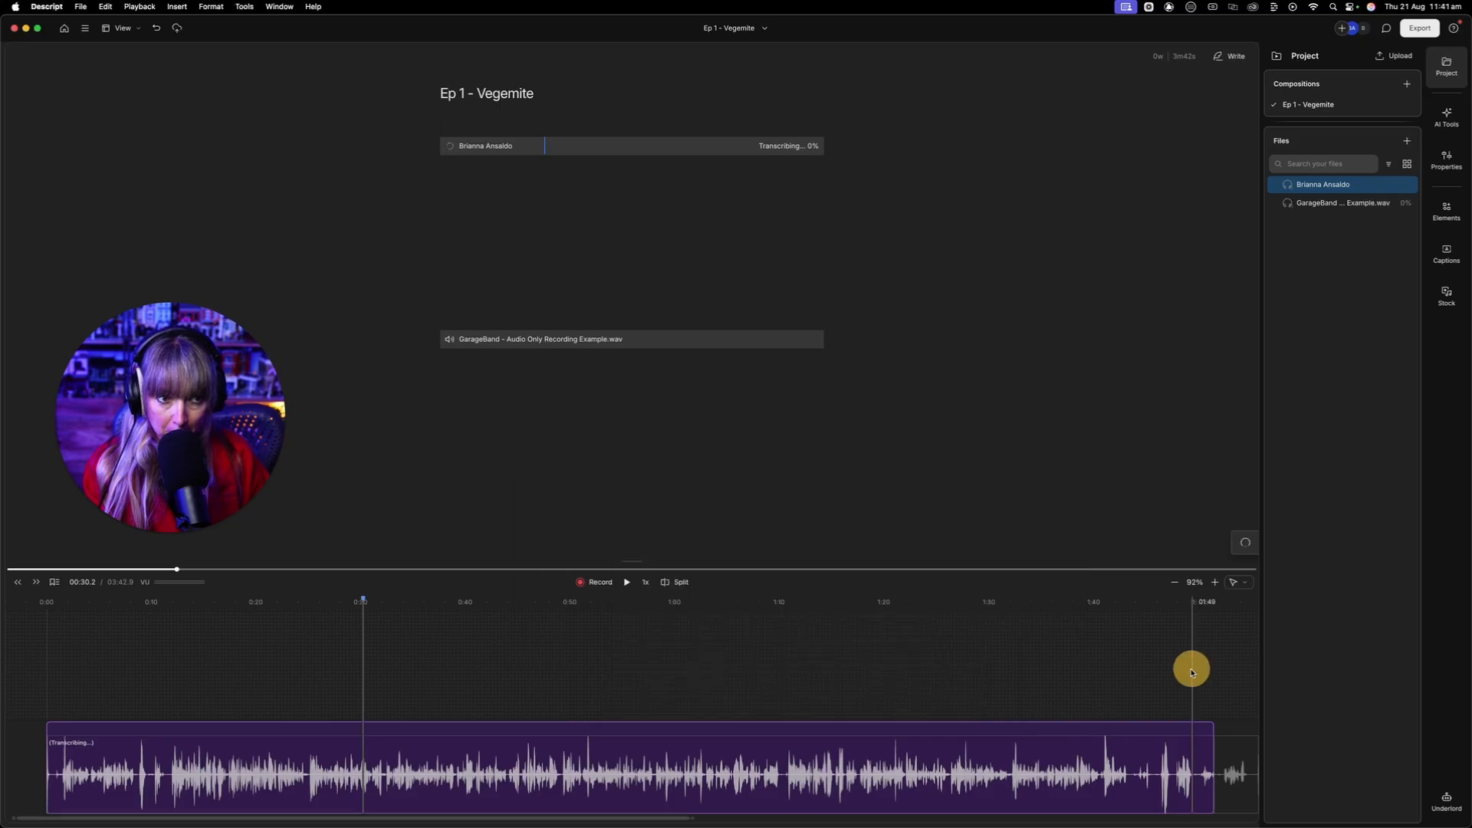
Step: Play the opening of the added GarageBand clip and check its level on the VU meter
scroll(1186, 671, right, 6)
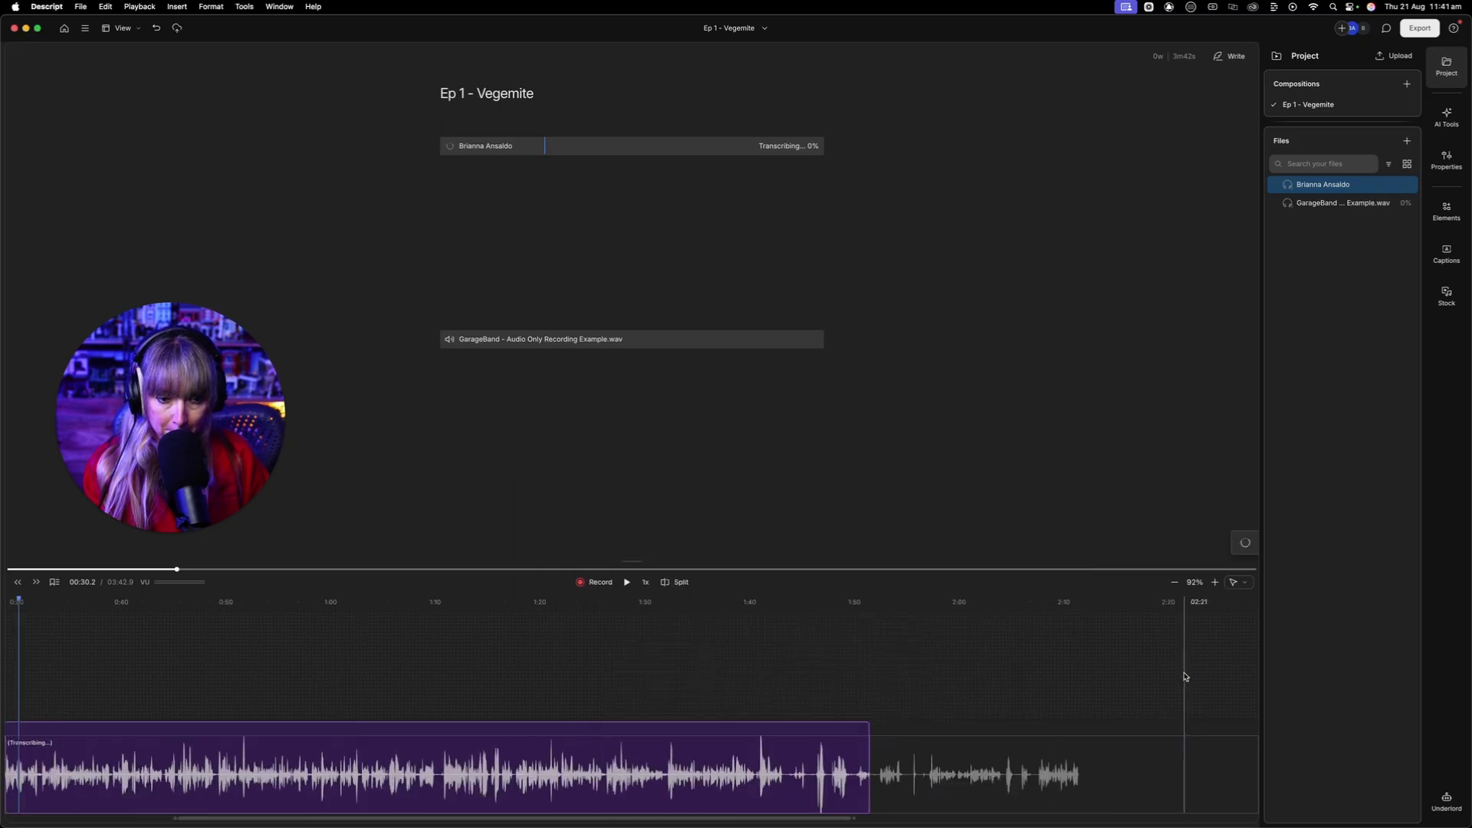
click(729, 653)
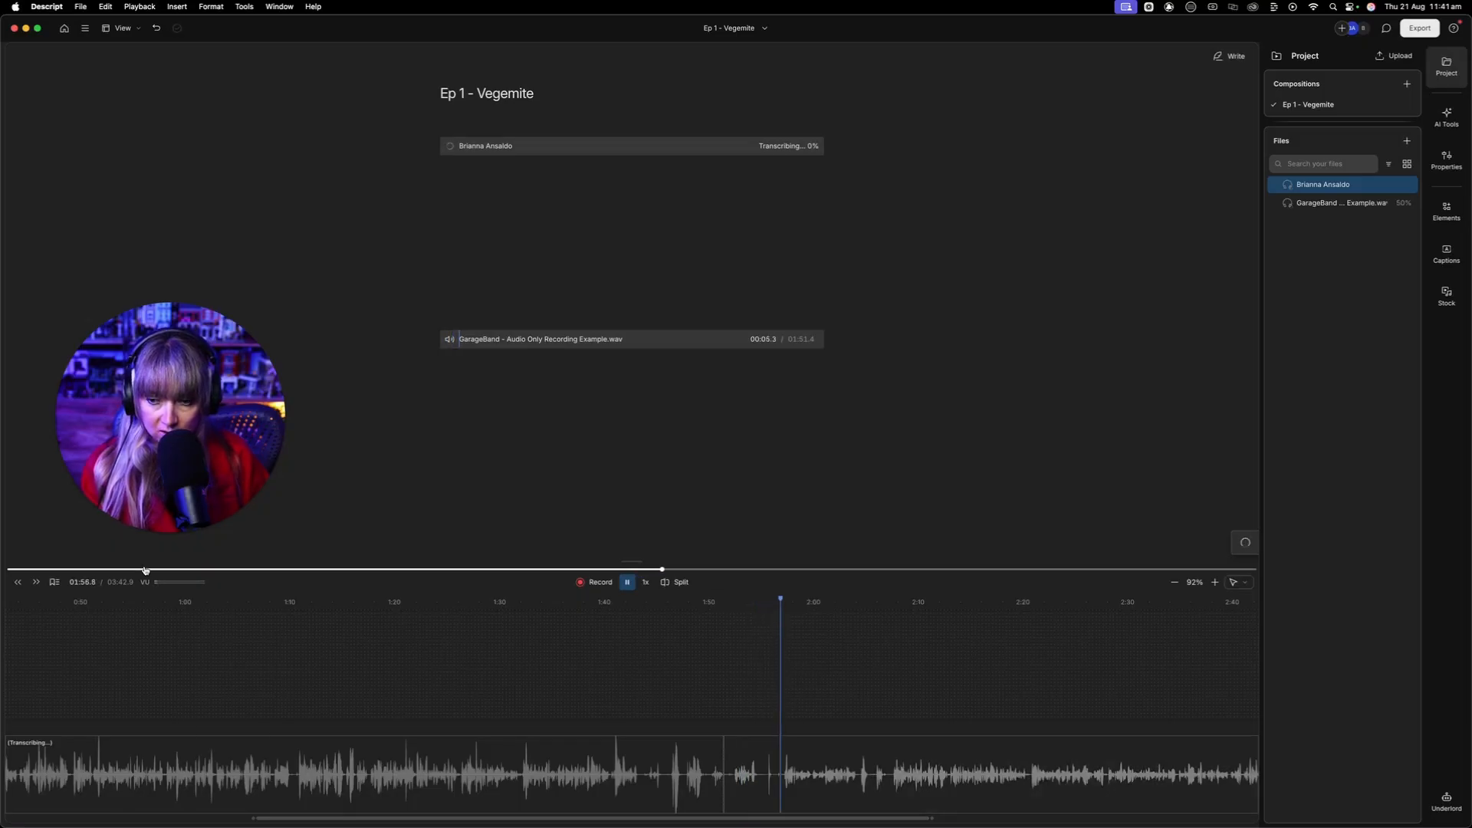
key(space)
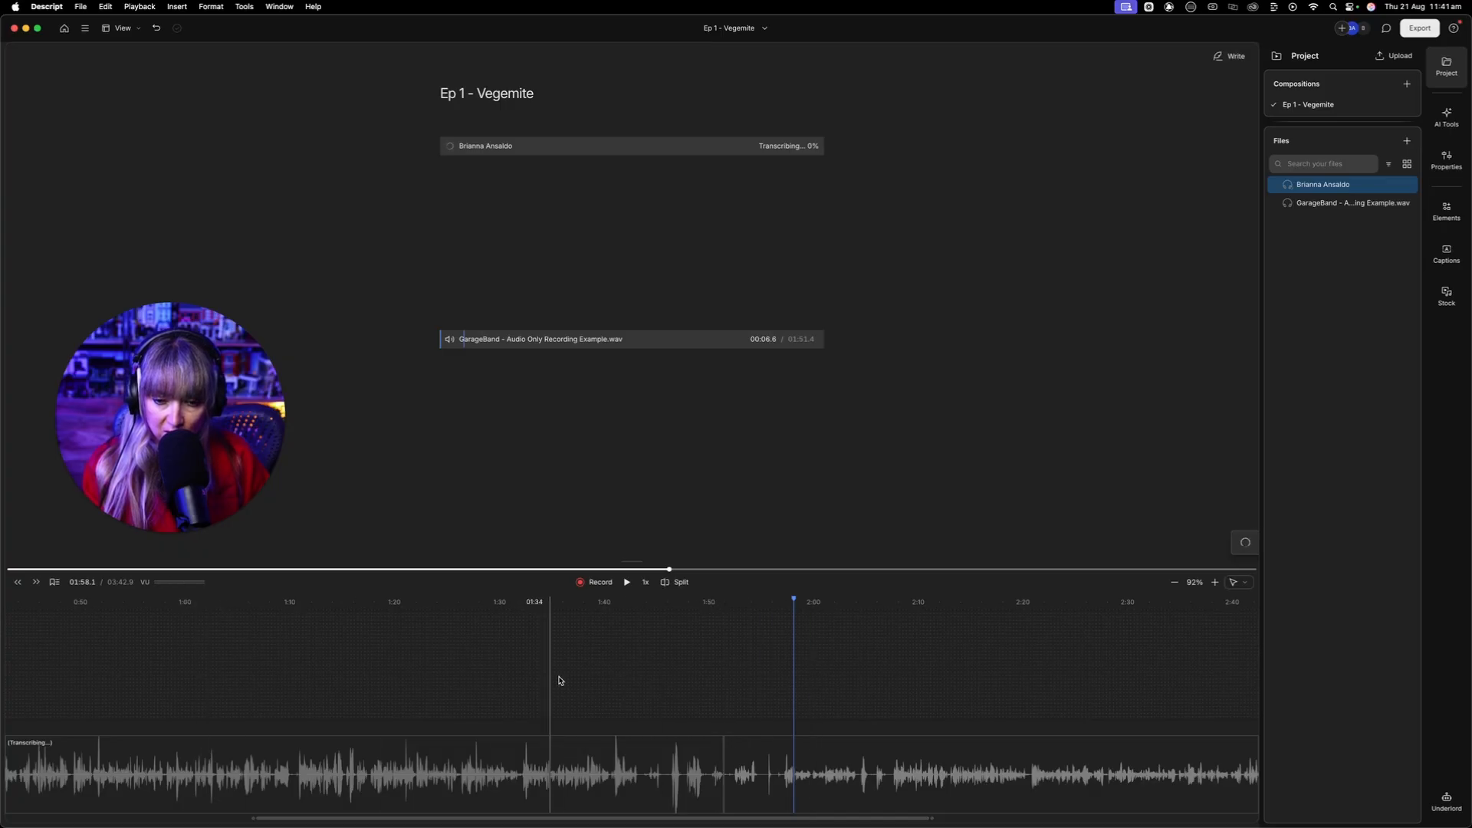
click(814, 782)
Step: Play the first recording's opening and the GarageBand clip from about 1:56 to compare their audio levels
scroll(812, 782, left, 3)
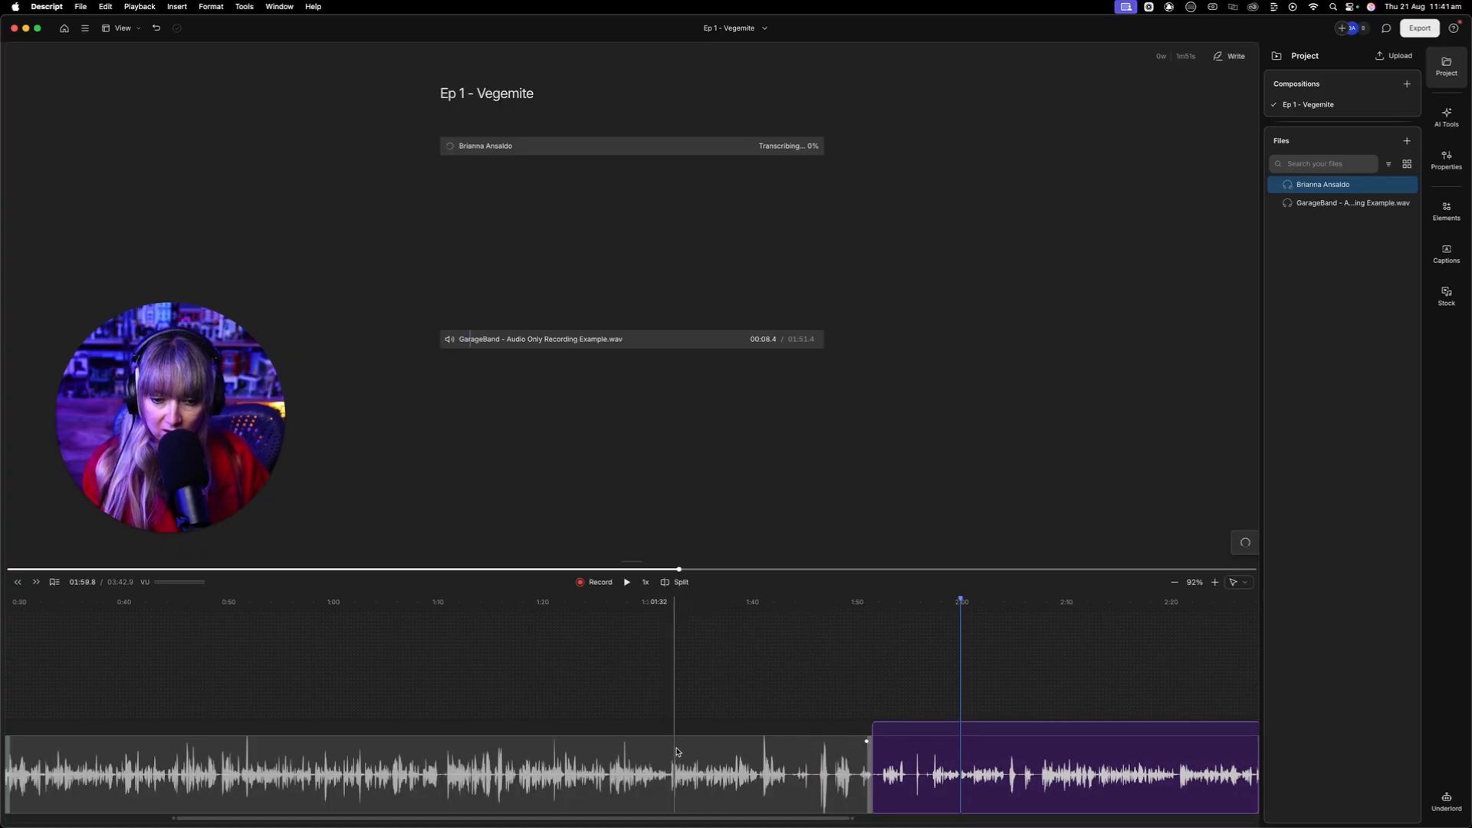
scroll(234, 675, left, 2)
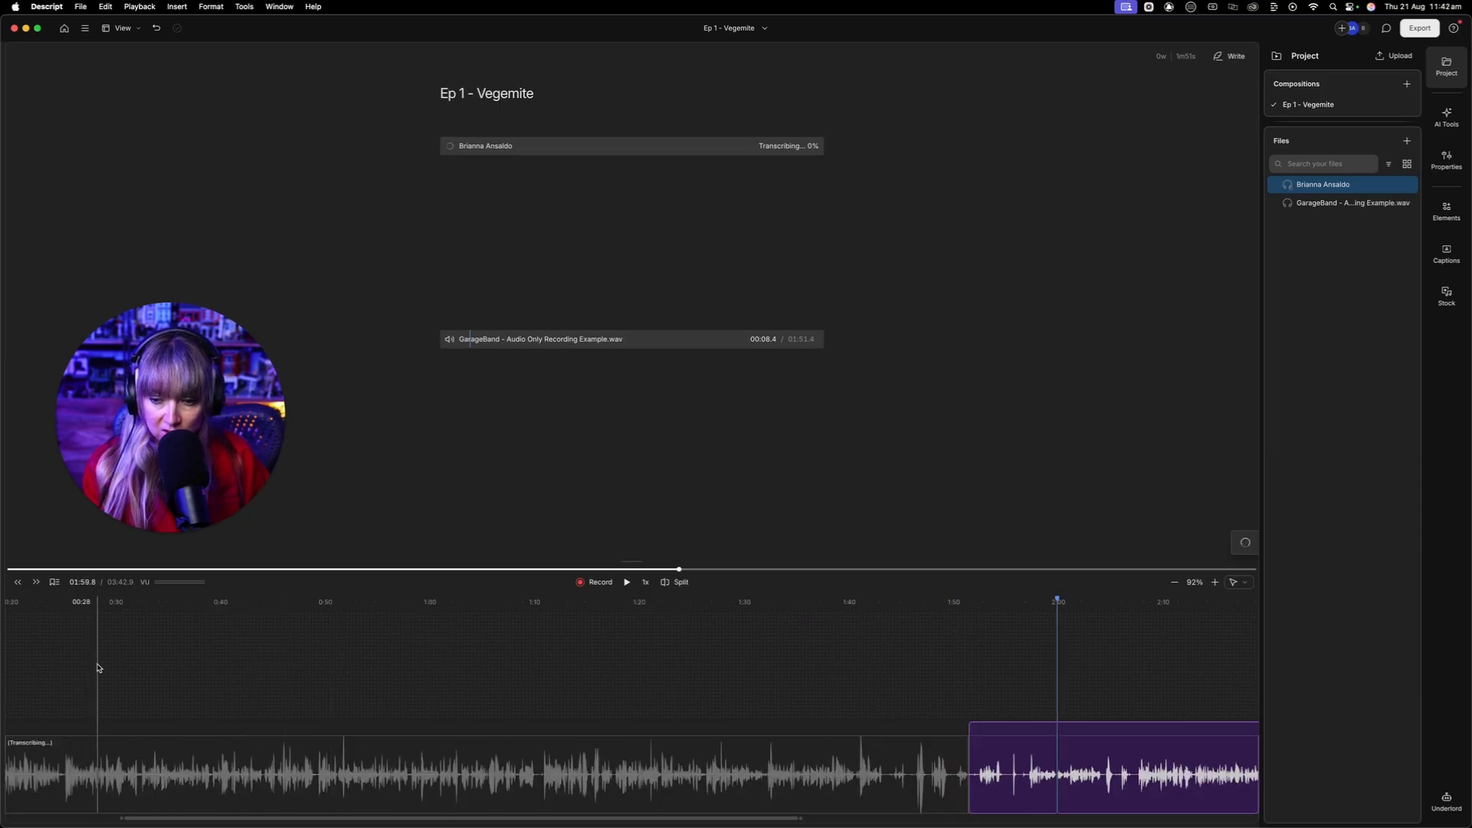
click(61, 659)
key(space)
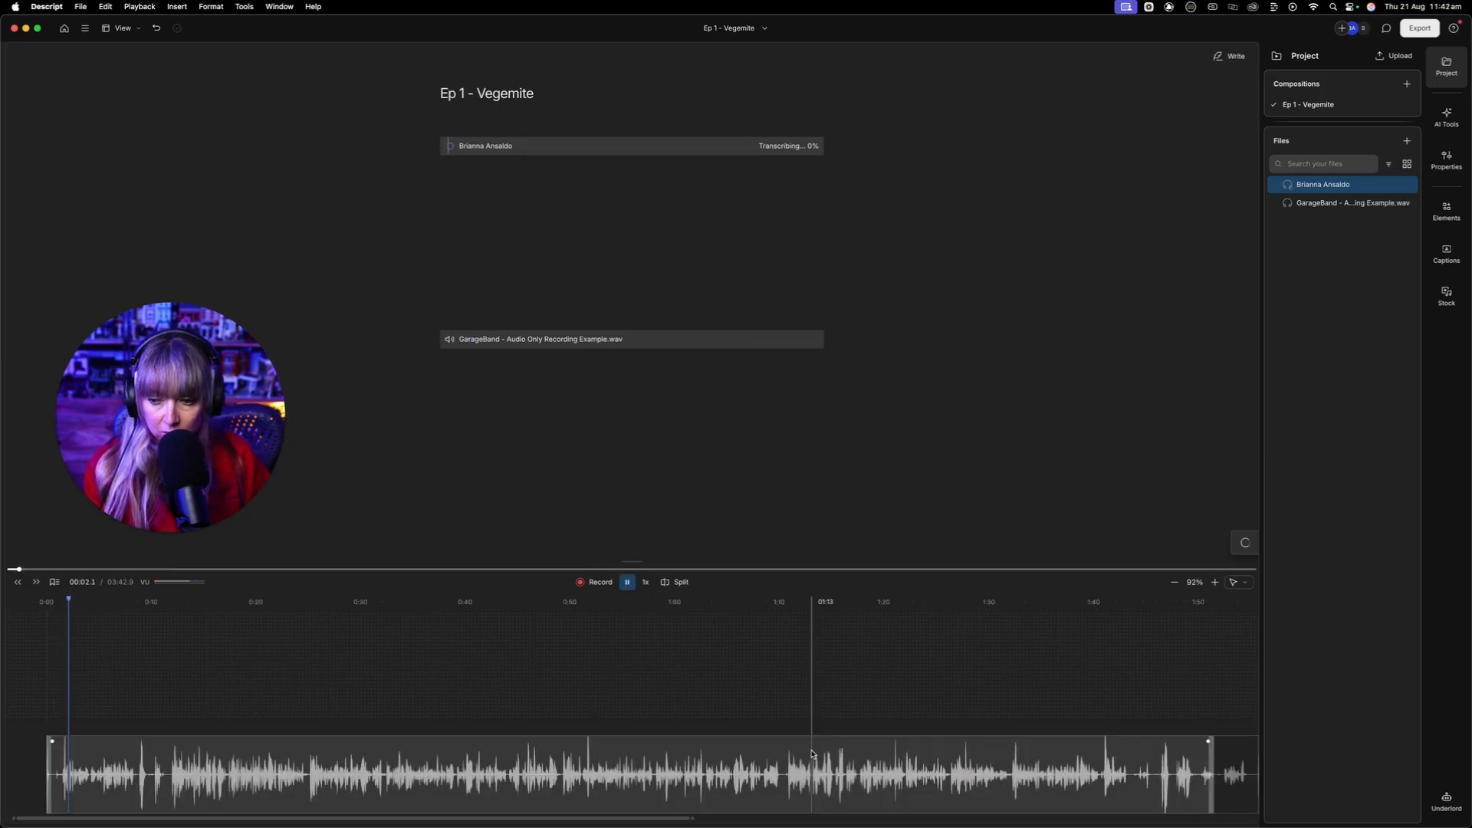
scroll(811, 756, right, 8)
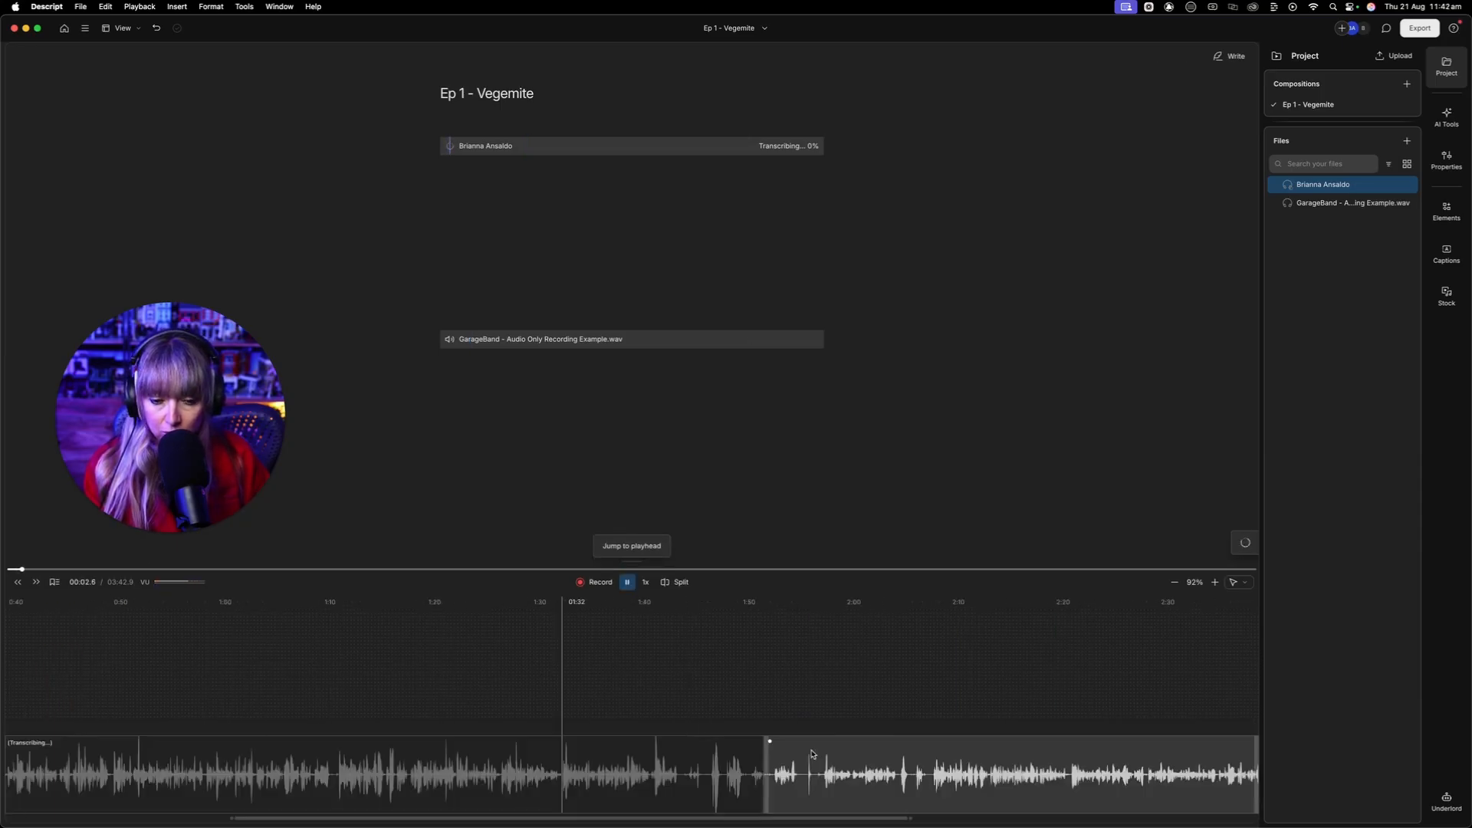
click(820, 680)
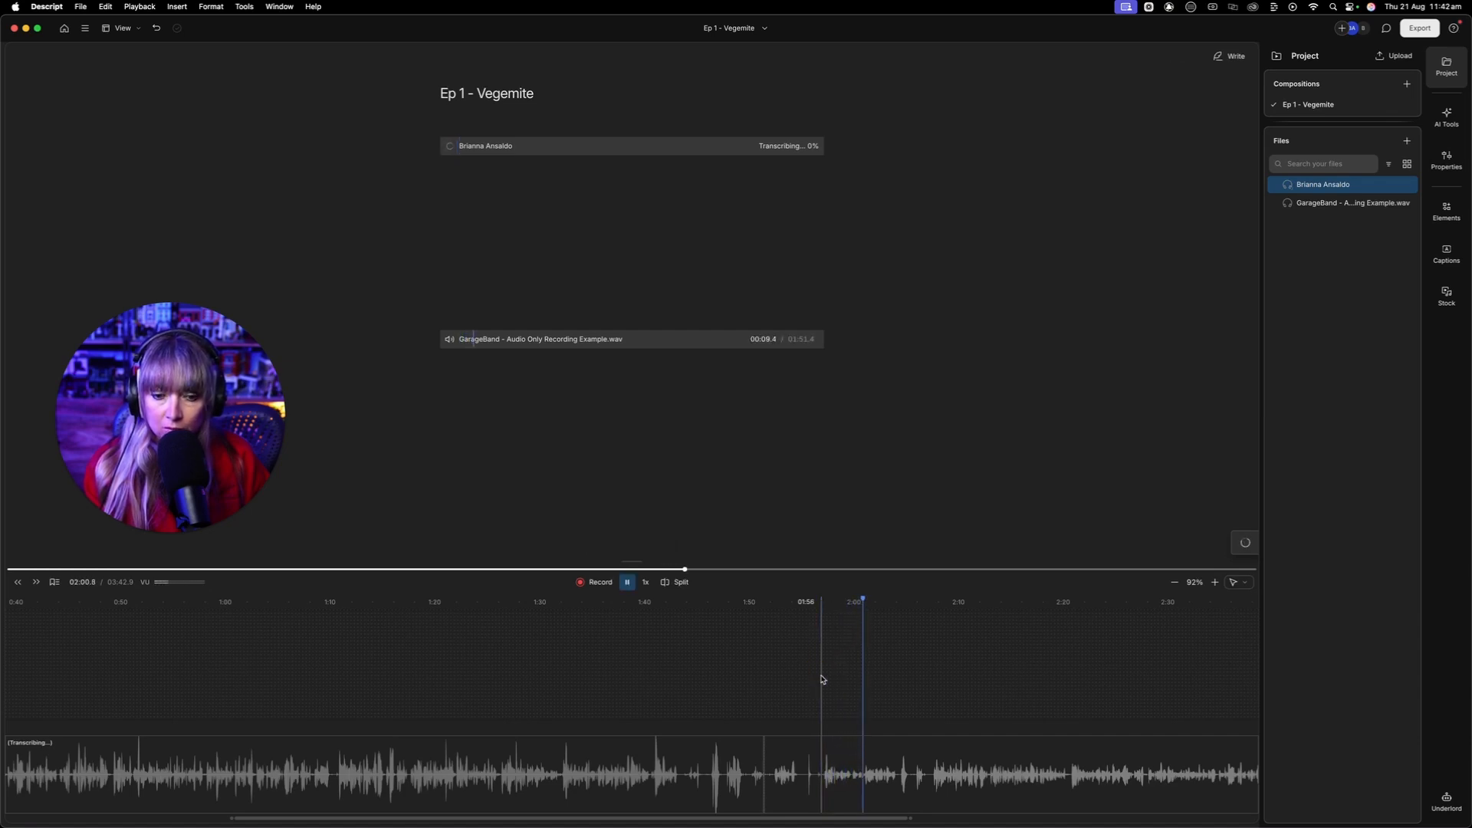
click(683, 775)
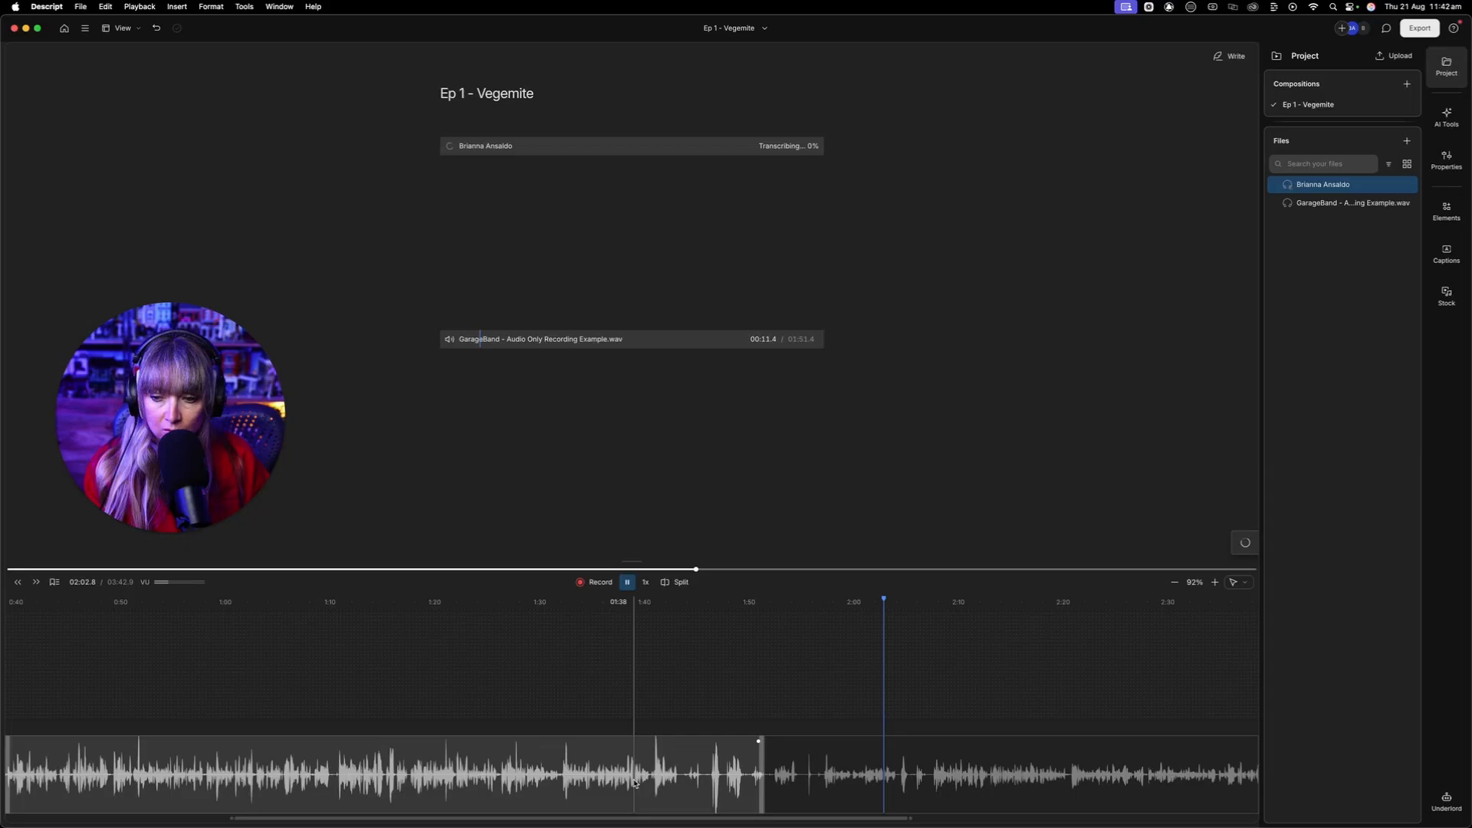
Step: Show the GarageBand clip's audio properties and play the timeline from about 1:40, shortly before the two recordings meet
click(859, 782)
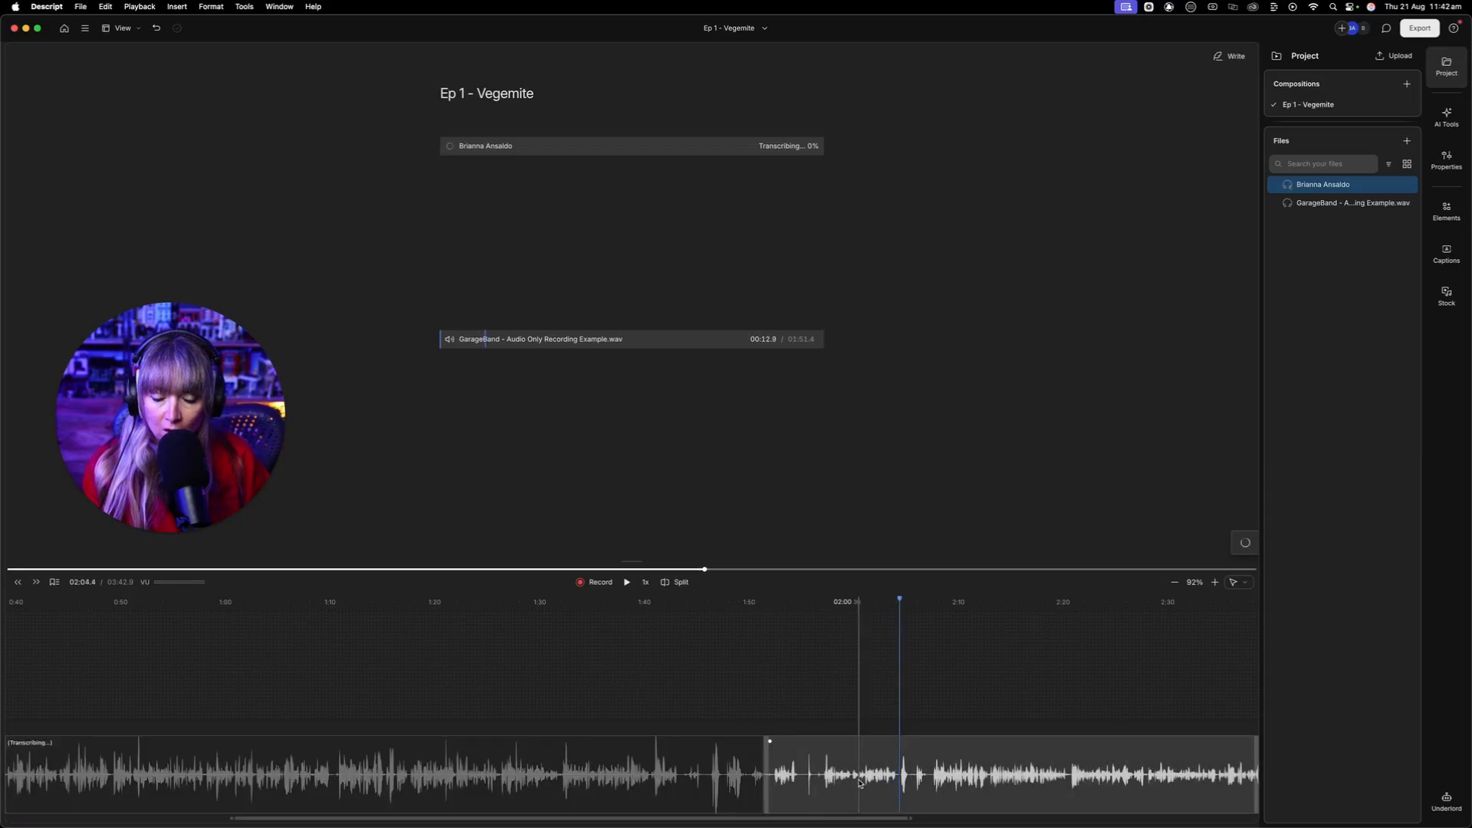
scroll(882, 690, left, 5)
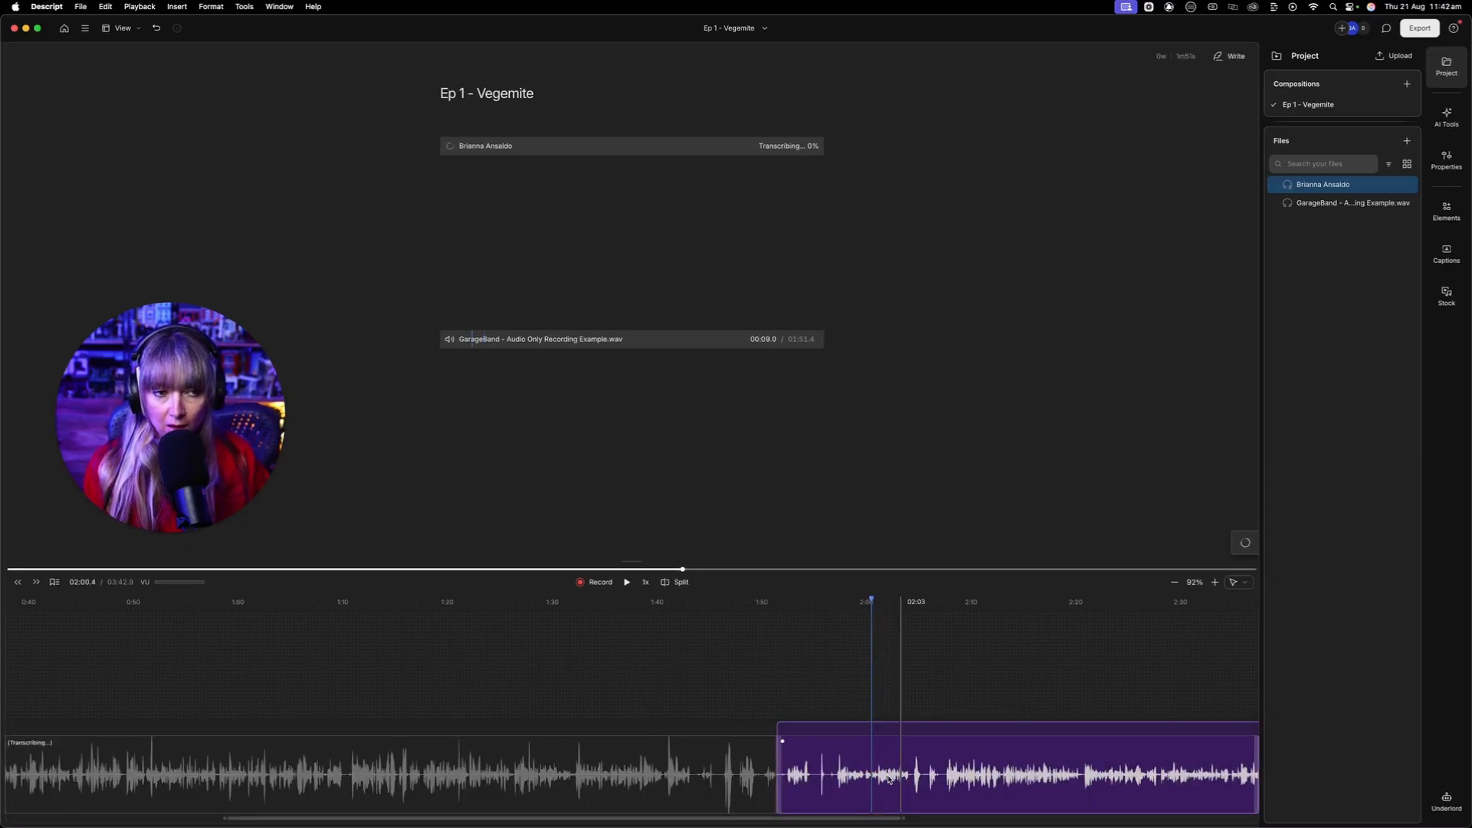
click(1446, 160)
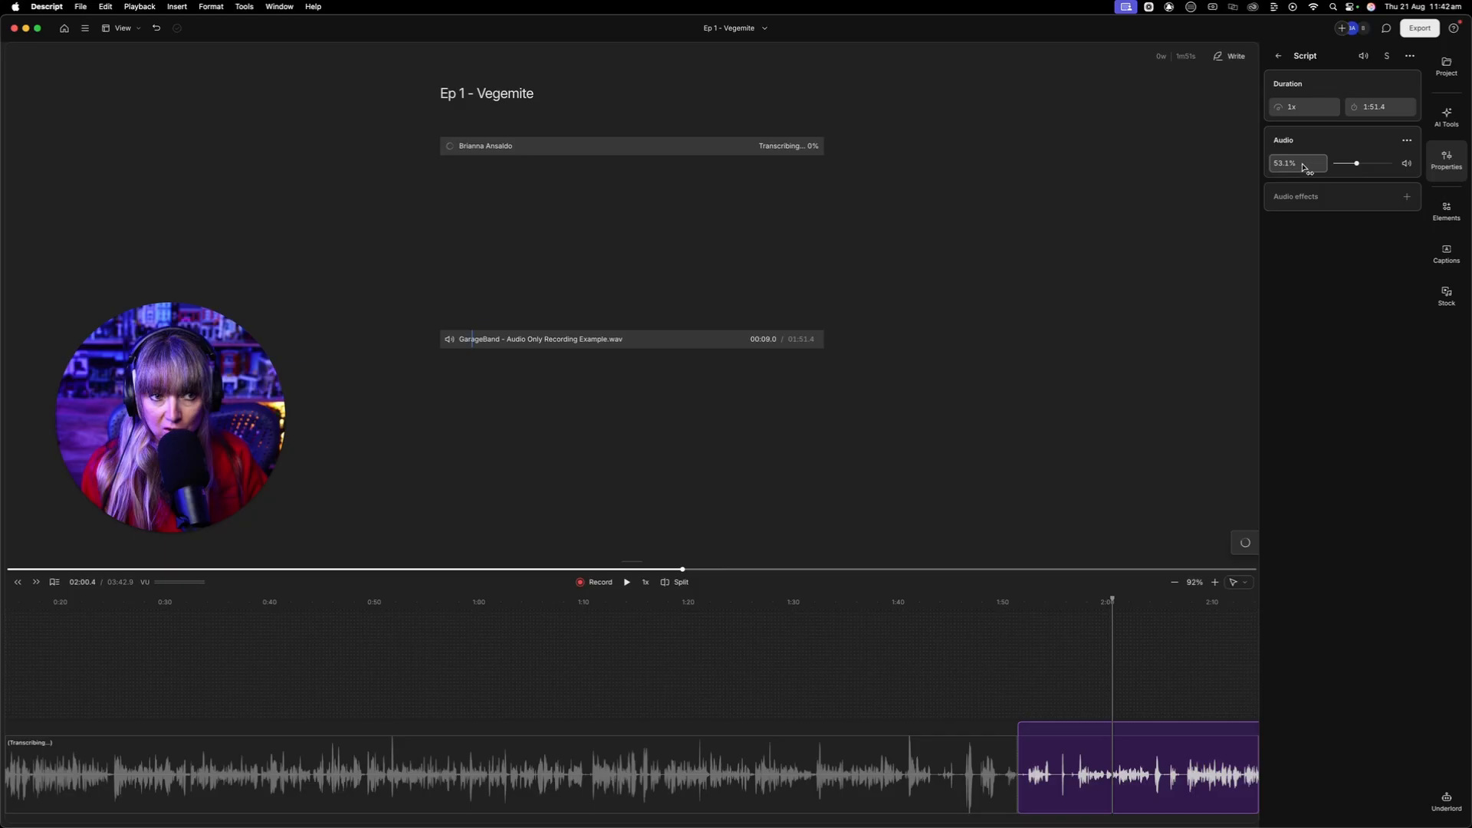
click(903, 670)
key(space)
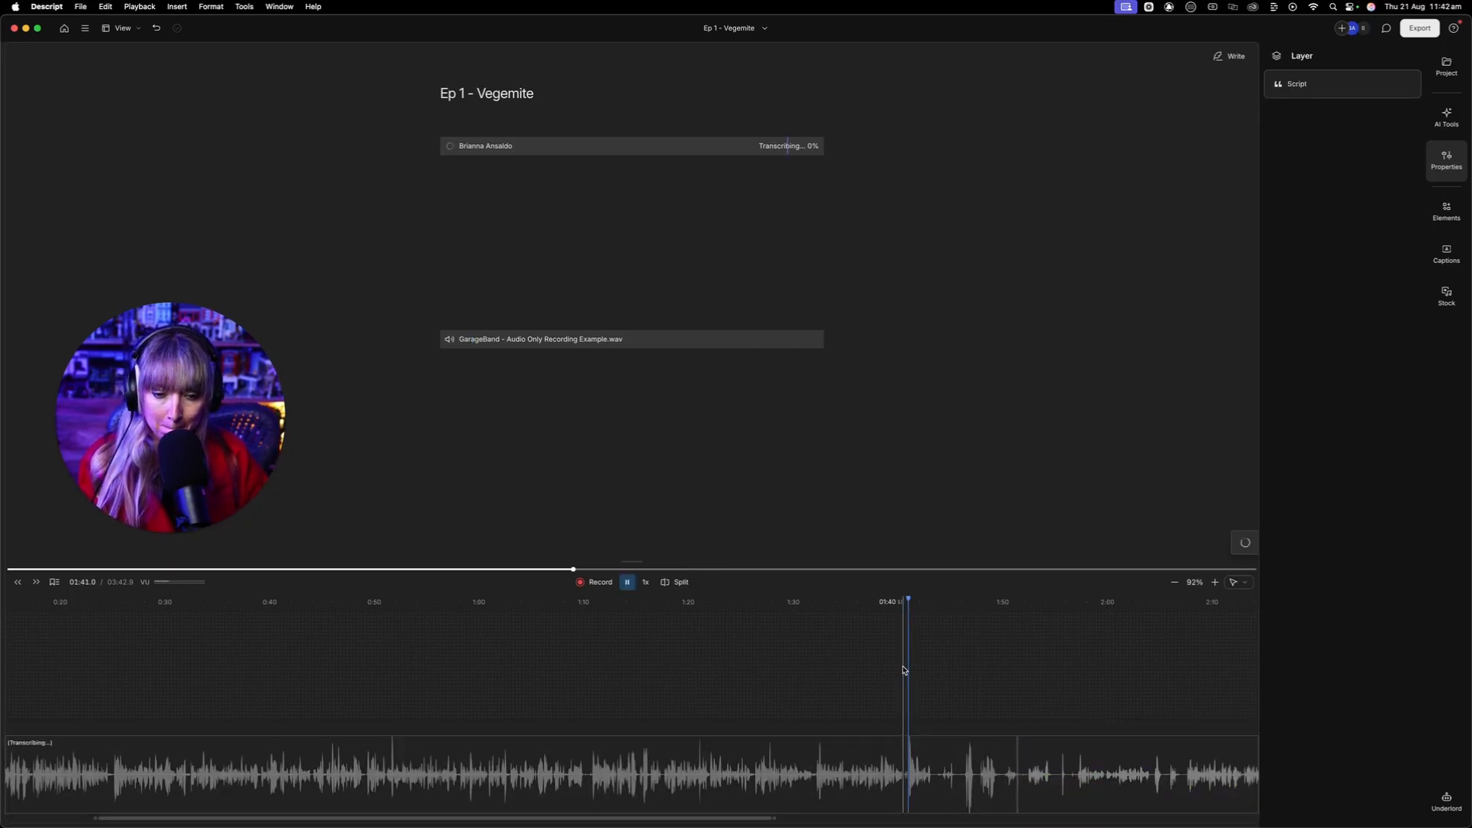
Step: Set the GarageBand clip's audio level to 70% and replay the timeline from about 1:40 to compare both recordings
click(1107, 775)
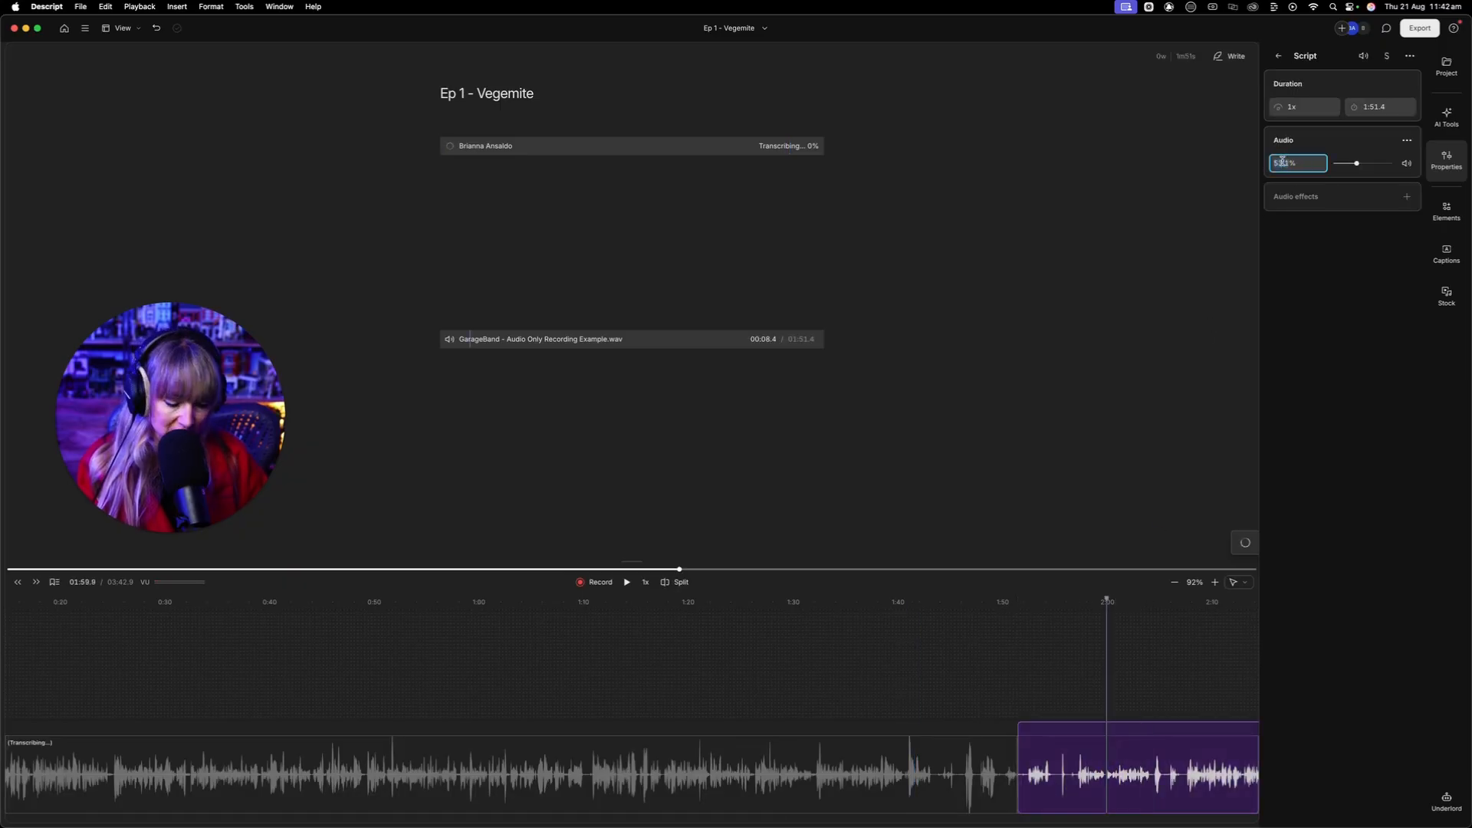
key(Return)
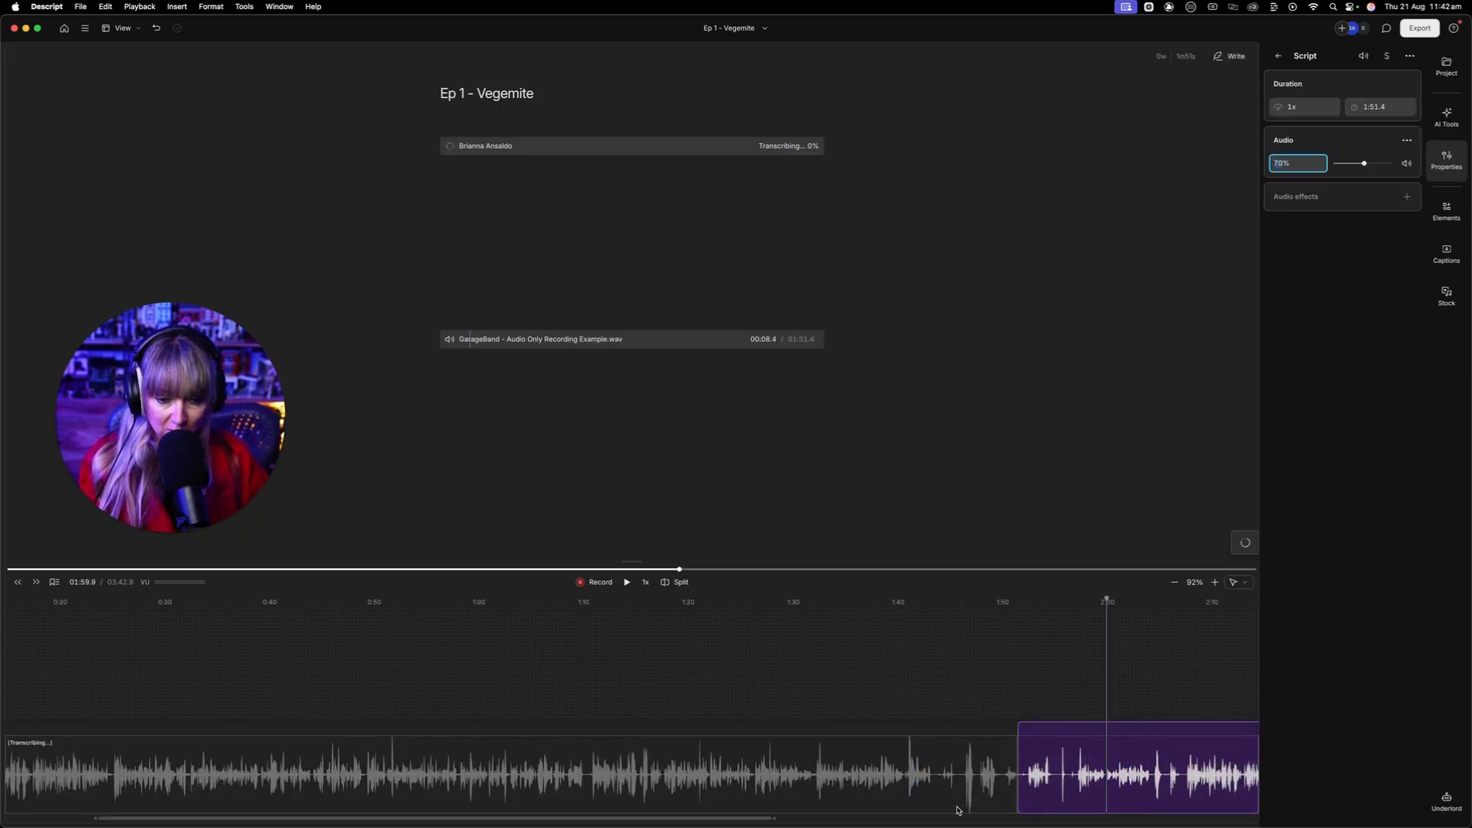
click(906, 699)
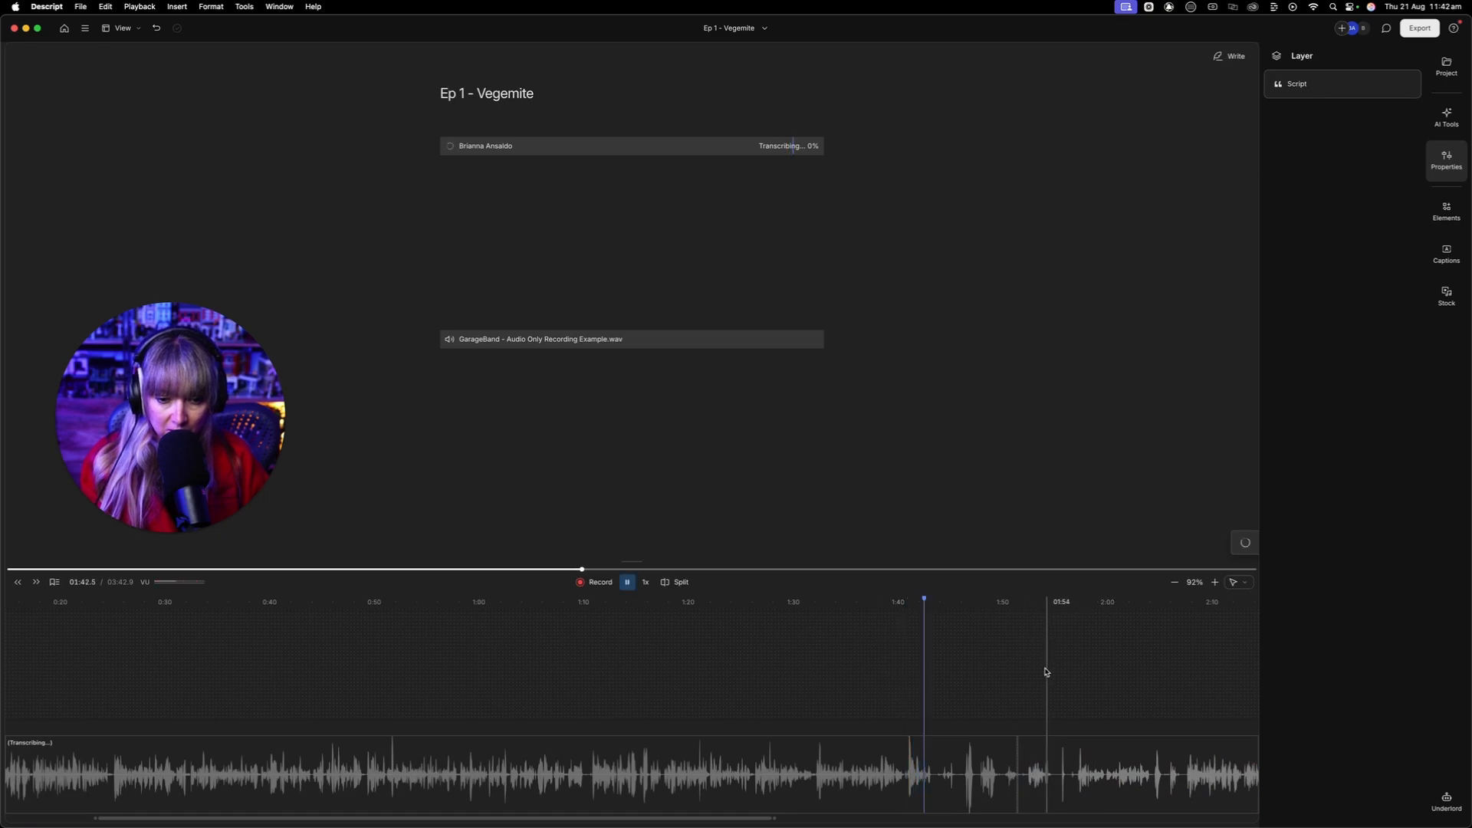
key(space)
click(901, 648)
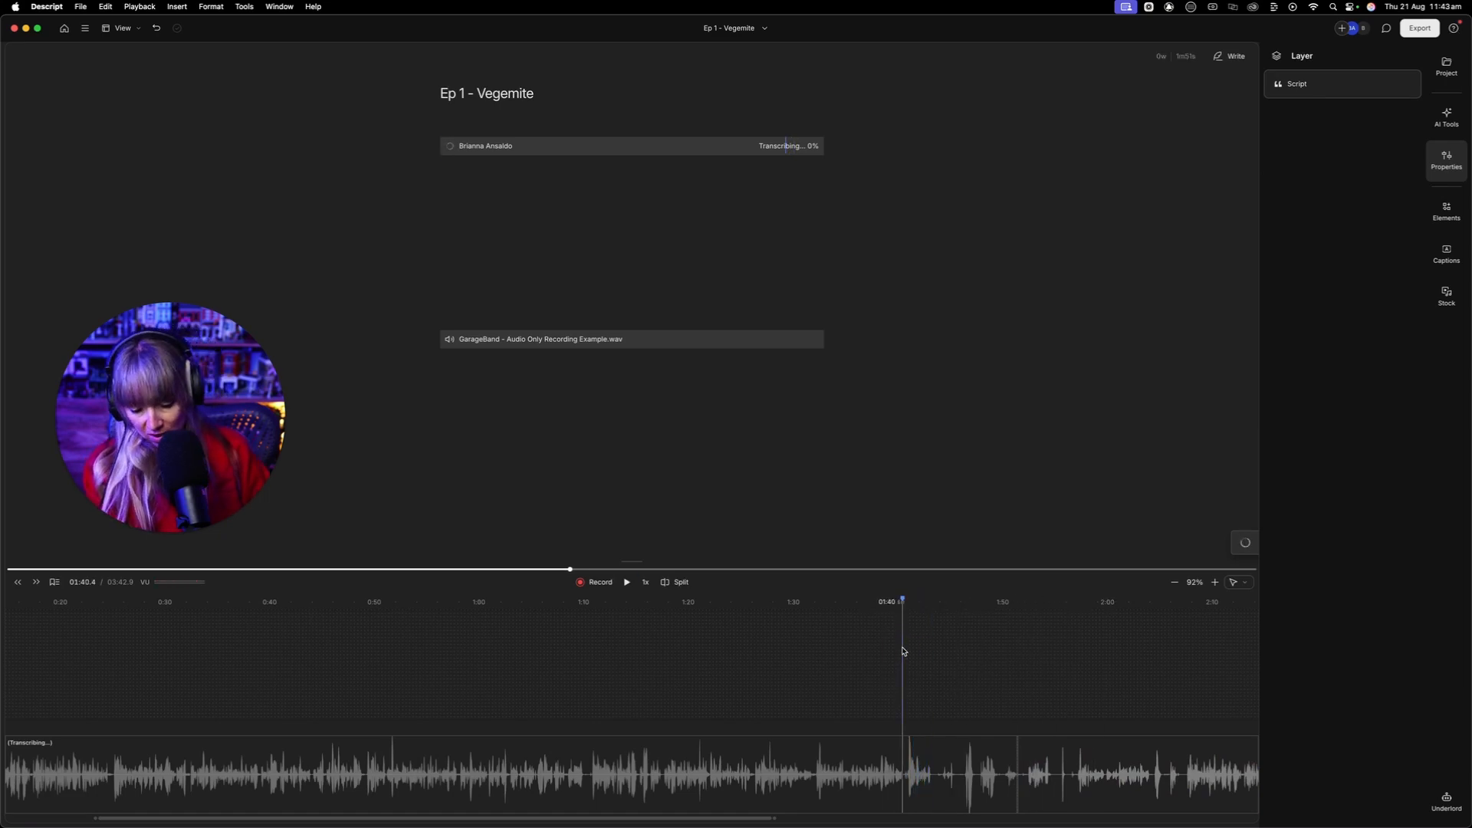
Step: Play the first recording from about 1:40 through the loud peak just after it
scroll(902, 652, up, 2)
scroll(914, 654, up, 3)
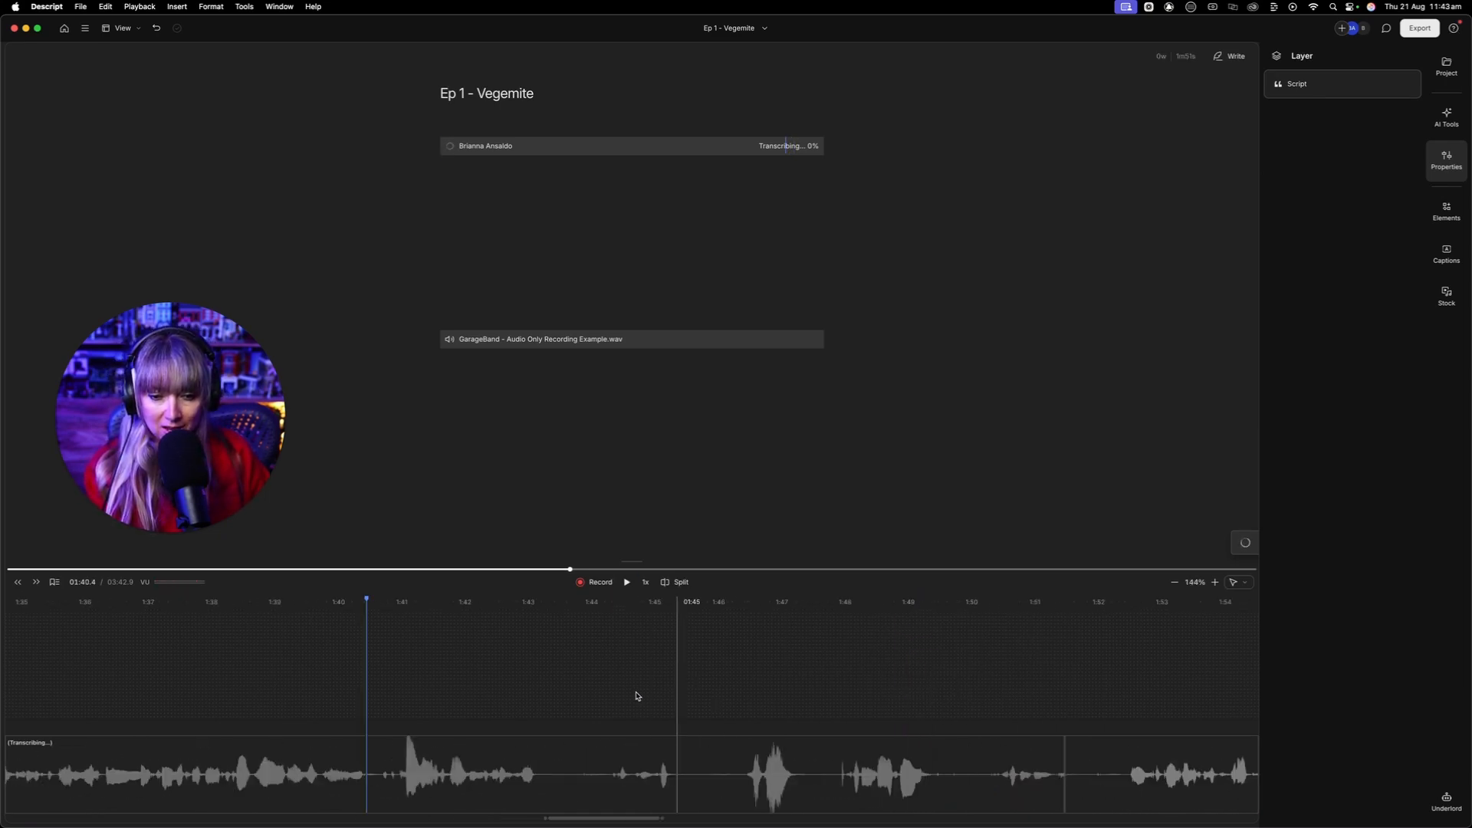
click(338, 670)
key(space)
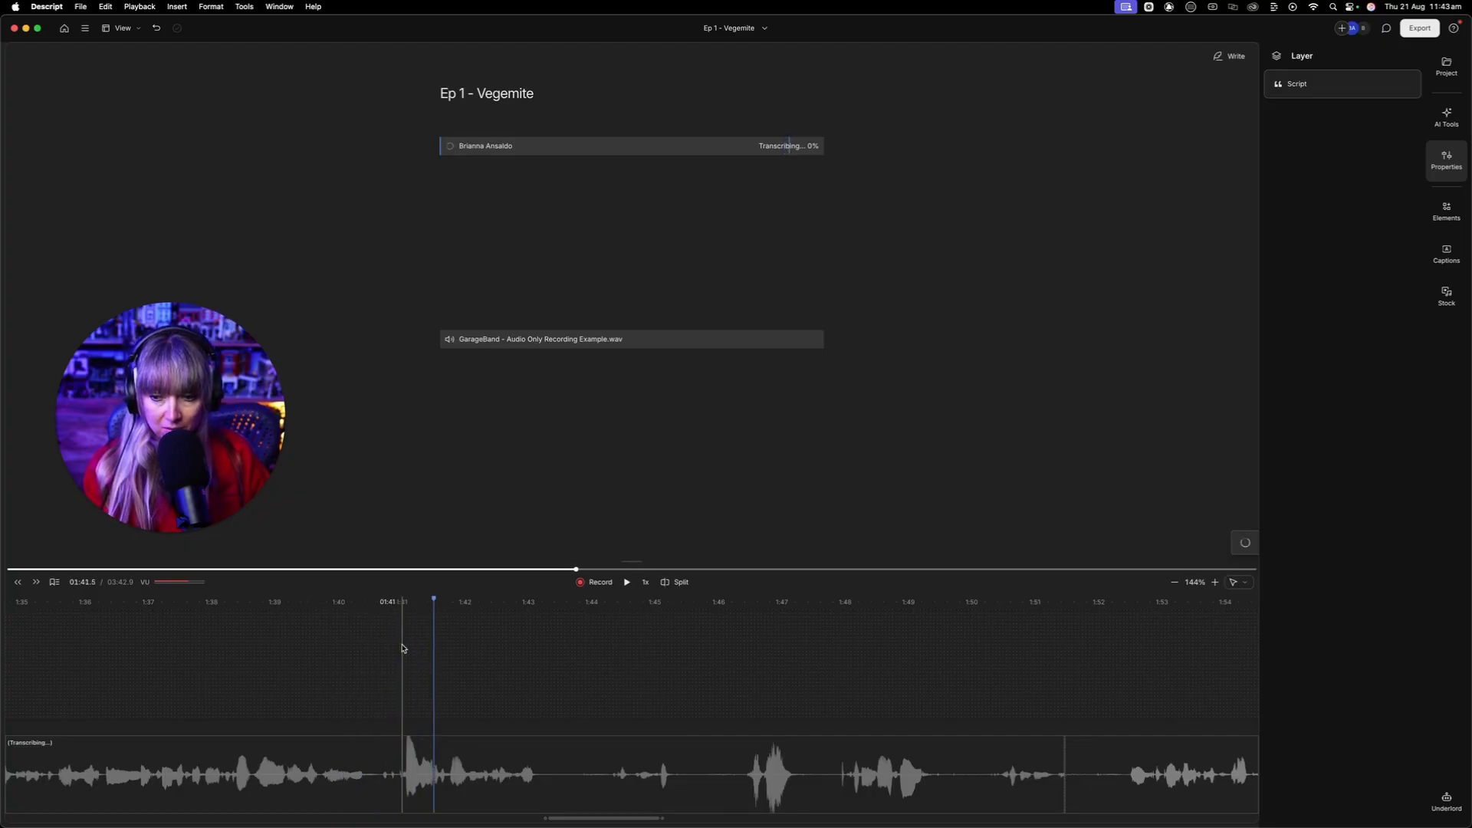
Step: Play the peak near the GarageBand clip's end from about 3:36 to compare it with the first recording's peak
scroll(402, 649, down, 10)
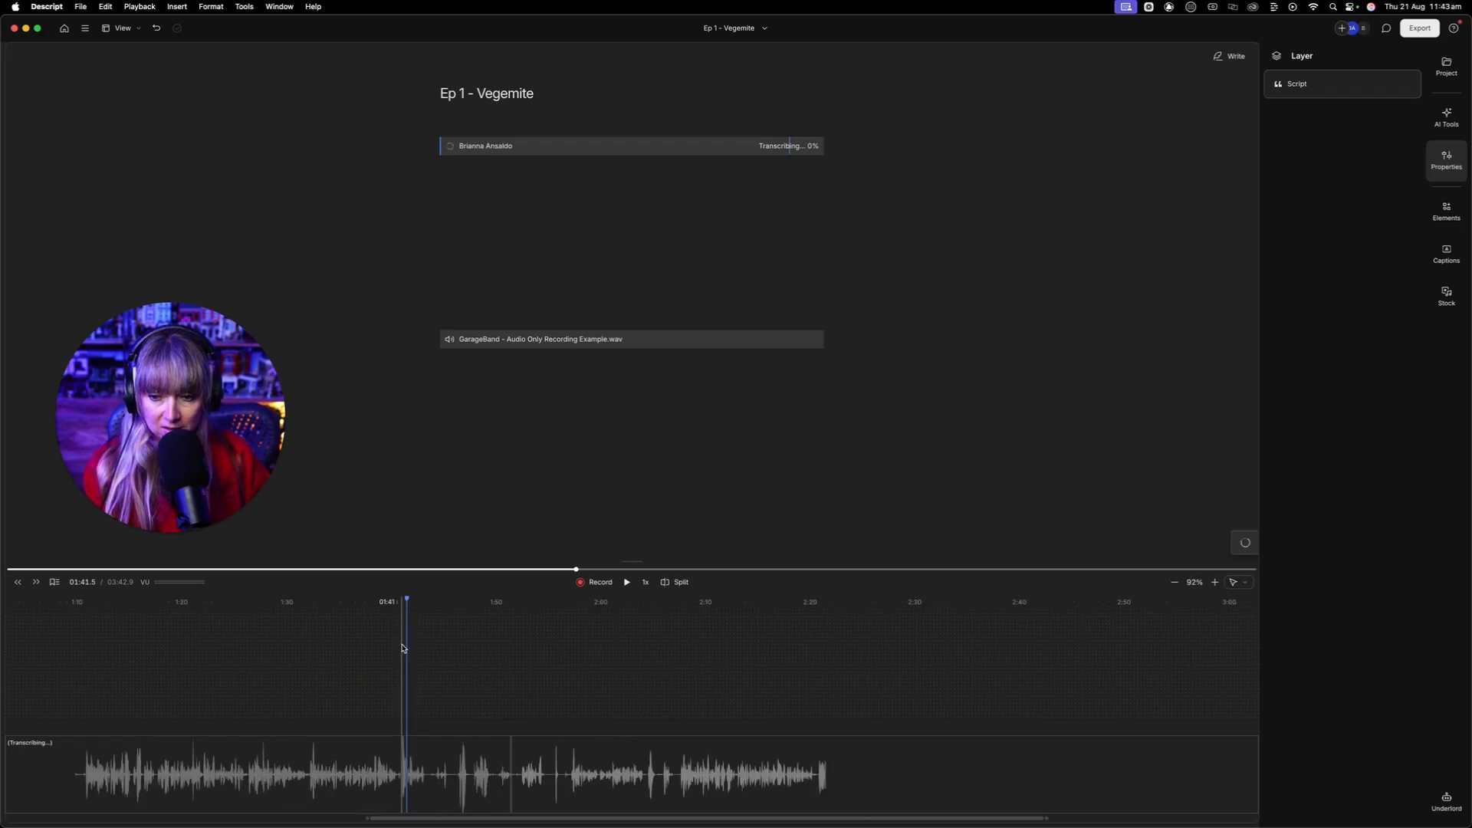
scroll(897, 647, right, 5)
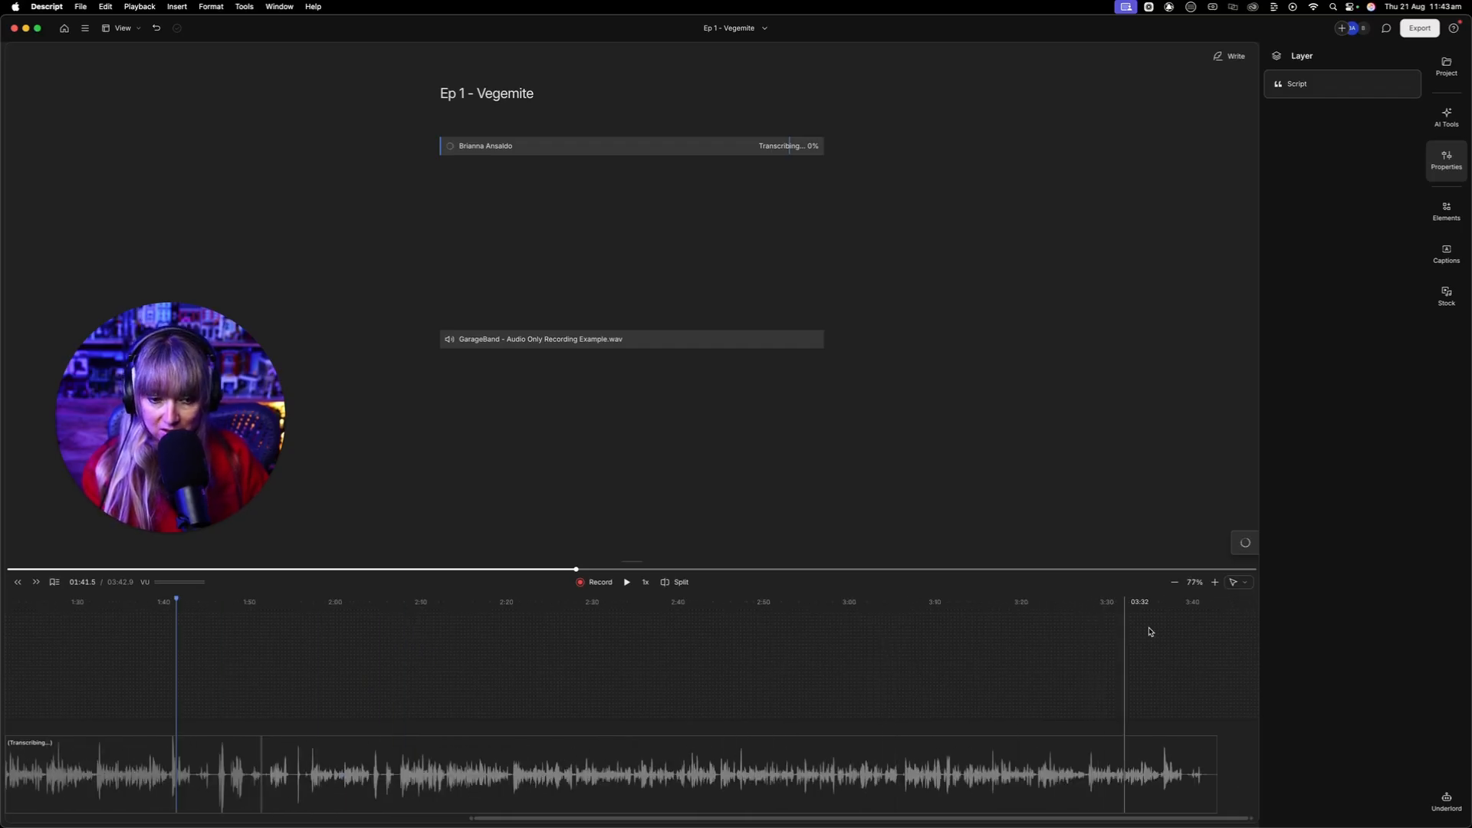
scroll(1160, 644, up, 10)
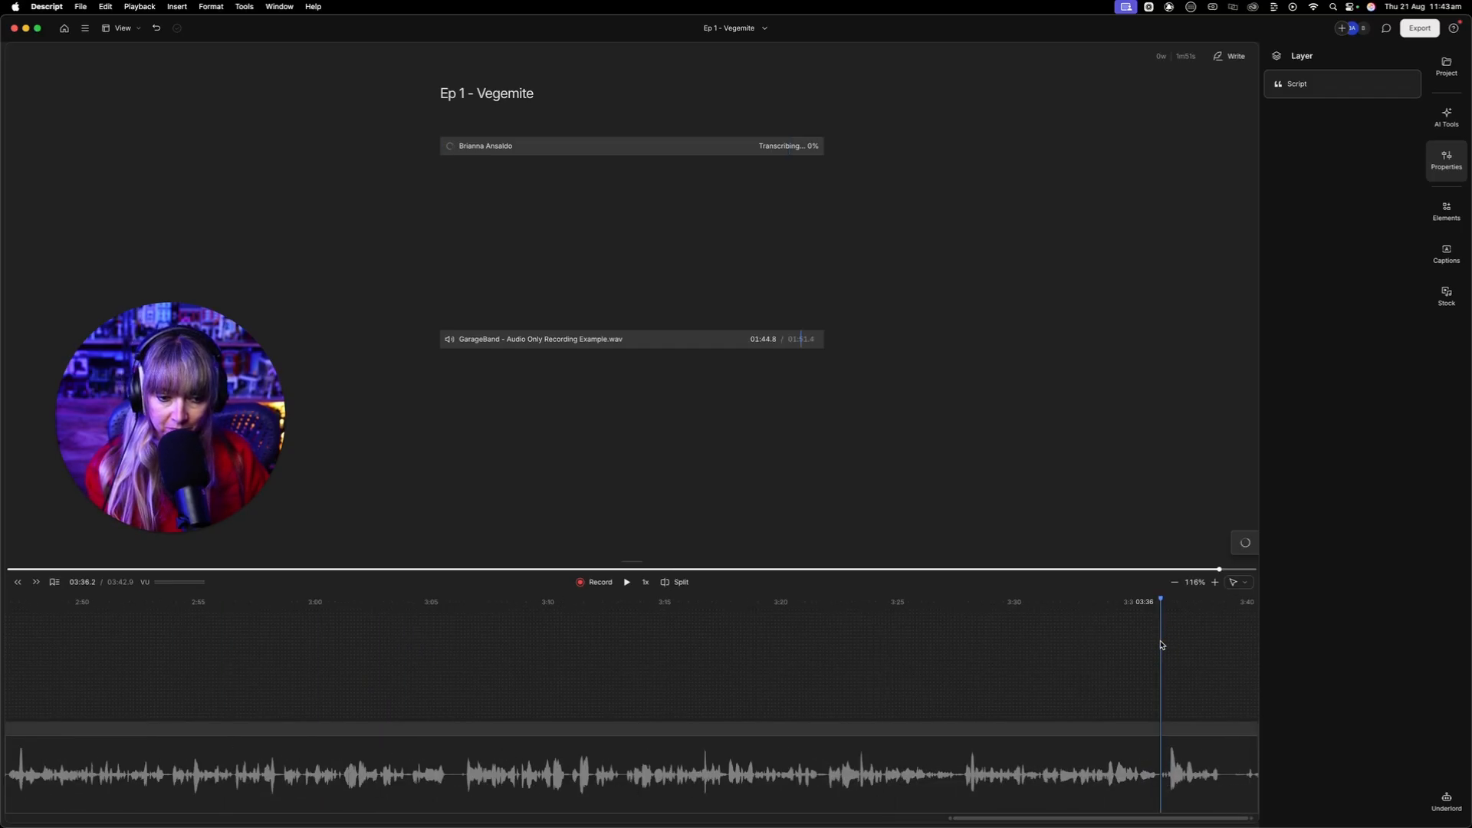
click(1161, 647)
key(space)
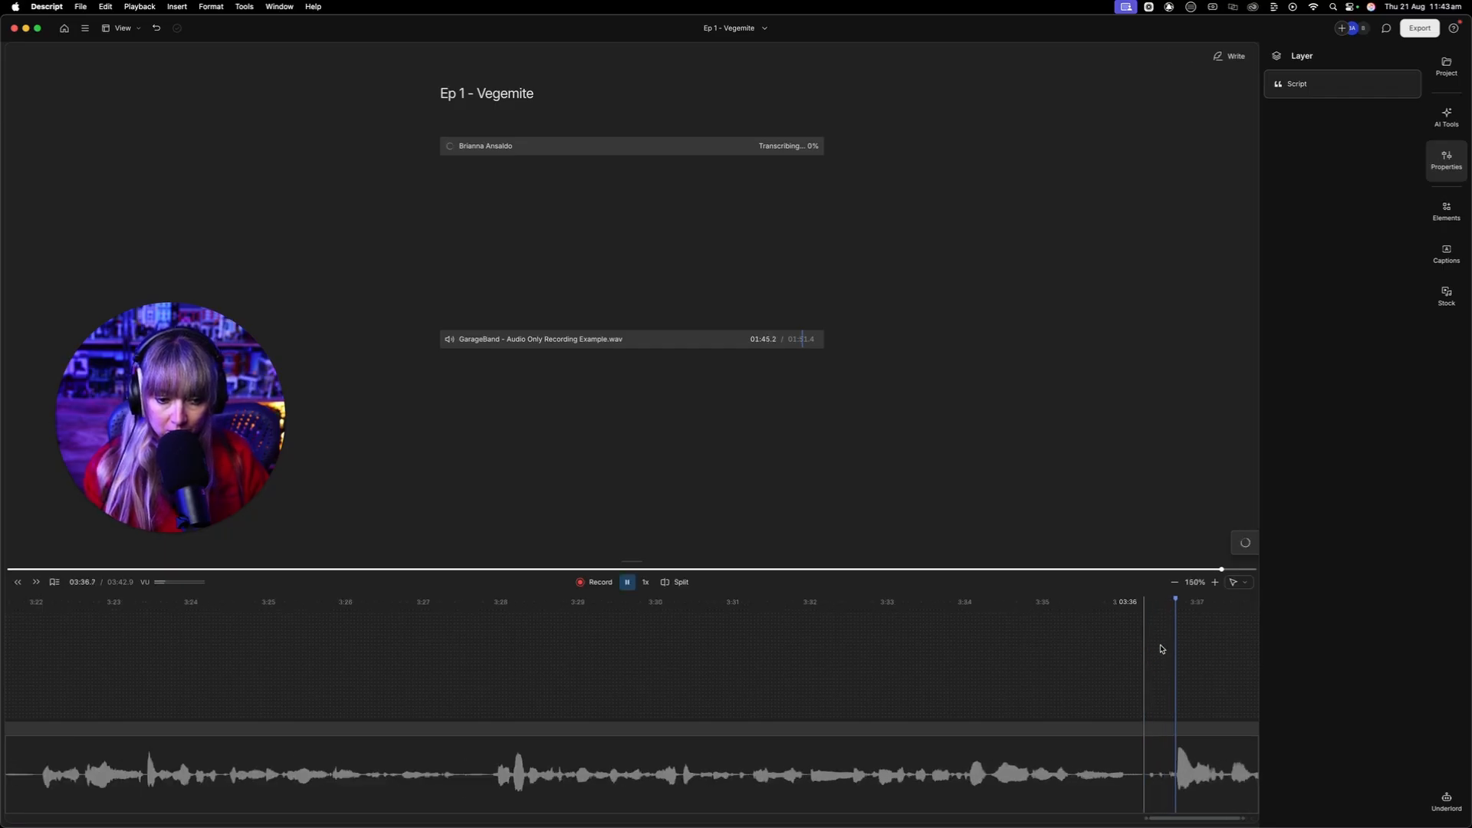
click(810, 658)
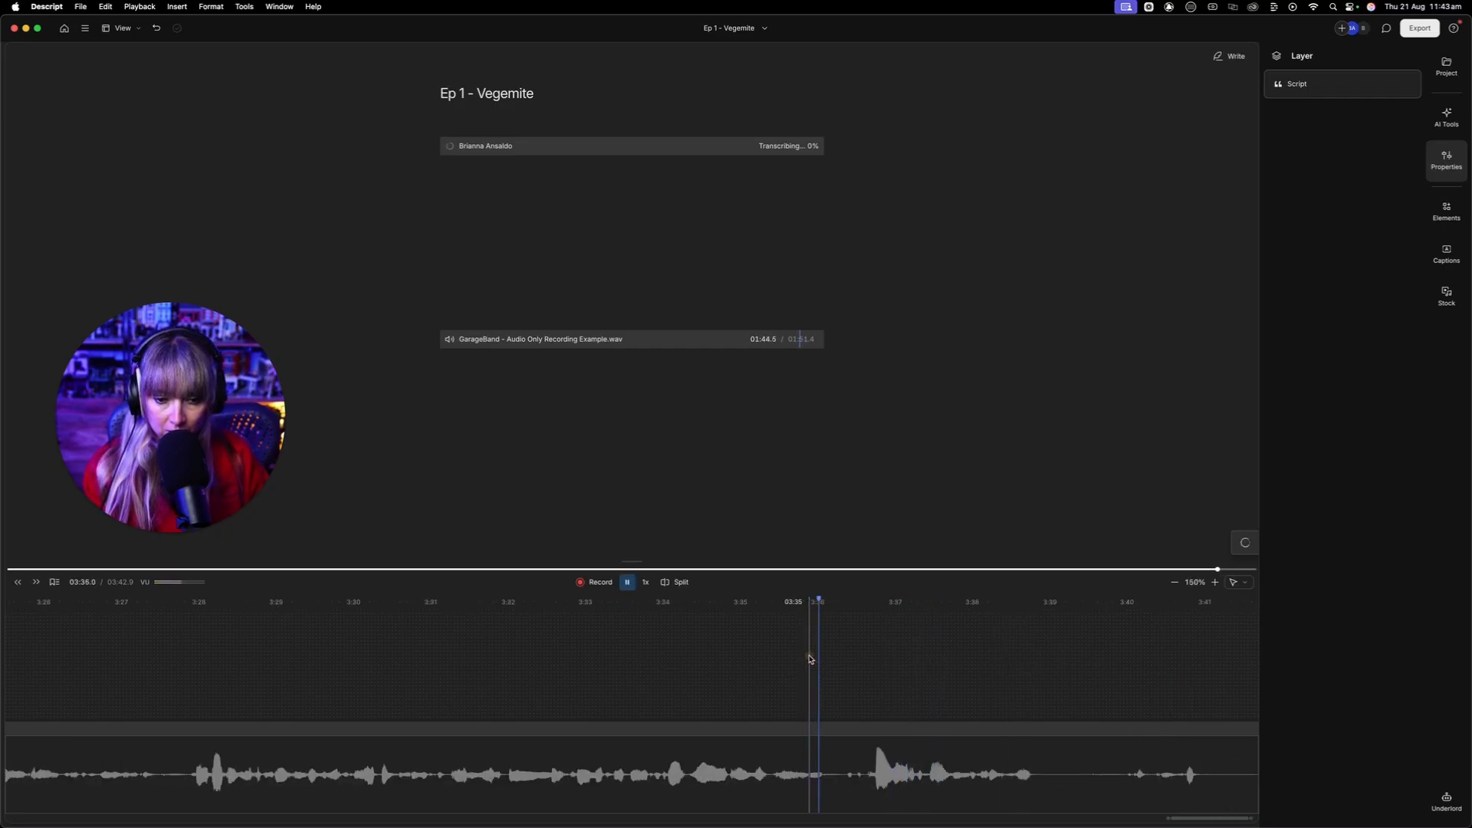
key(space)
click(852, 656)
key(space)
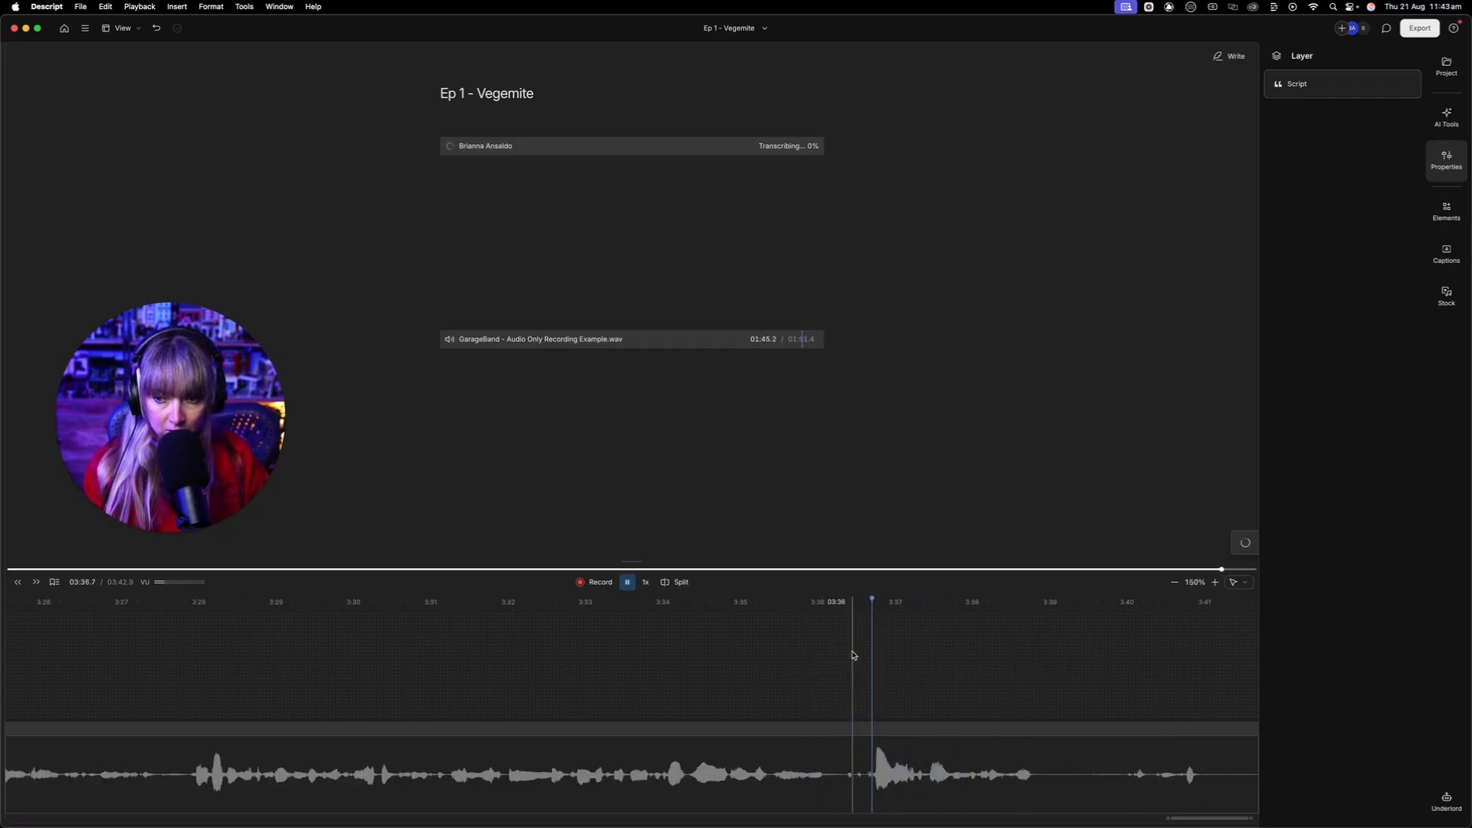
key(space)
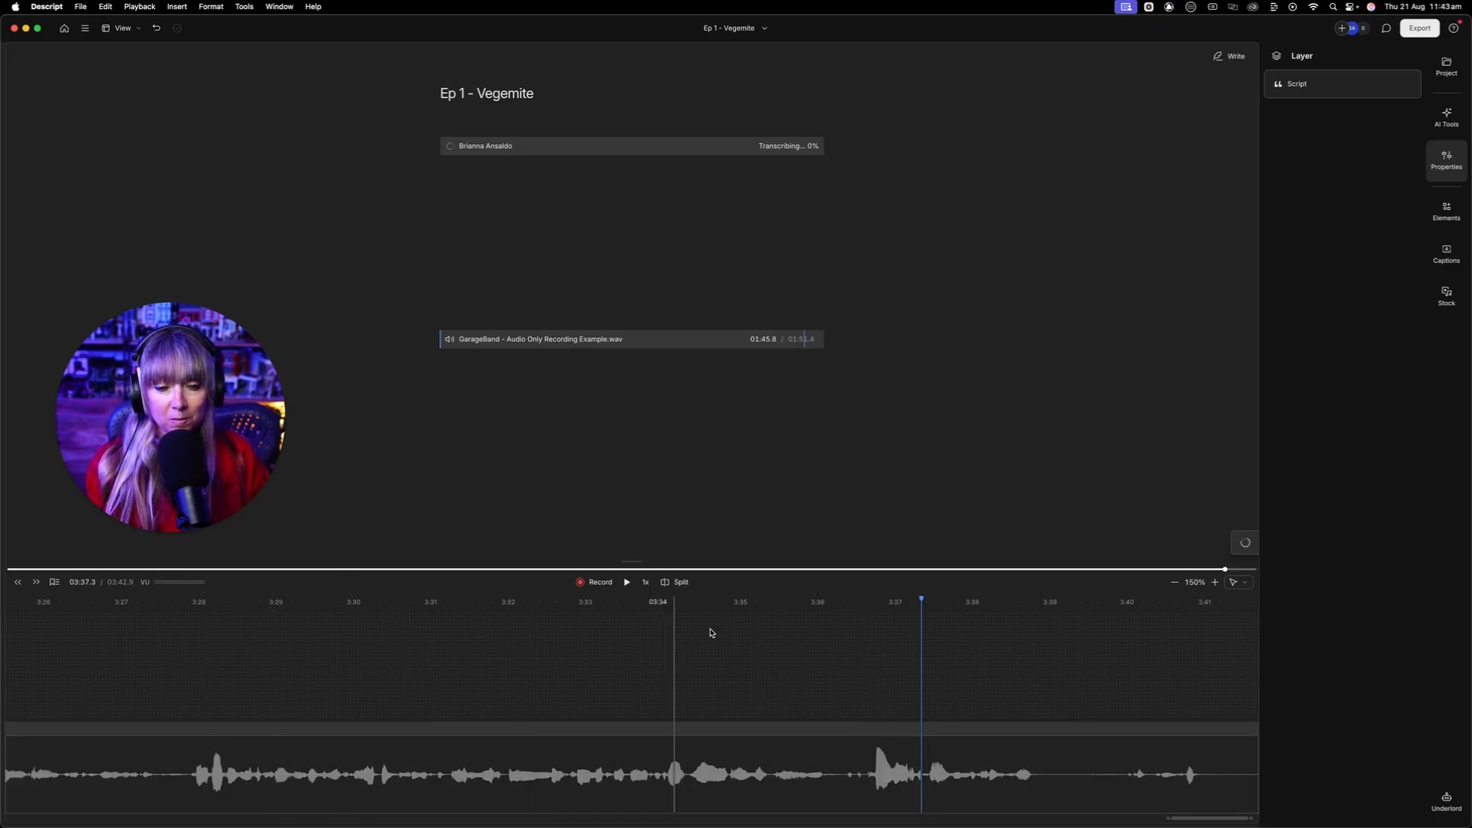
click(850, 642)
key(space)
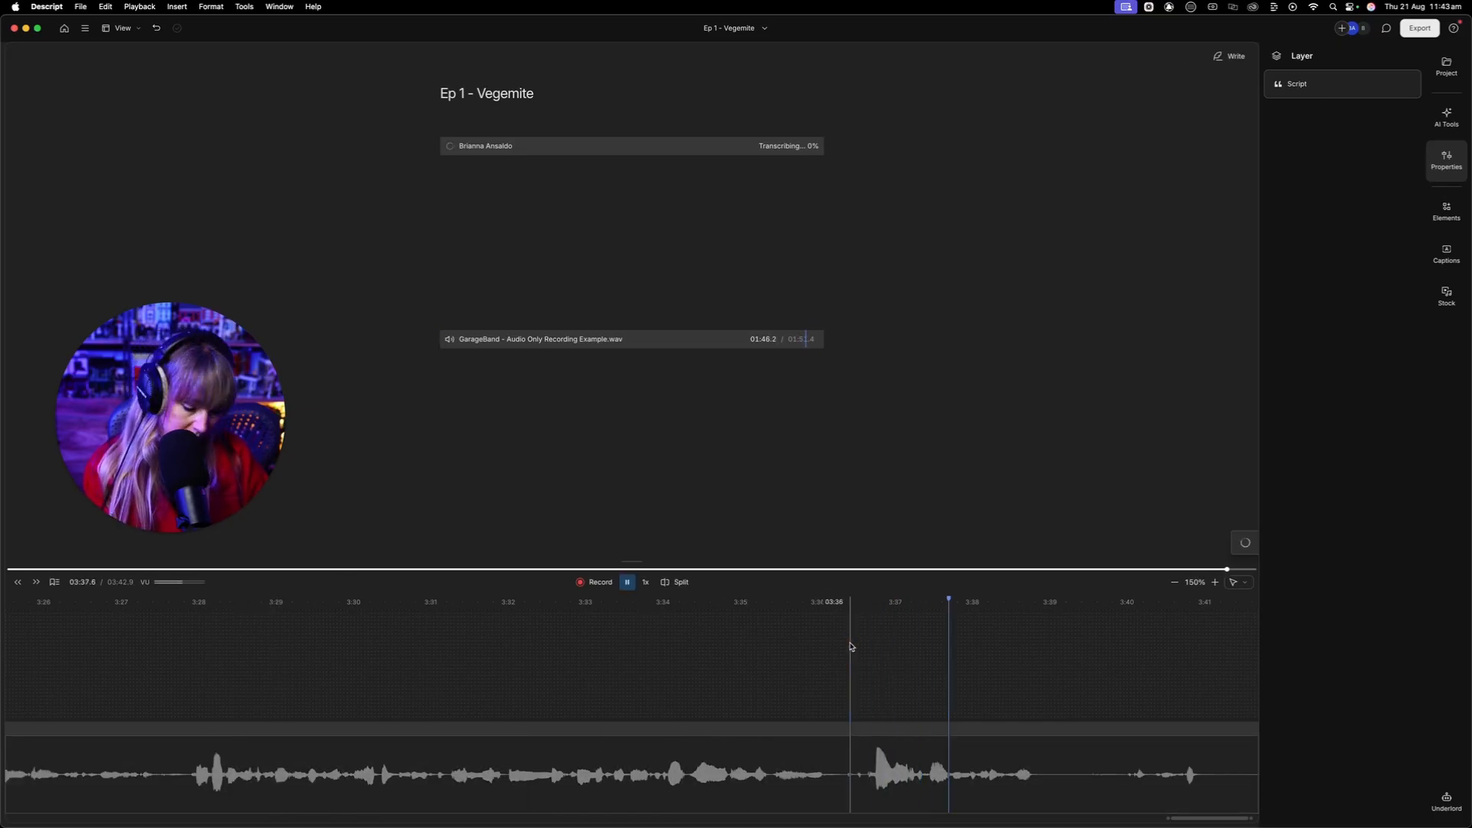
scroll(850, 647, down, 6)
key(space)
scroll(850, 647, down, 3)
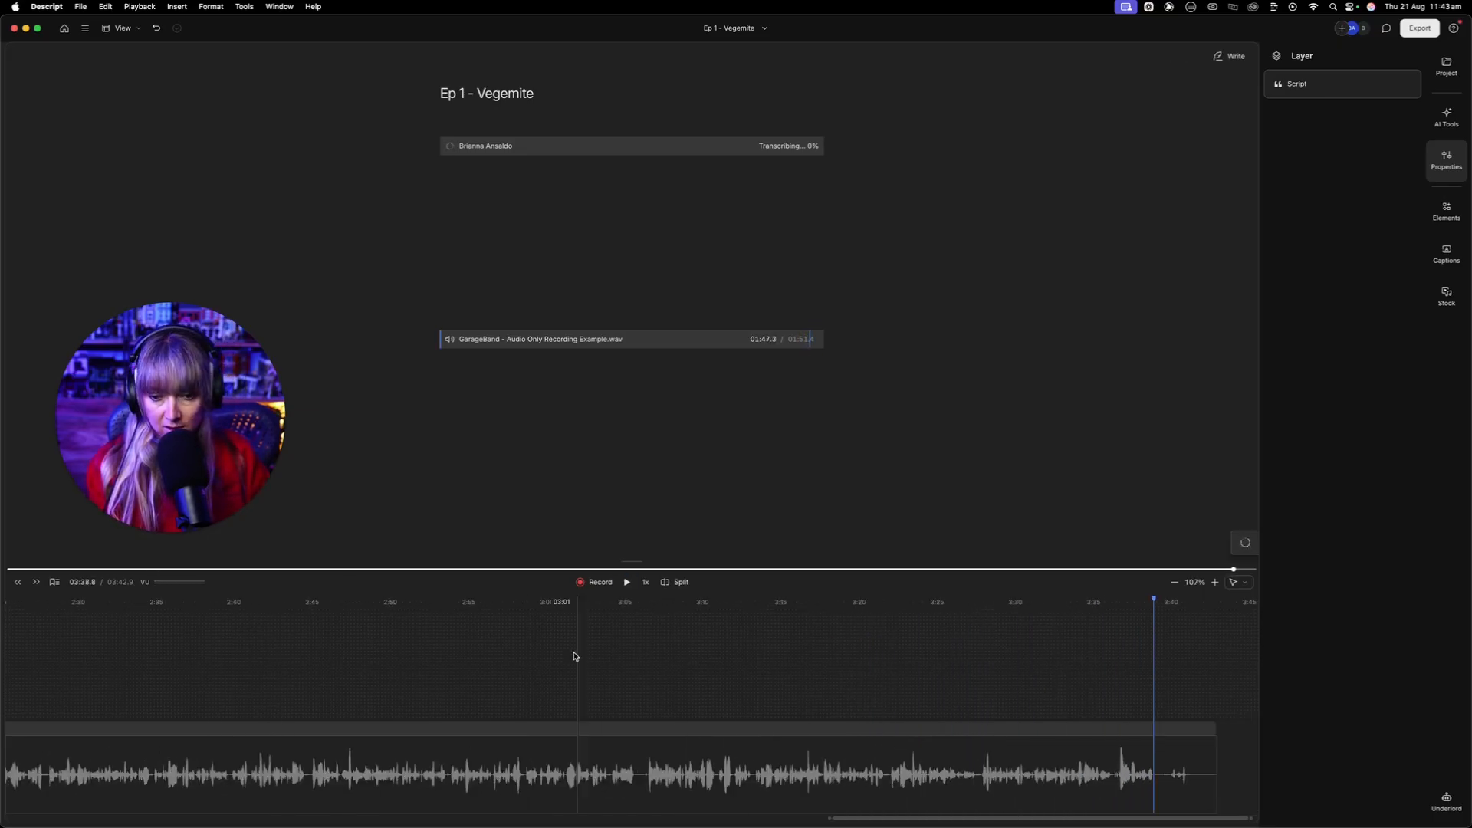
Step: Play the first recording from about 0:01 and from about 0:11 to find a passage for comparison
scroll(567, 660, left, 15)
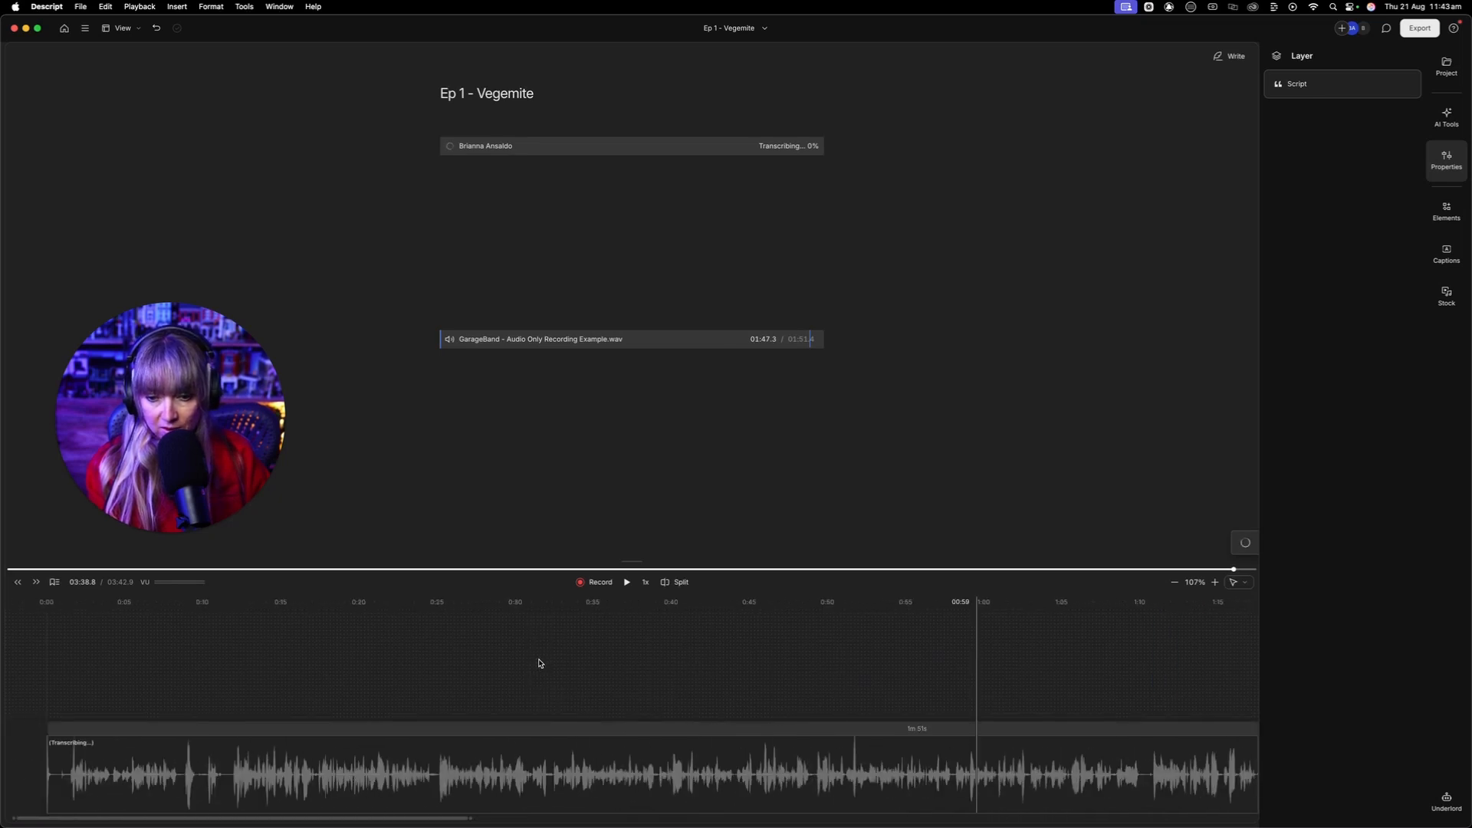
scroll(690, 648, right, 2)
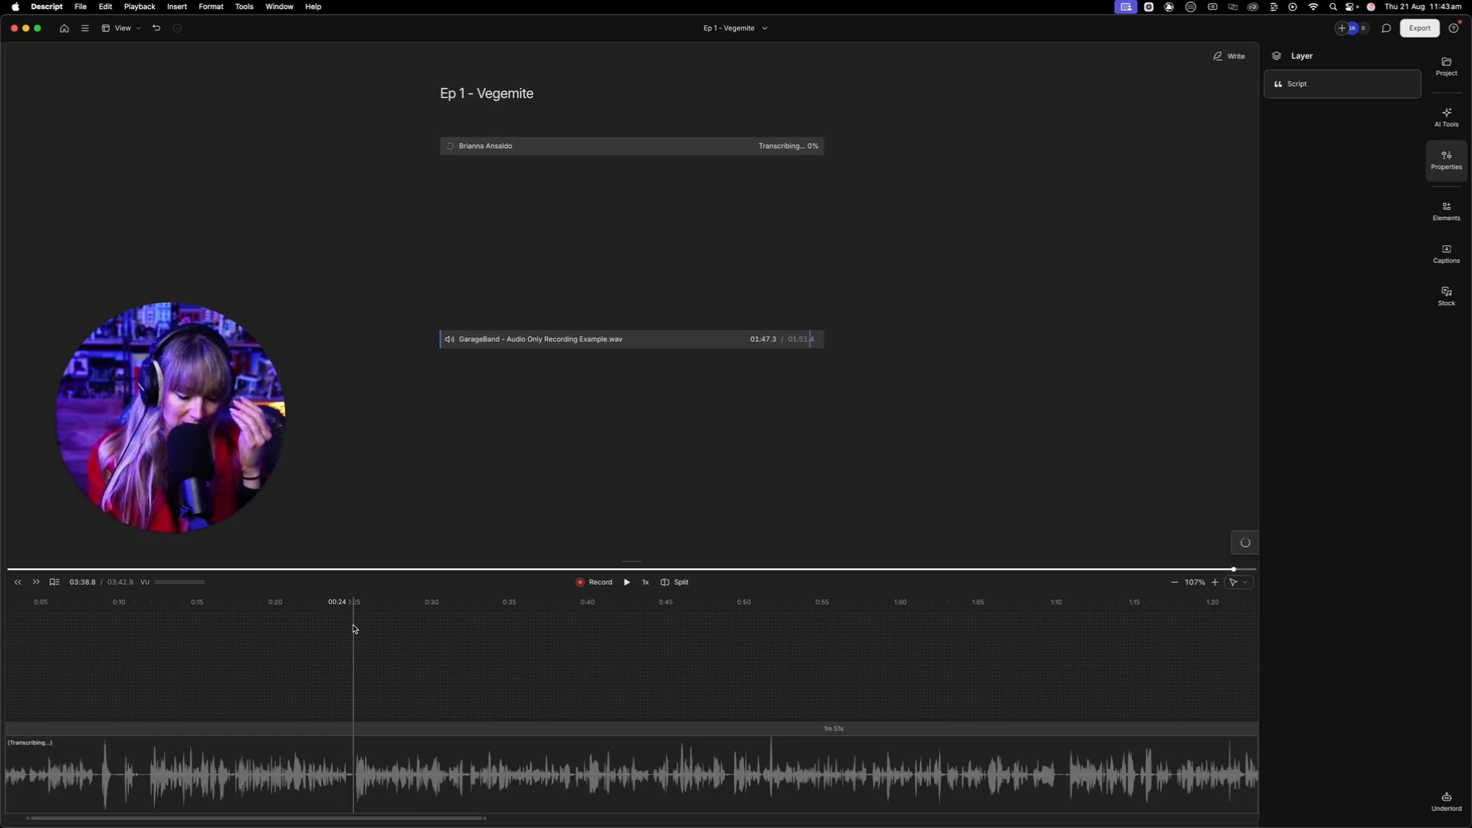
scroll(353, 628, down, 3)
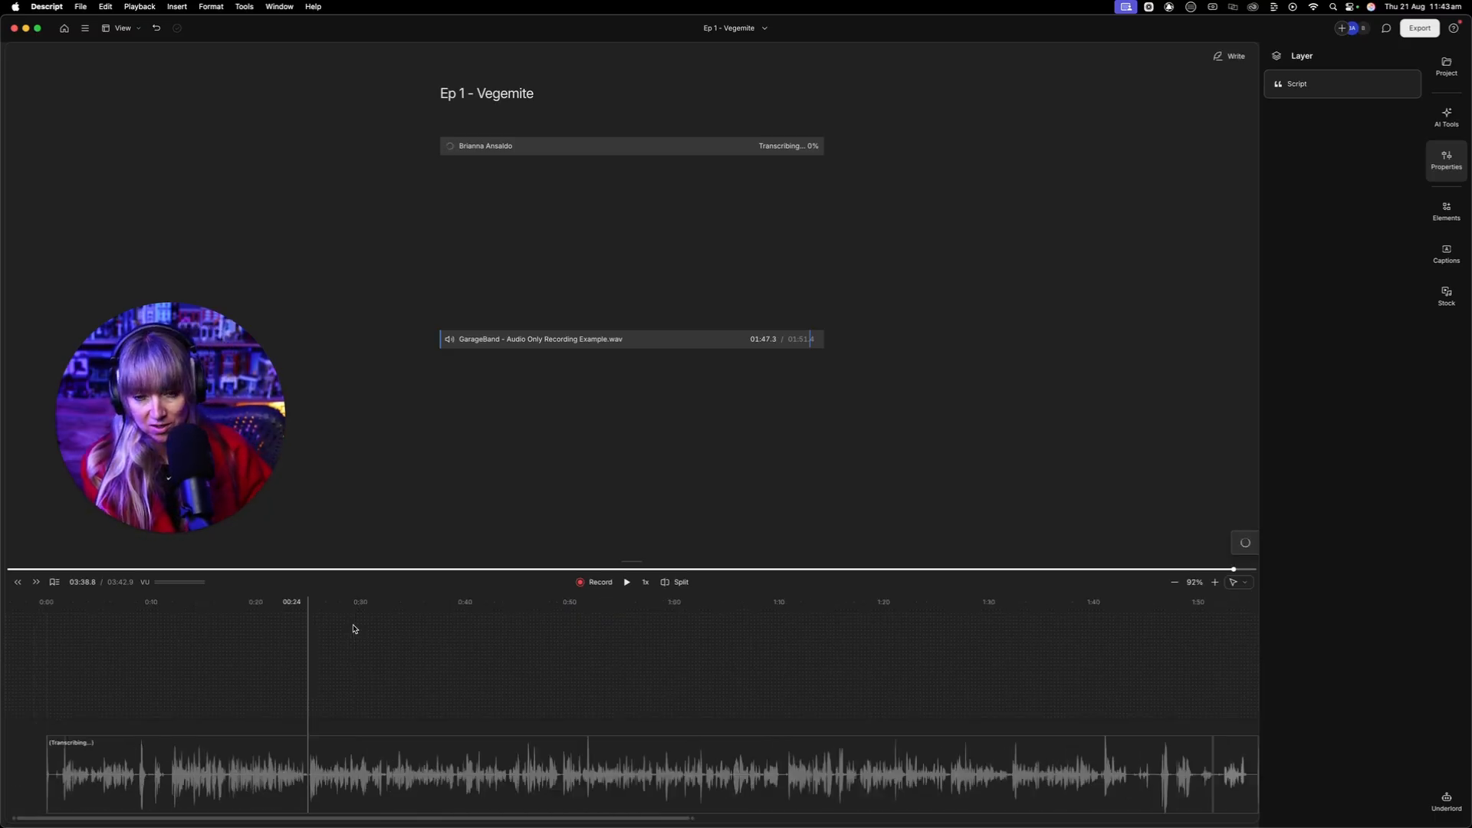
click(58, 658)
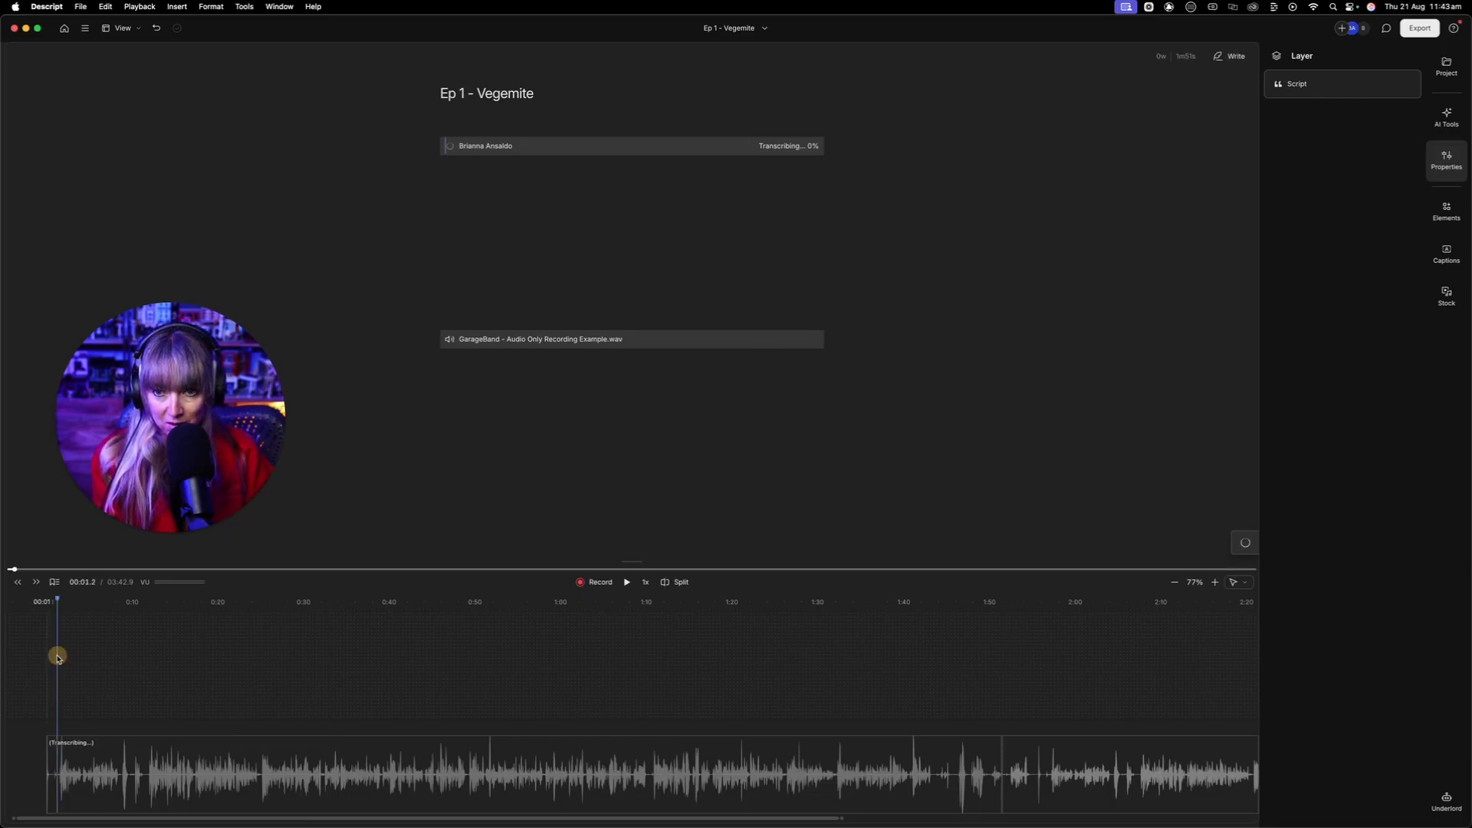
click(146, 652)
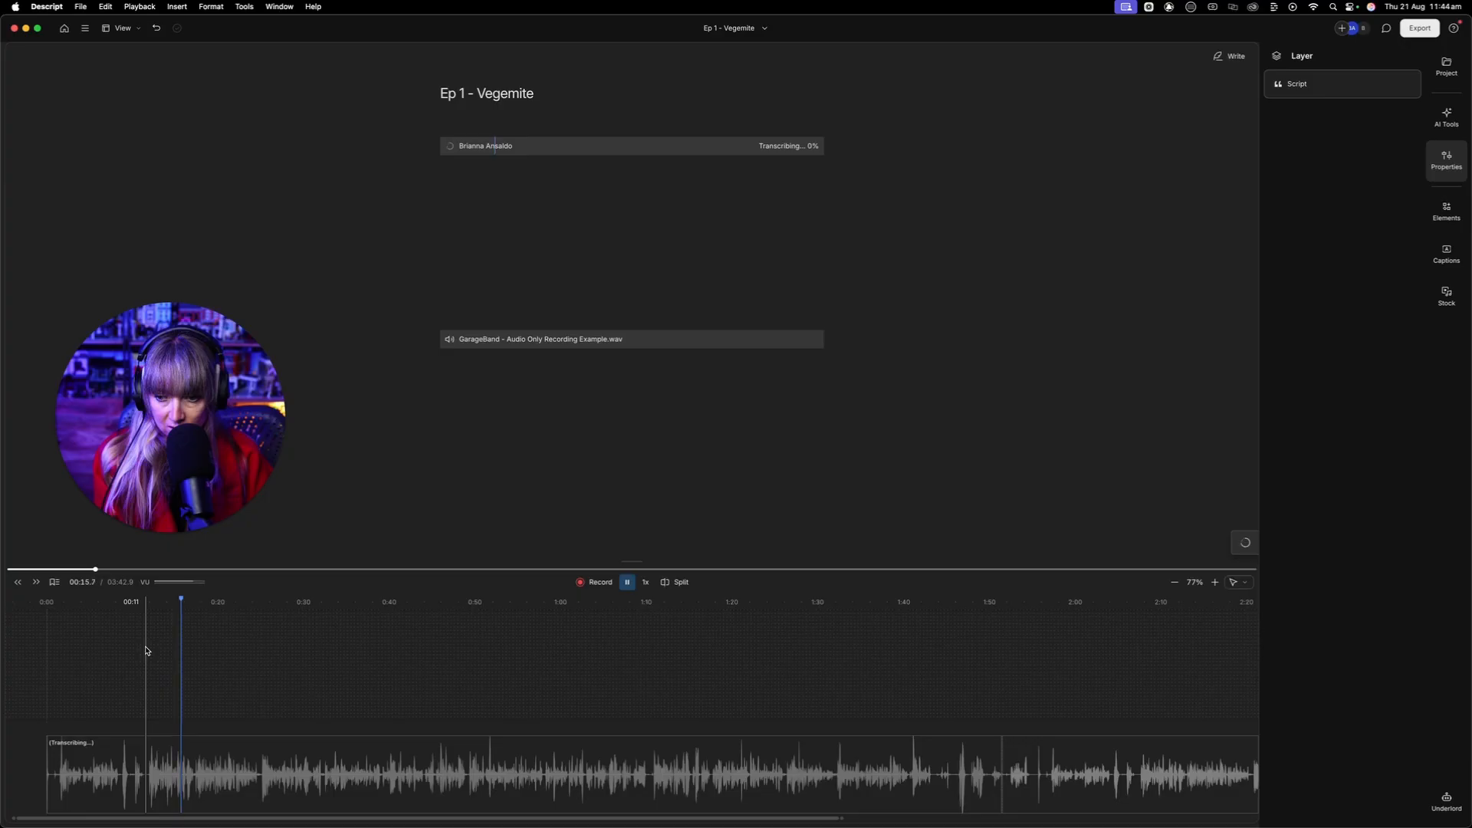
key(space)
Step: Split the first recording at about 0:11.6 and 0:17.3 to isolate the passage in between
click(146, 651)
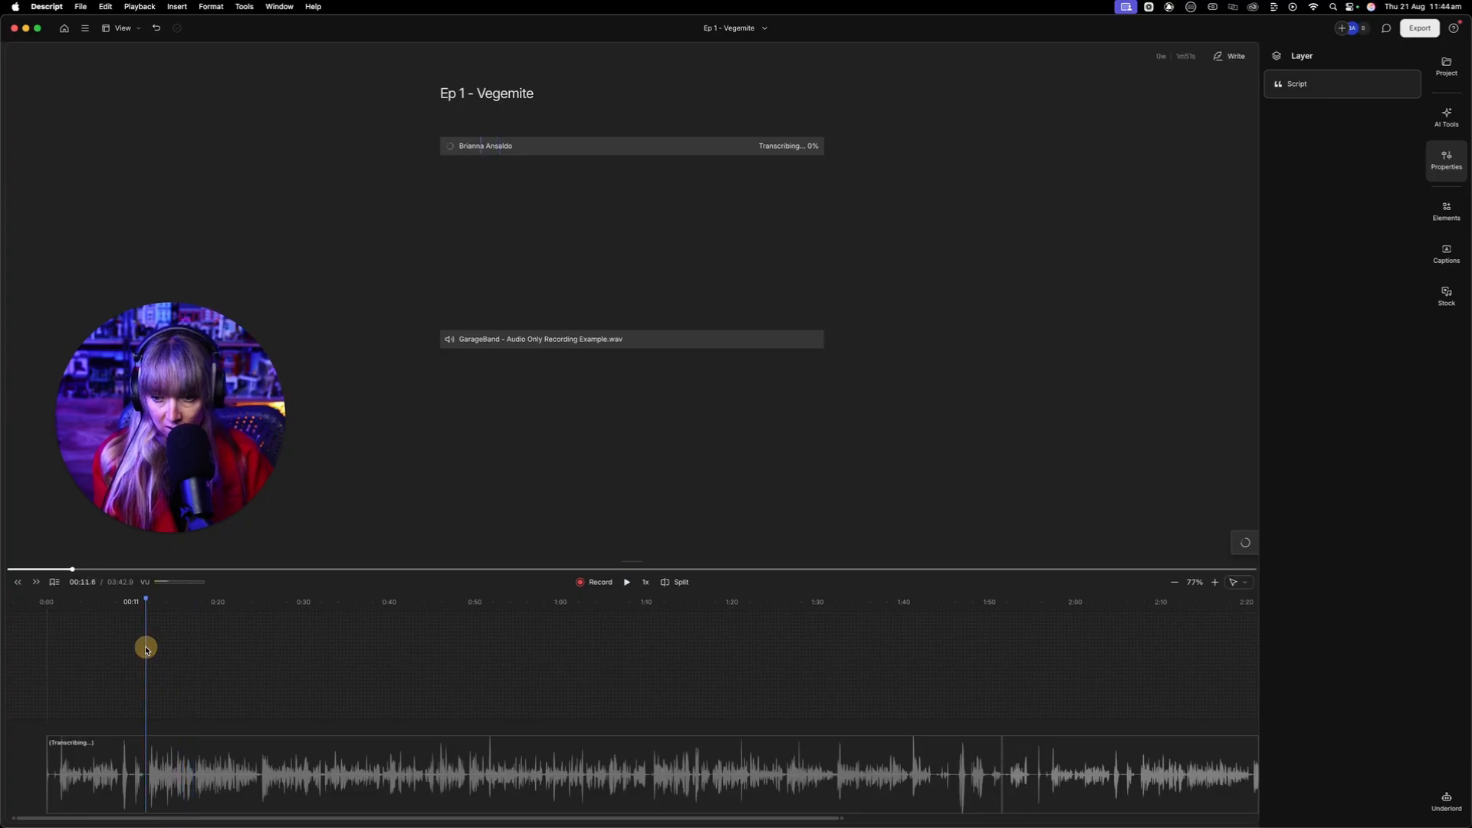
scroll(145, 650, up, 5)
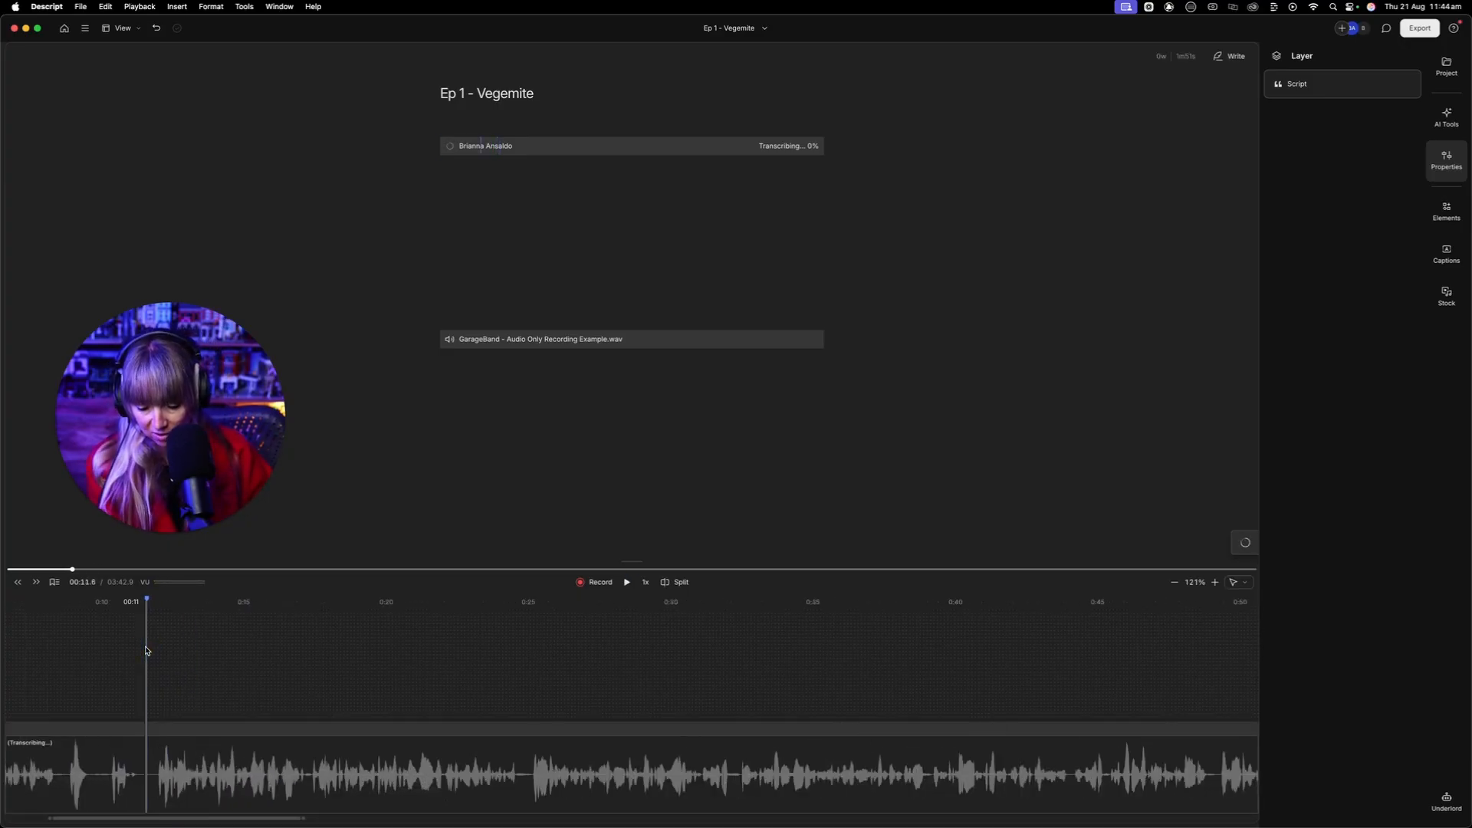
key(s)
click(313, 653)
key(space)
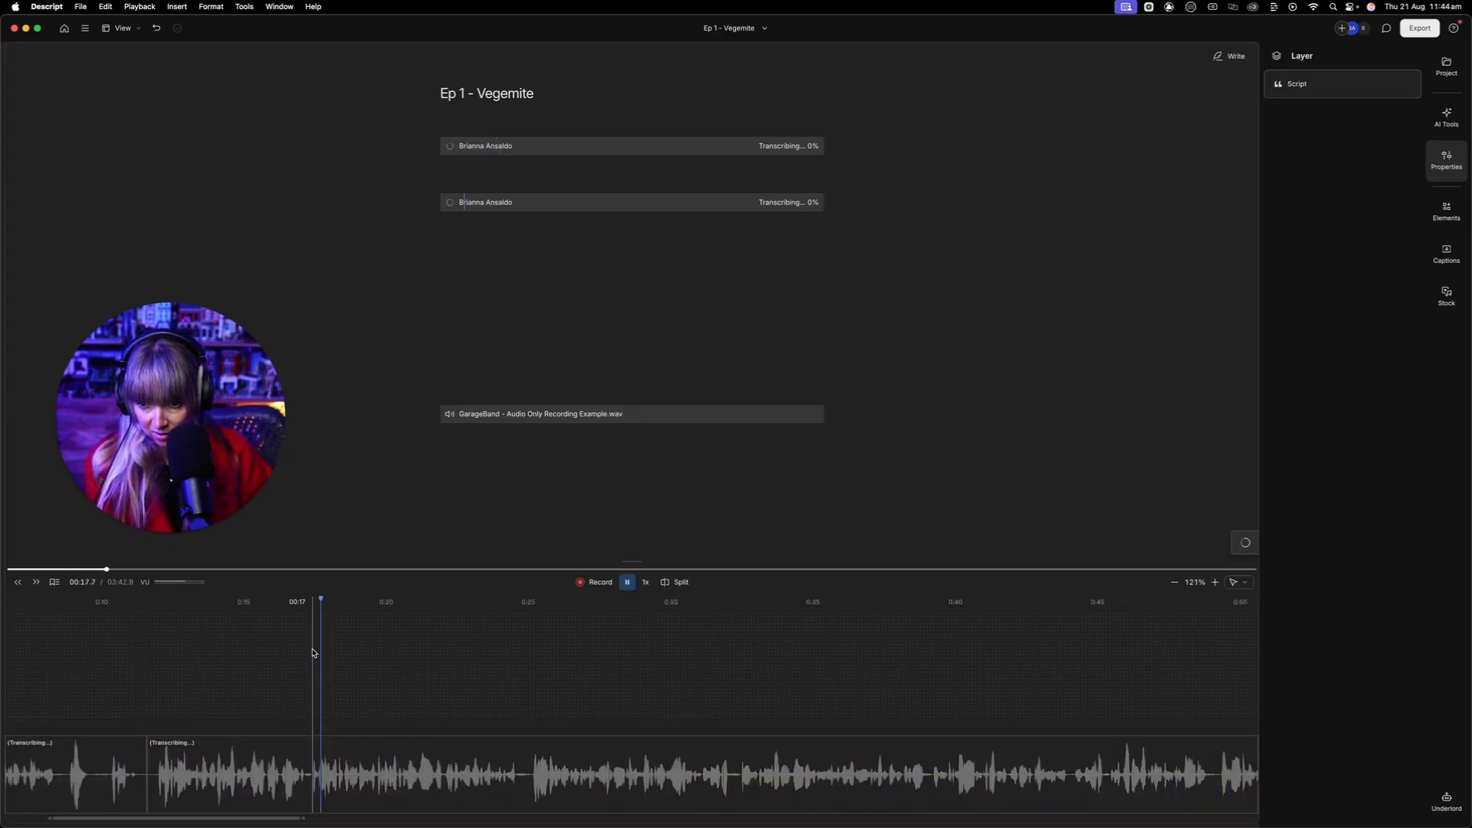
key(space)
click(313, 646)
key(s)
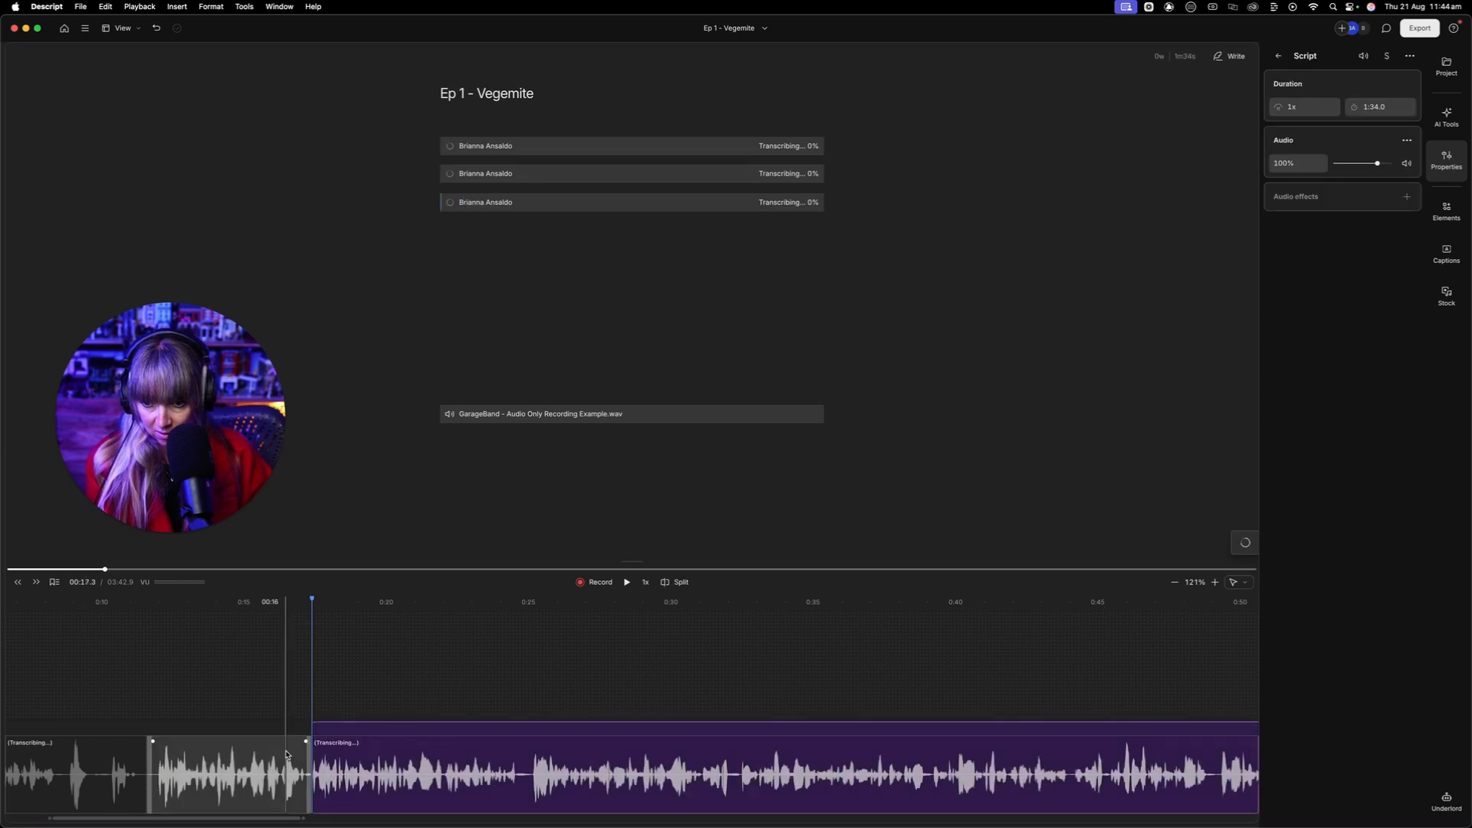
click(351, 778)
scroll(352, 778, down, 5)
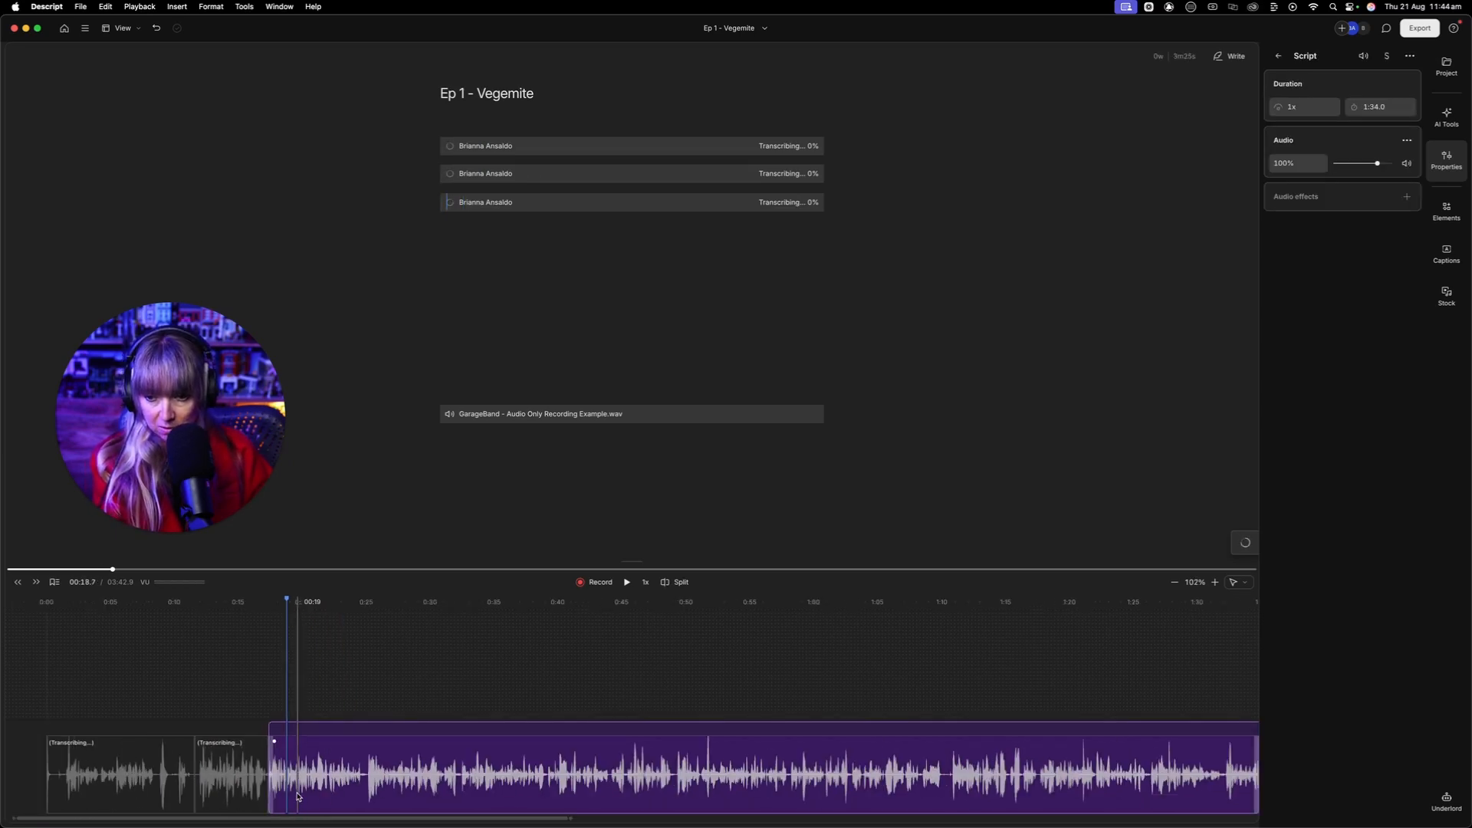
click(242, 777)
Step: Split the GarageBand clip at about 2:07.4 and 2:12.9 to isolate the matching passage
scroll(242, 777, down, 4)
scroll(383, 781, right, 5)
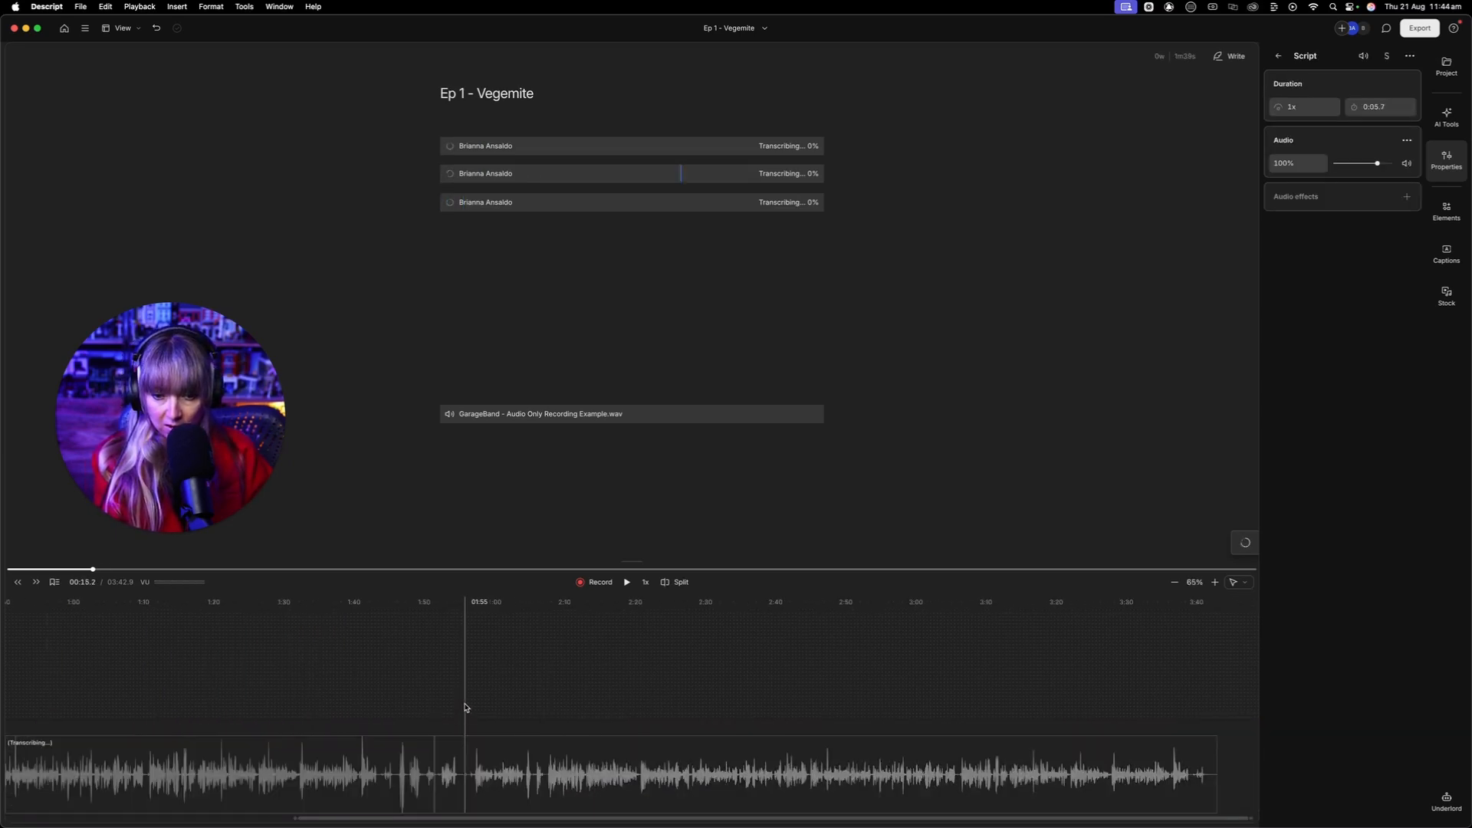
click(504, 698)
scroll(503, 699, up, 4)
click(584, 683)
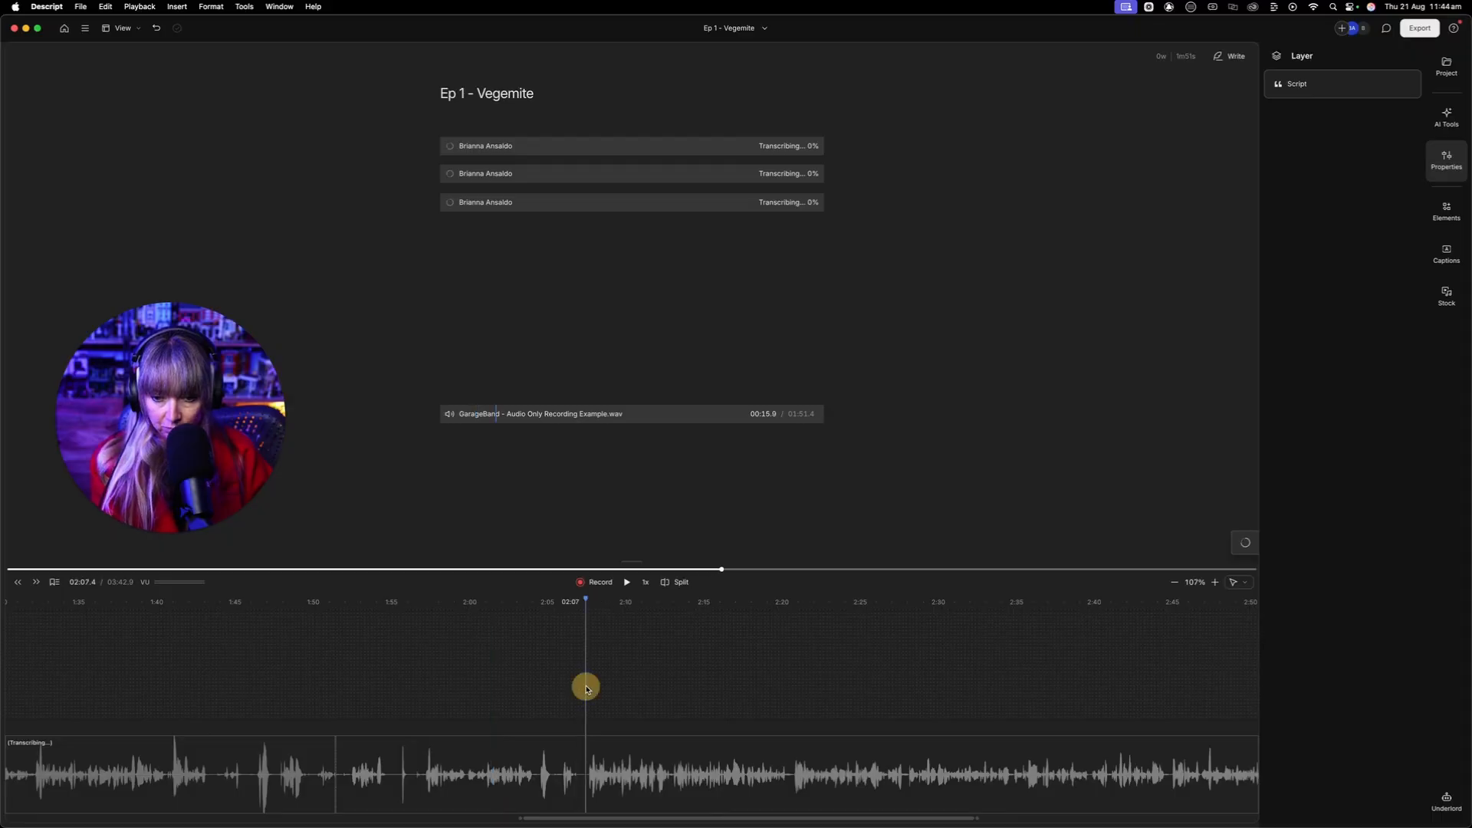
key(space)
click(586, 690)
key(s)
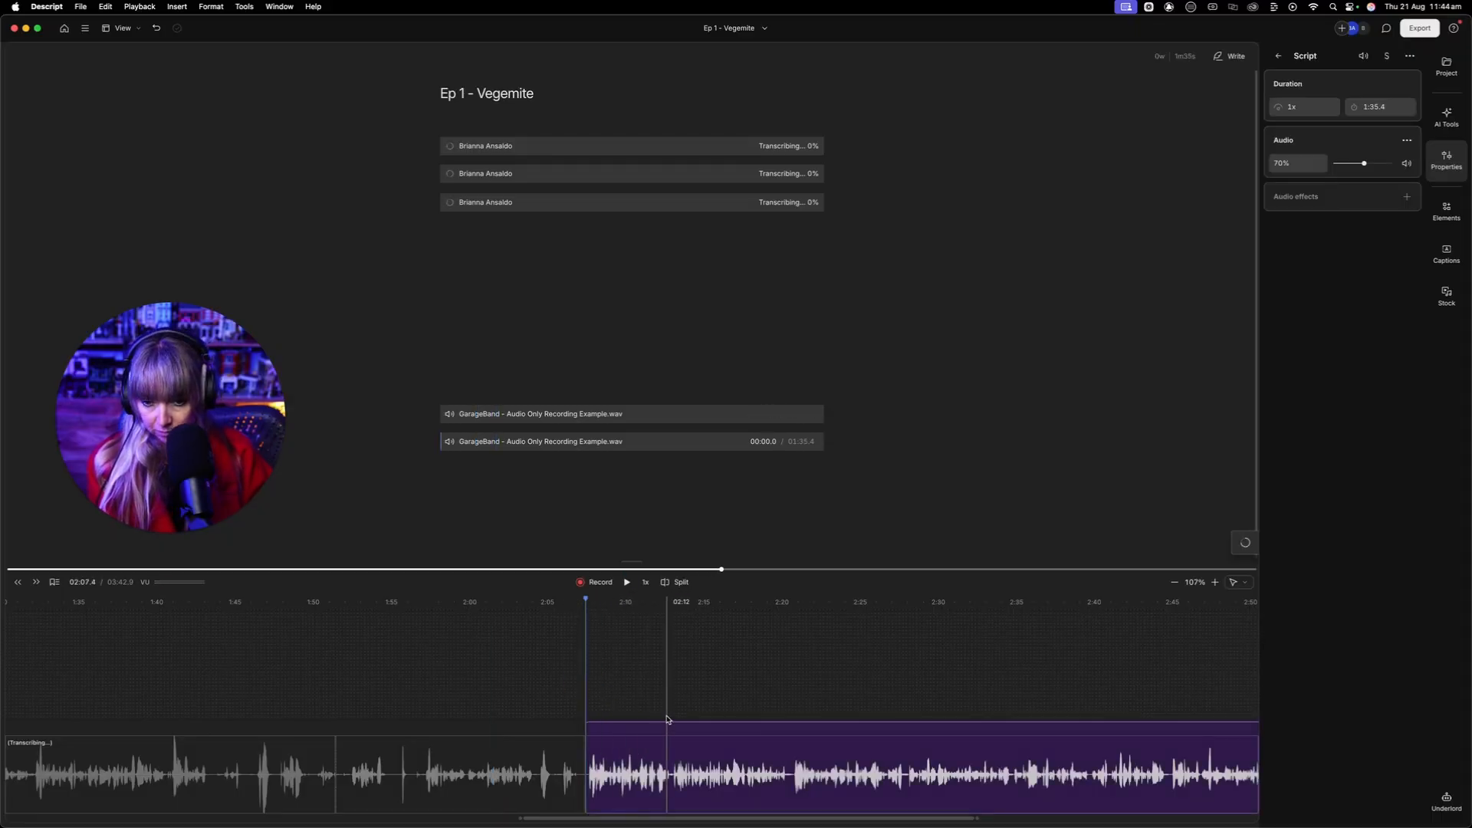
click(674, 698)
key(space)
key(s)
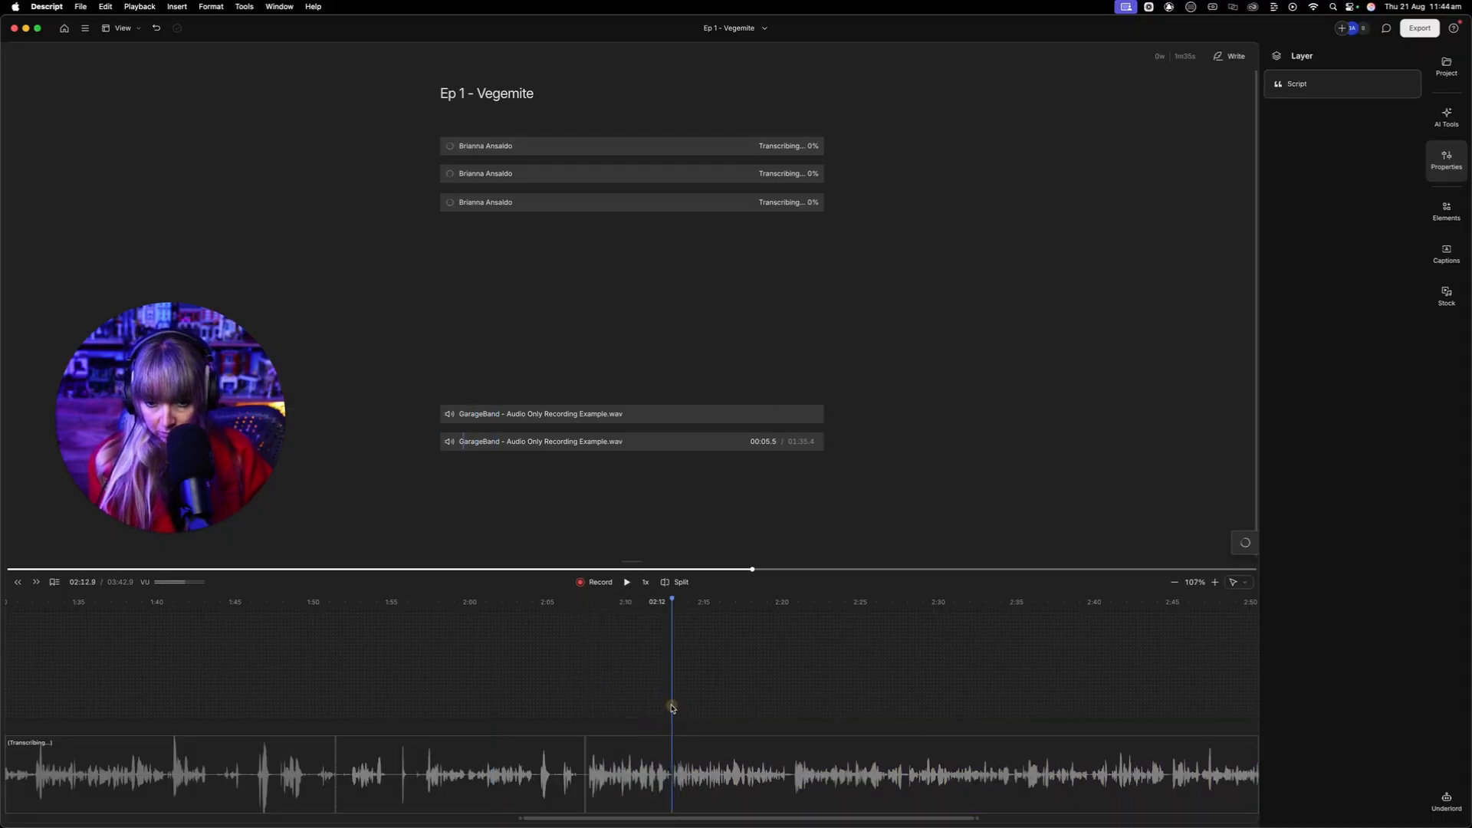
Step: Cut the isolated GarageBand passage and paste it into the script track at about 0:17.3, right after the first recording's isolated passage
click(631, 790)
key(BackSpace)
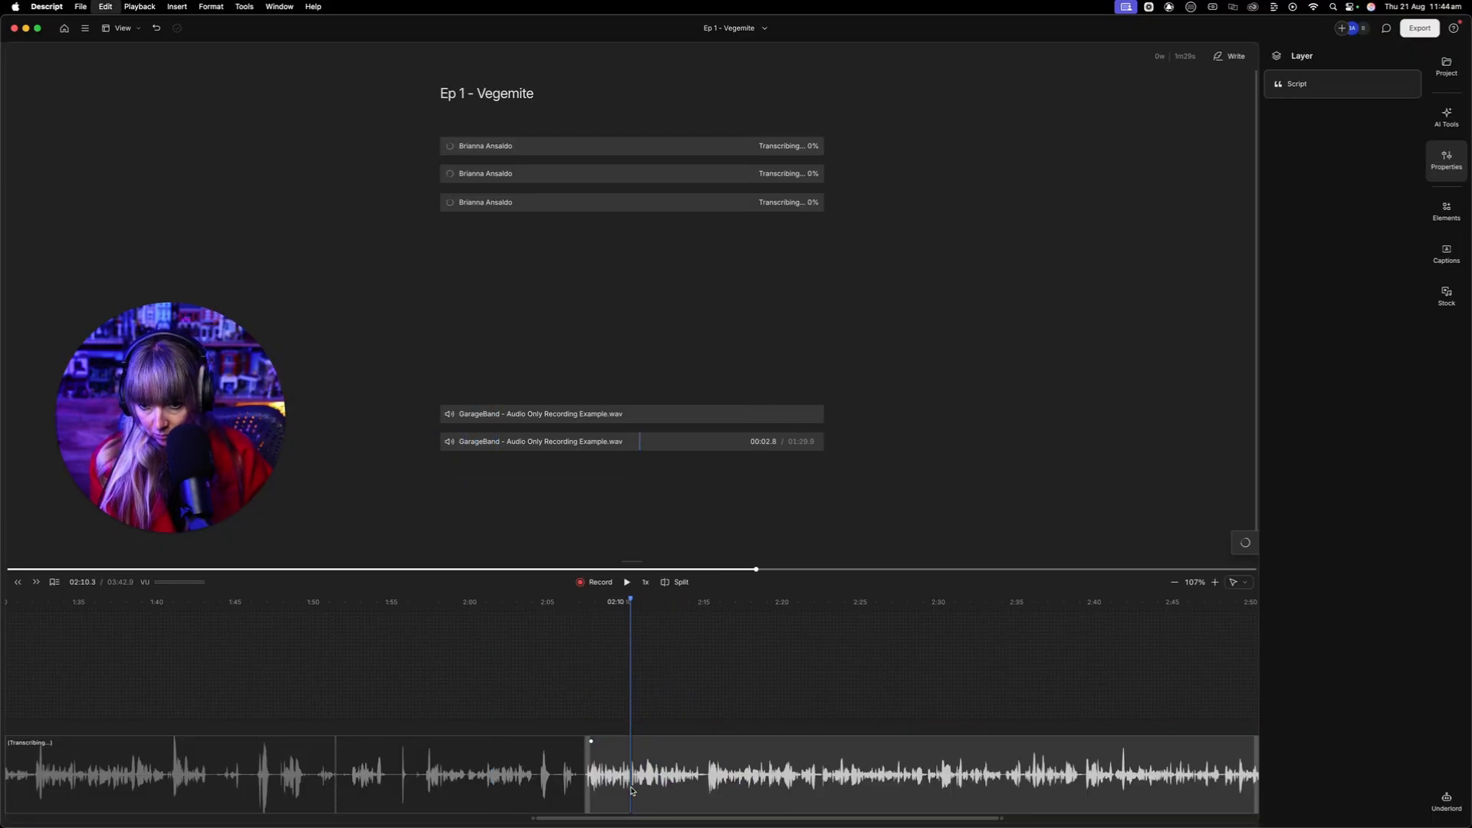
scroll(631, 790, down, 3)
scroll(378, 775, left, 10)
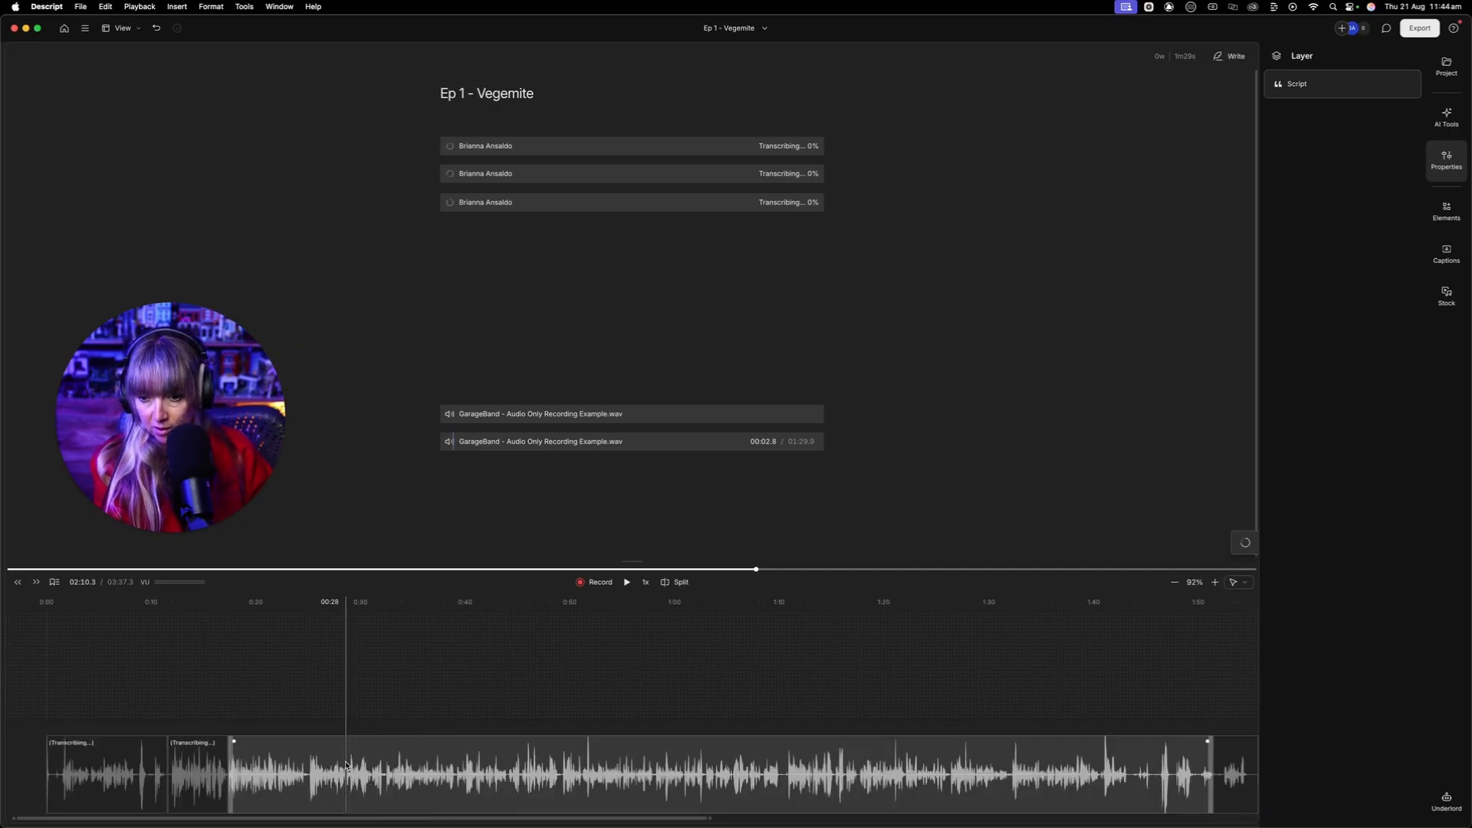
click(227, 662)
scroll(228, 662, up, 5)
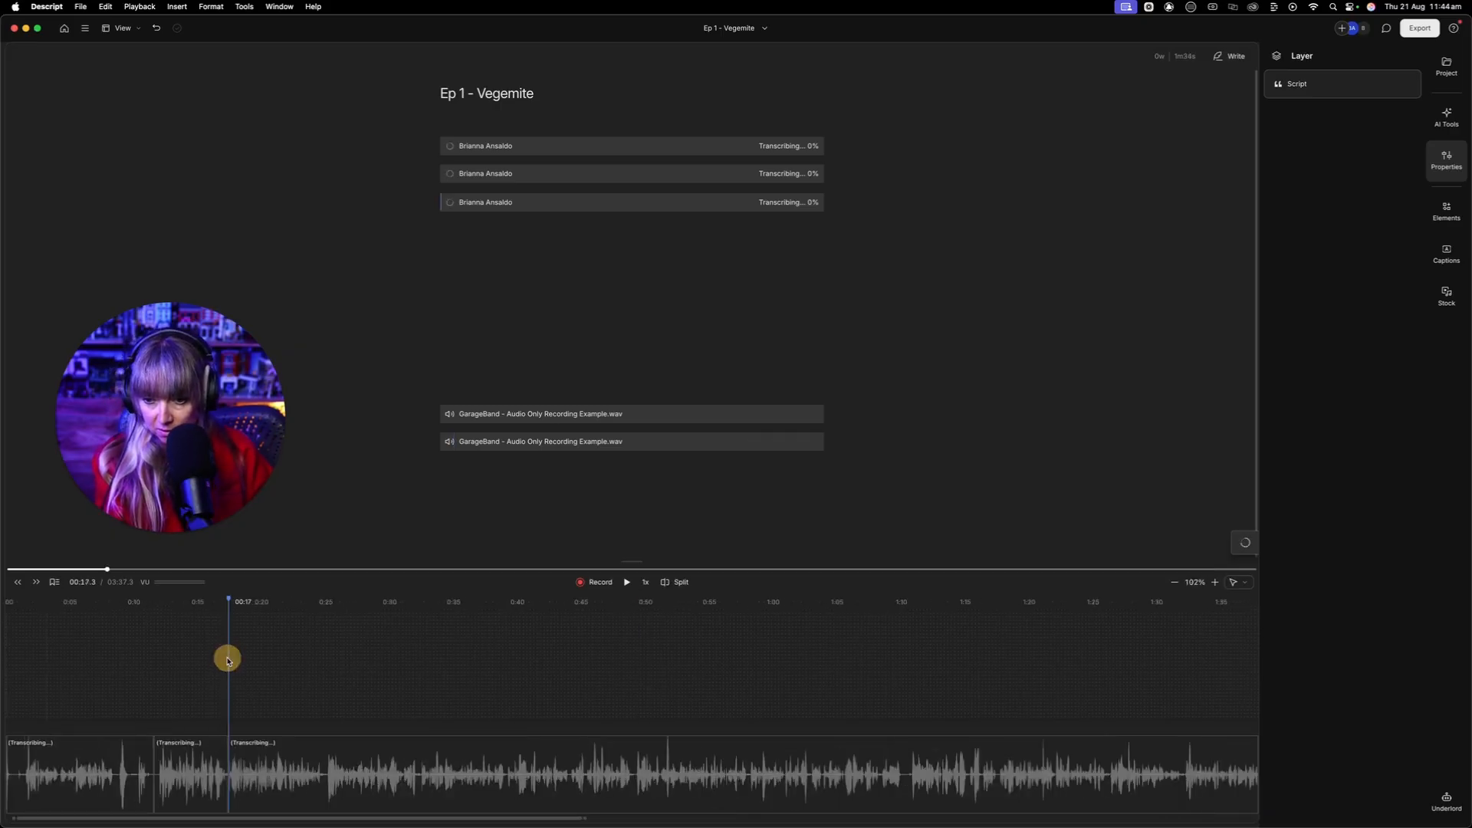
key(super+v)
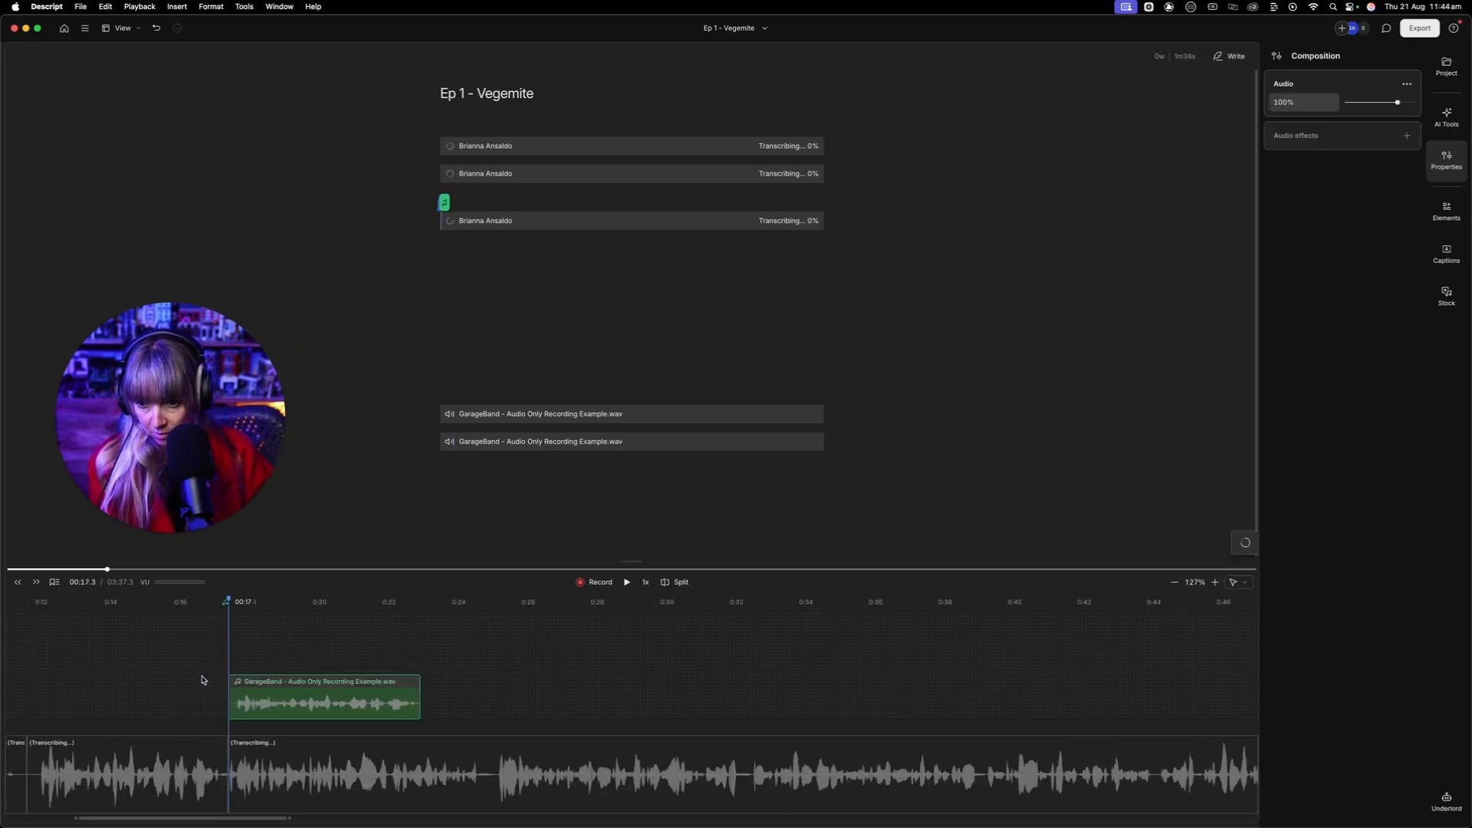
drag(272, 701, 289, 788)
Step: Play the two adjoining passages twice from just before 0:12 to compare both recordings' sound
click(49, 674)
click(36, 668)
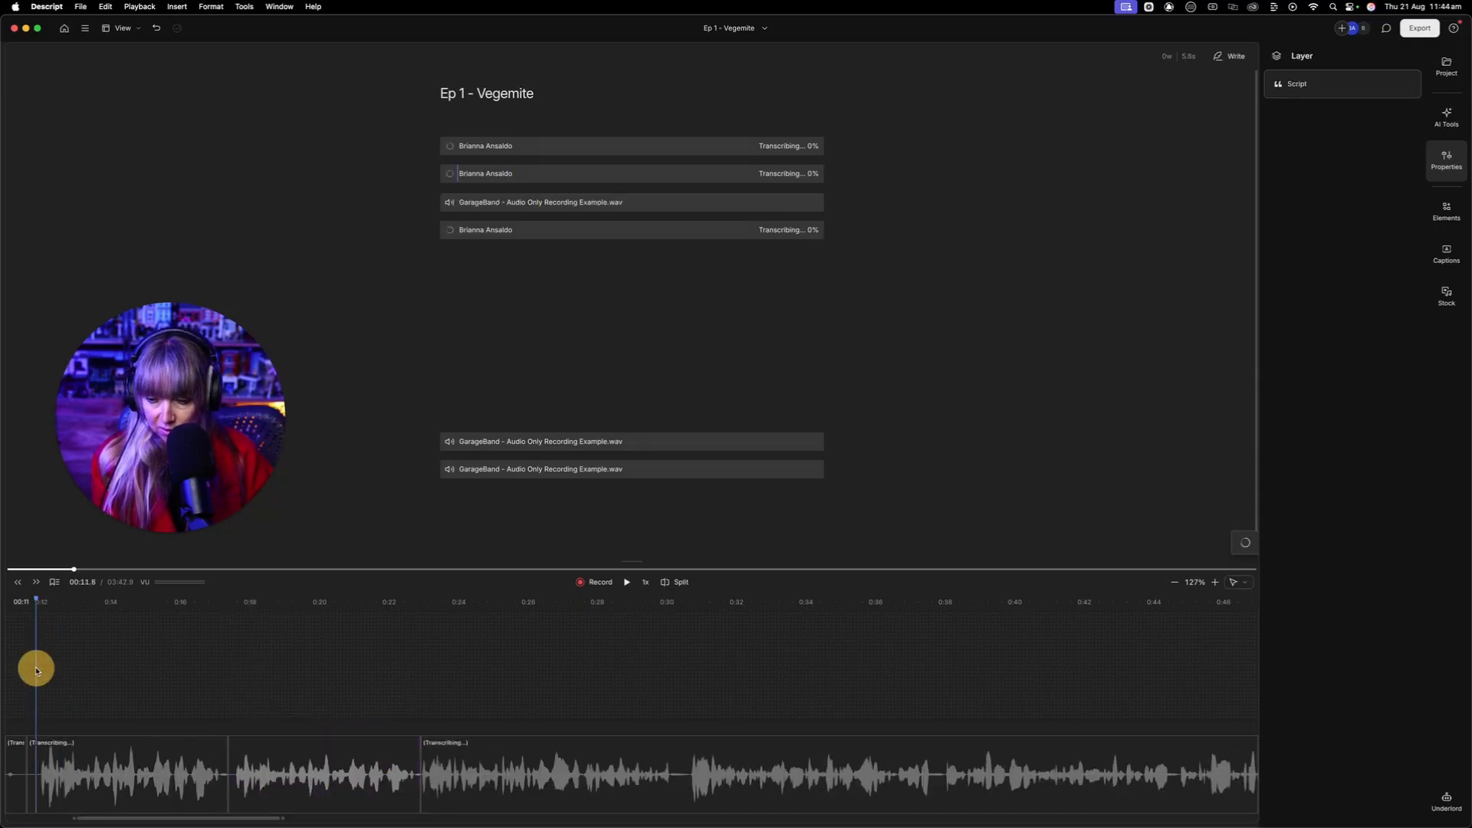
key(space)
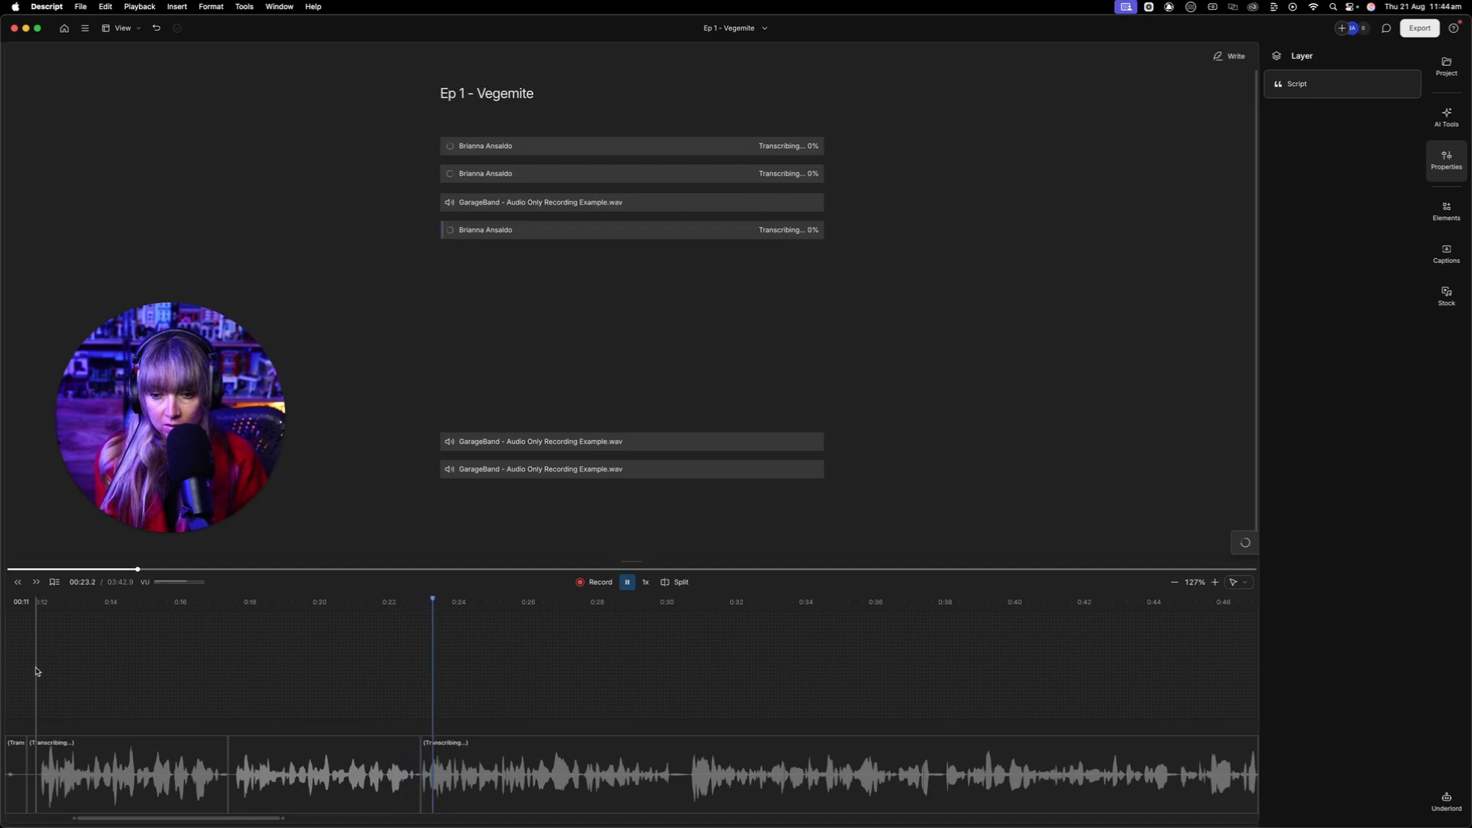
click(35, 661)
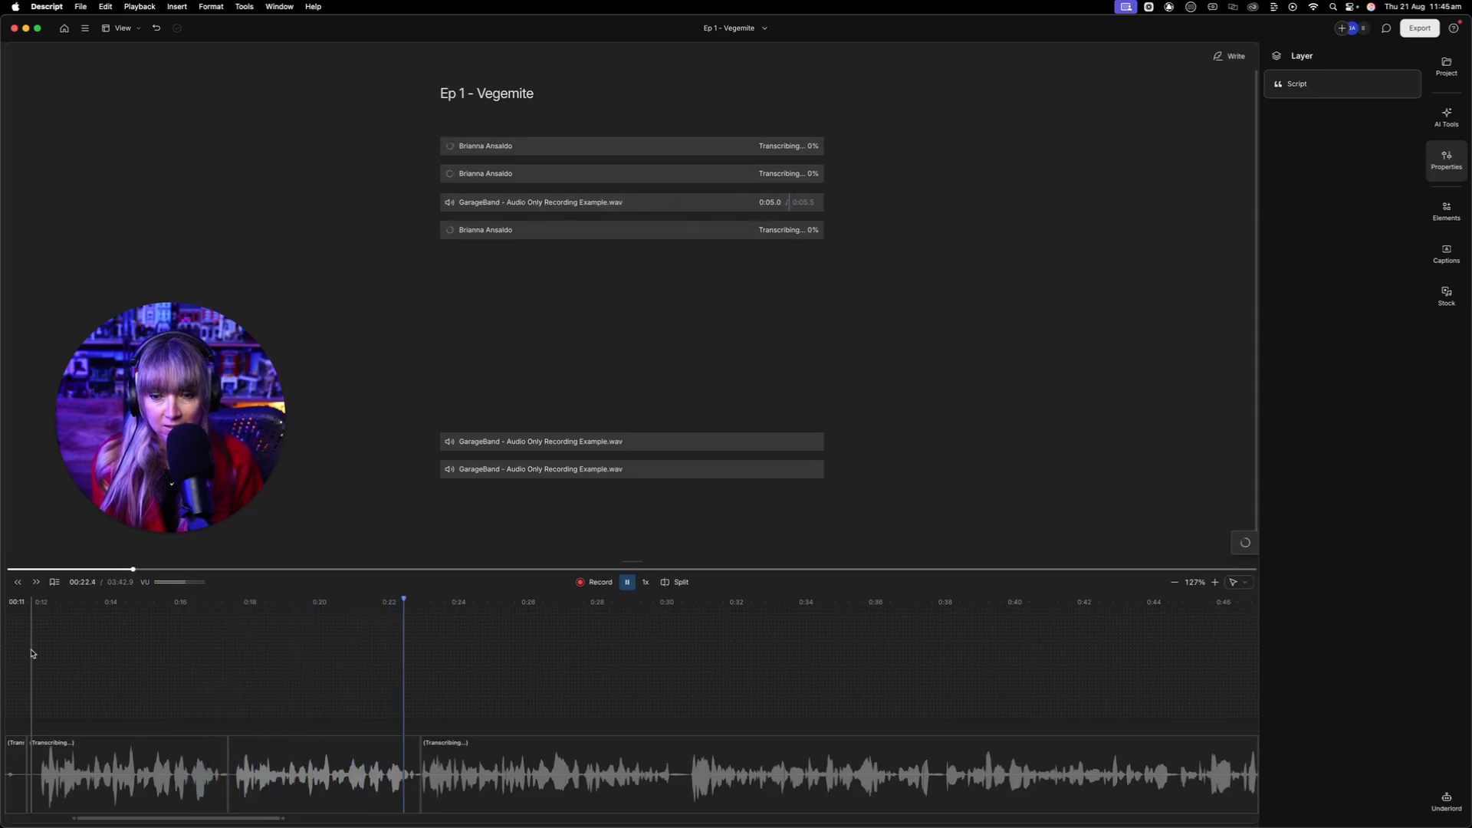
key(space)
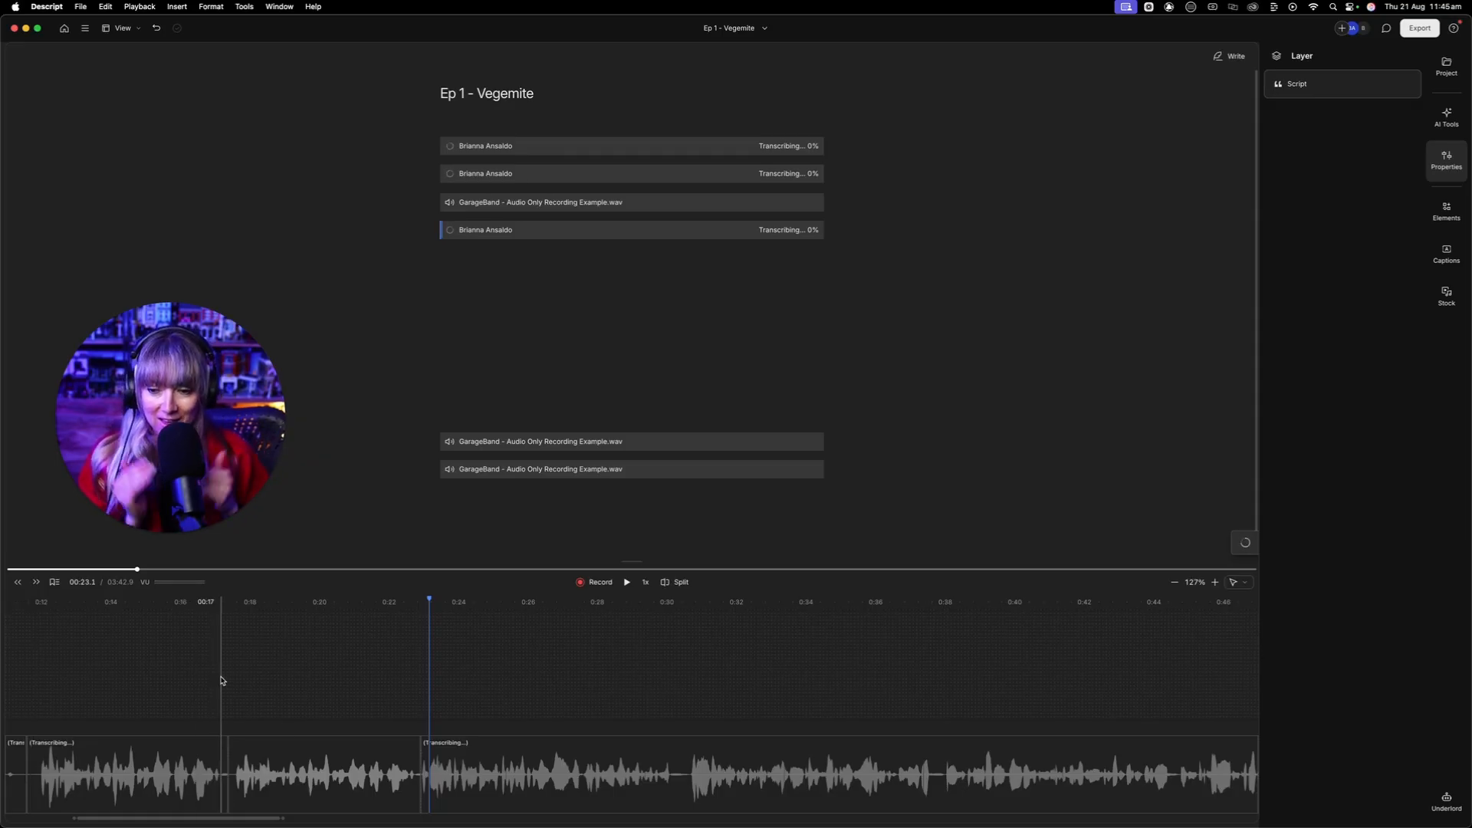
scroll(355, 674, left, 3)
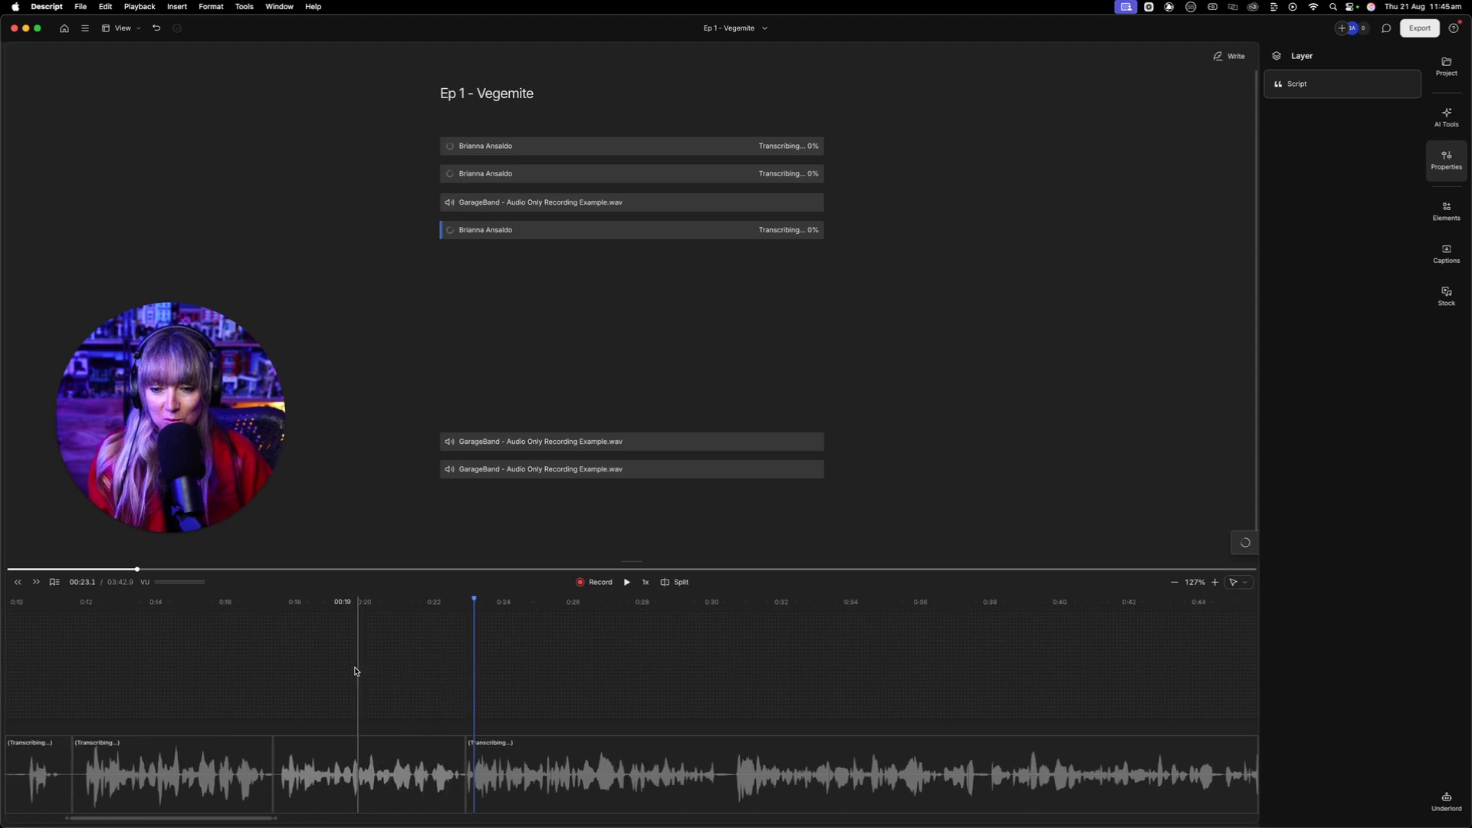
scroll(193, 661, left, 6)
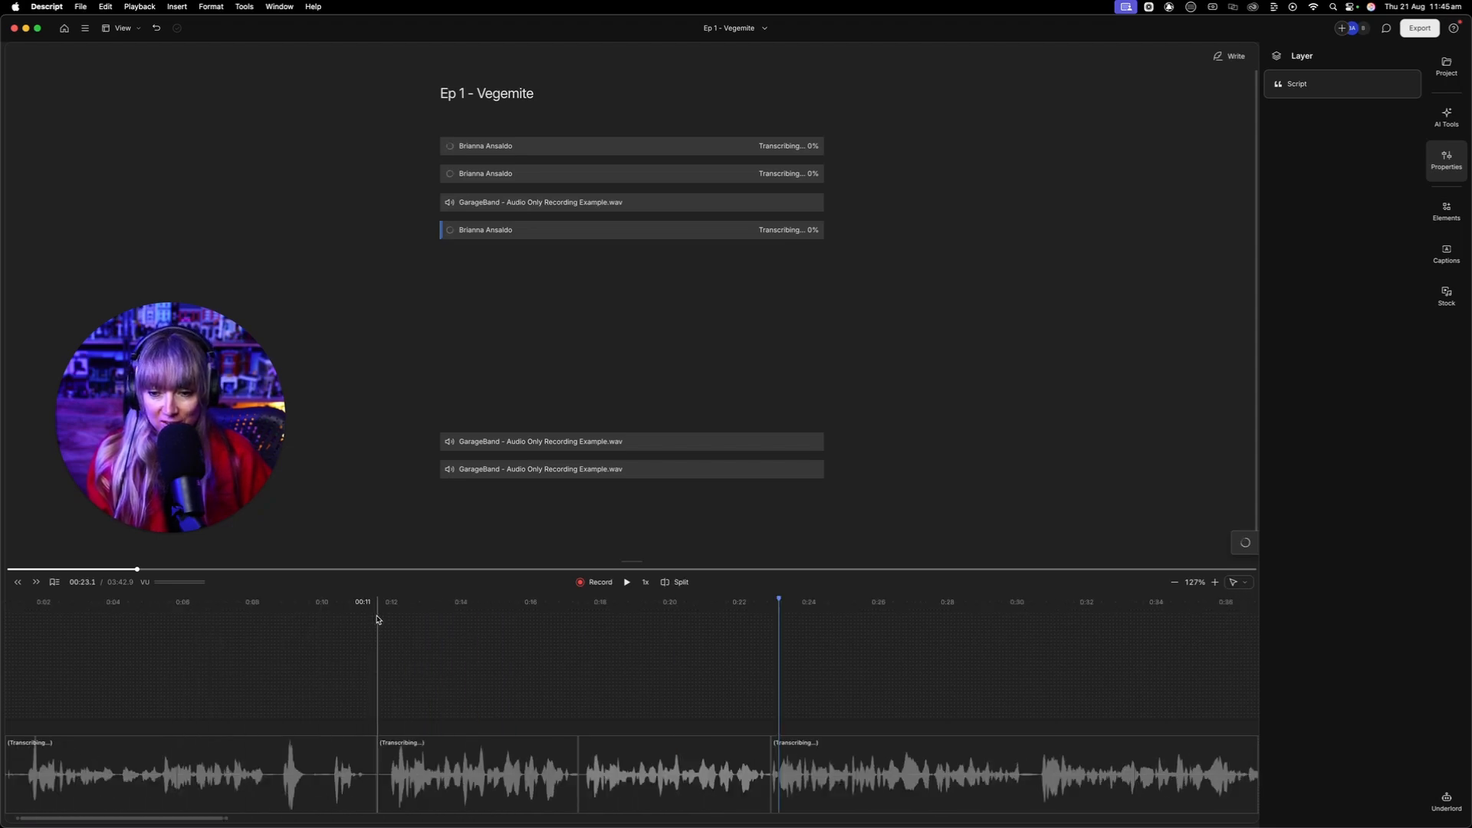
Step: Add an EQ audio effect to the first recording's isolated passage between about 0:11.6 and 0:17.3
click(411, 782)
click(412, 784)
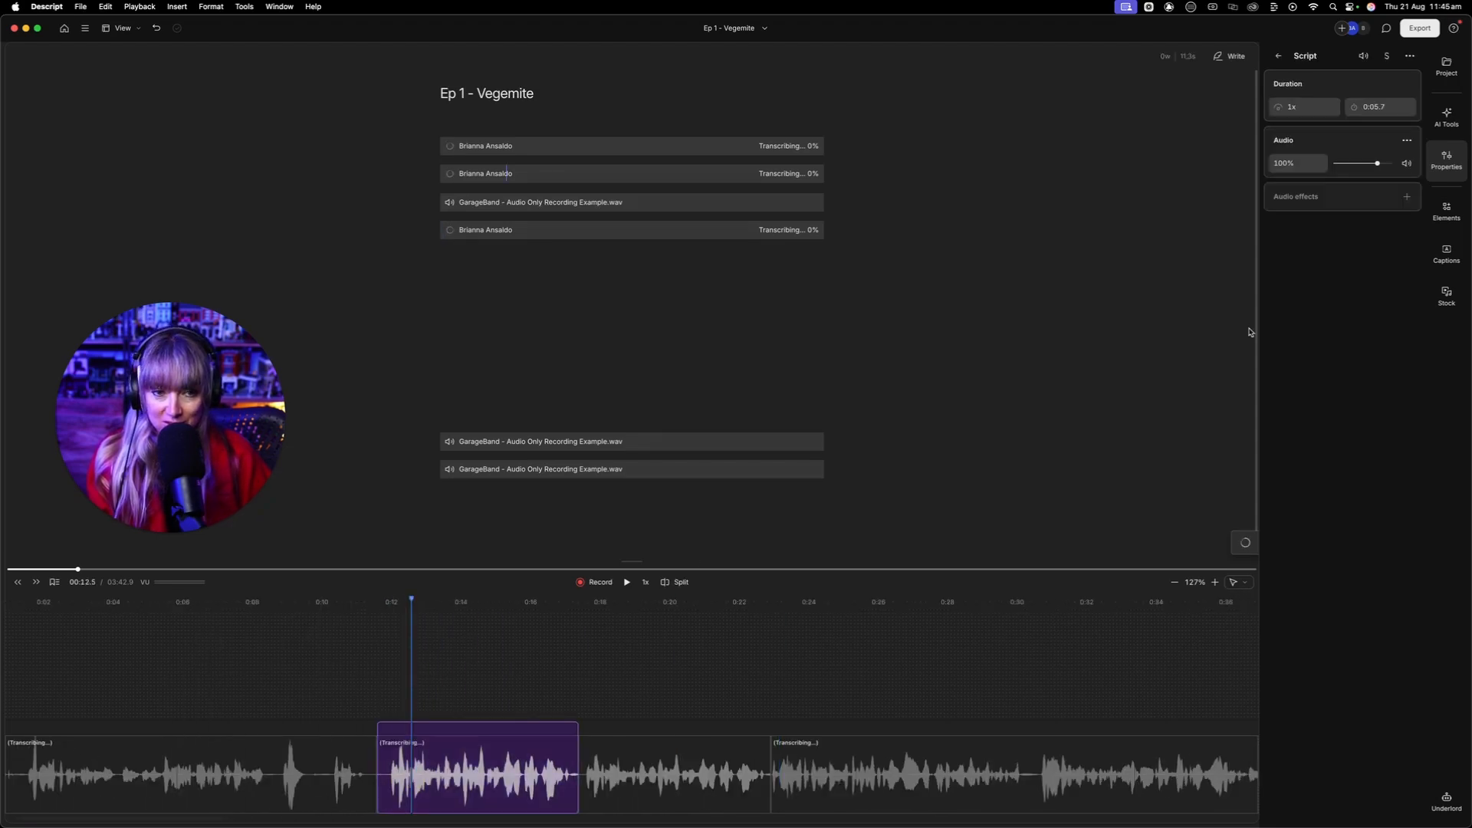
click(1399, 197)
mouse_move(1391, 265)
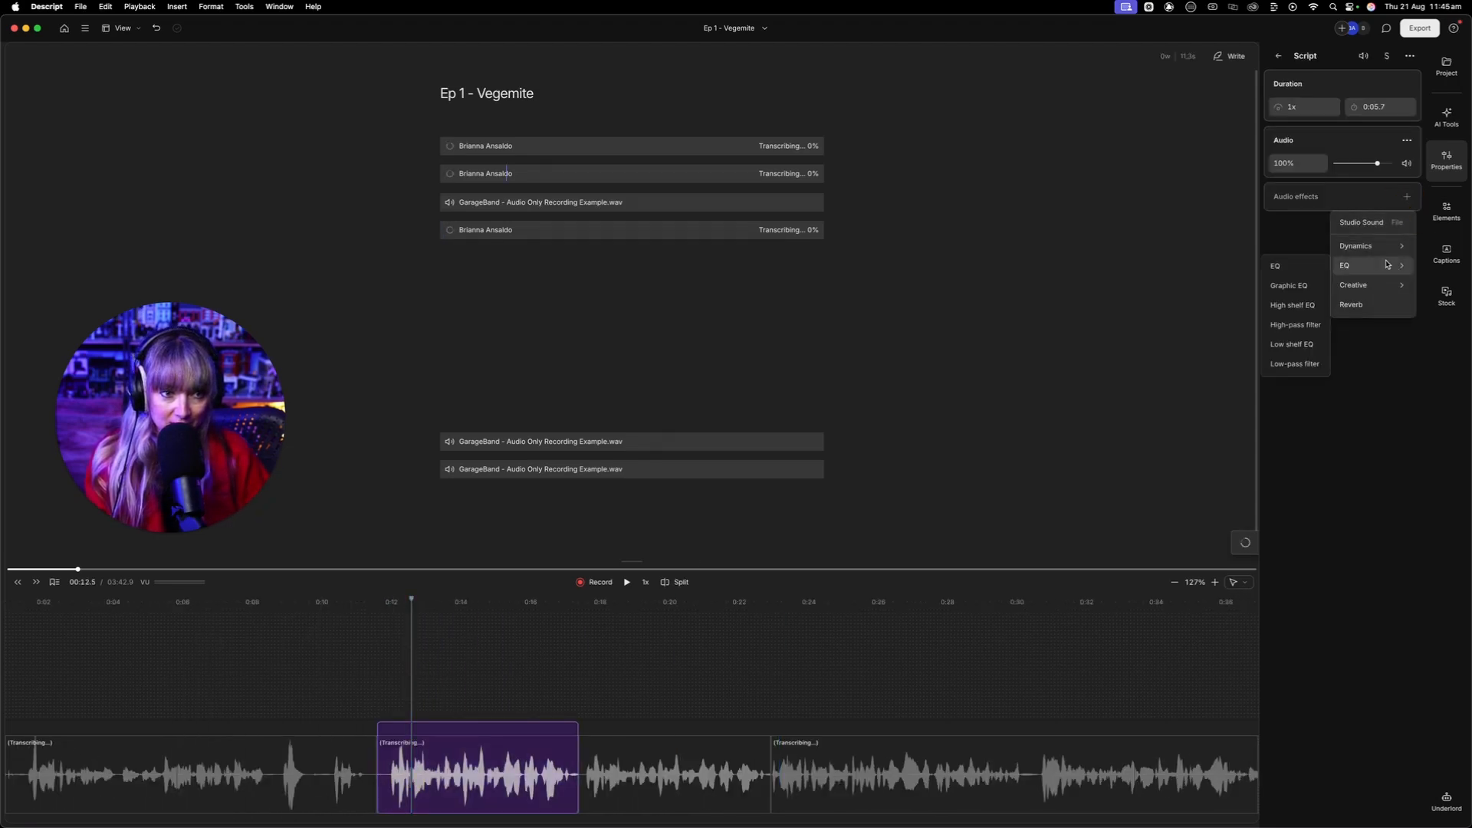
click(1301, 267)
Step: Sweep EQ band 4 with a 19 dB boost during playback, then cut it to about -7 dB at 2721 Hz
key(space)
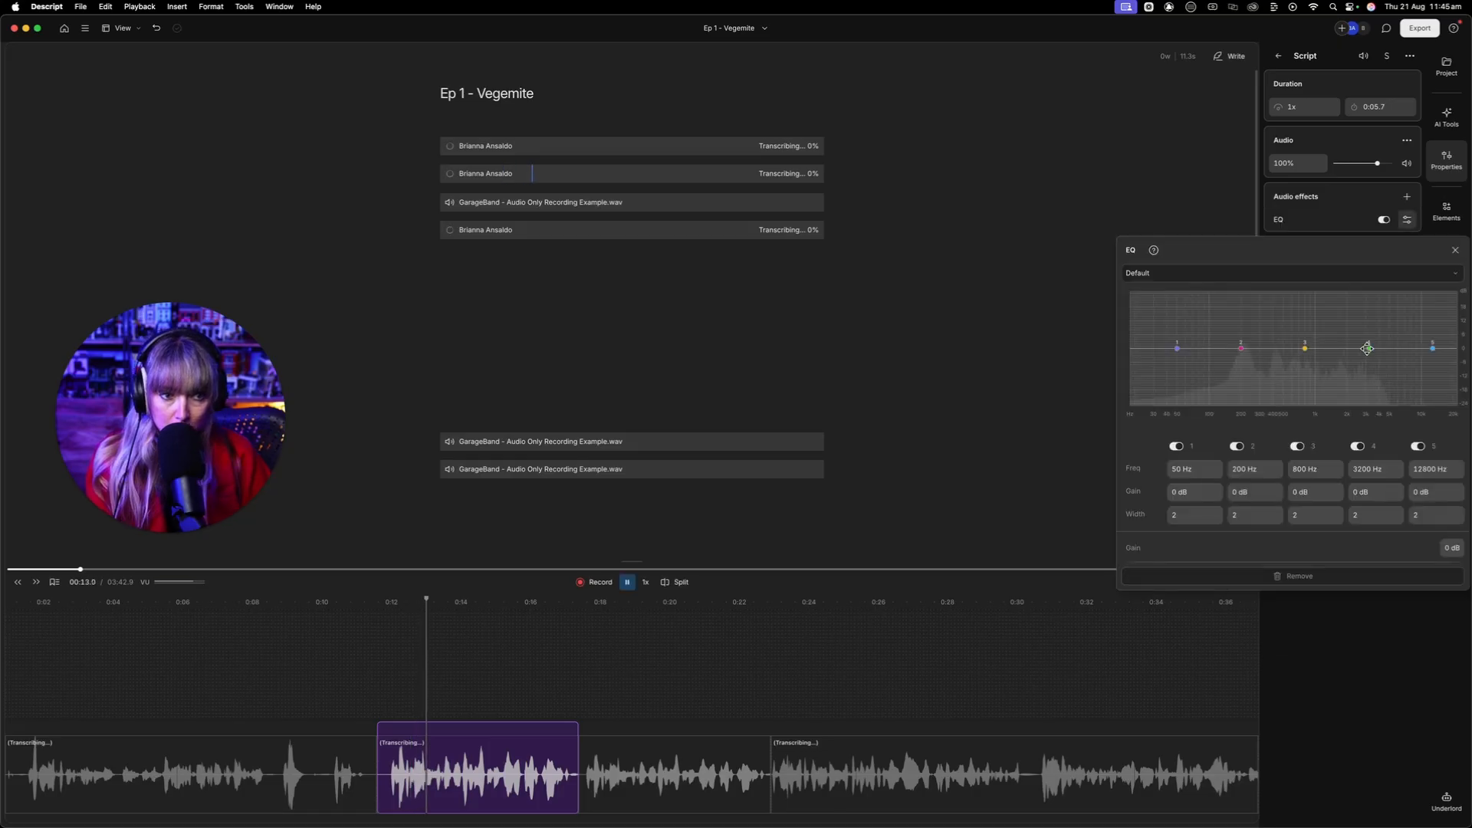
drag(1365, 348, 1360, 305)
key(space)
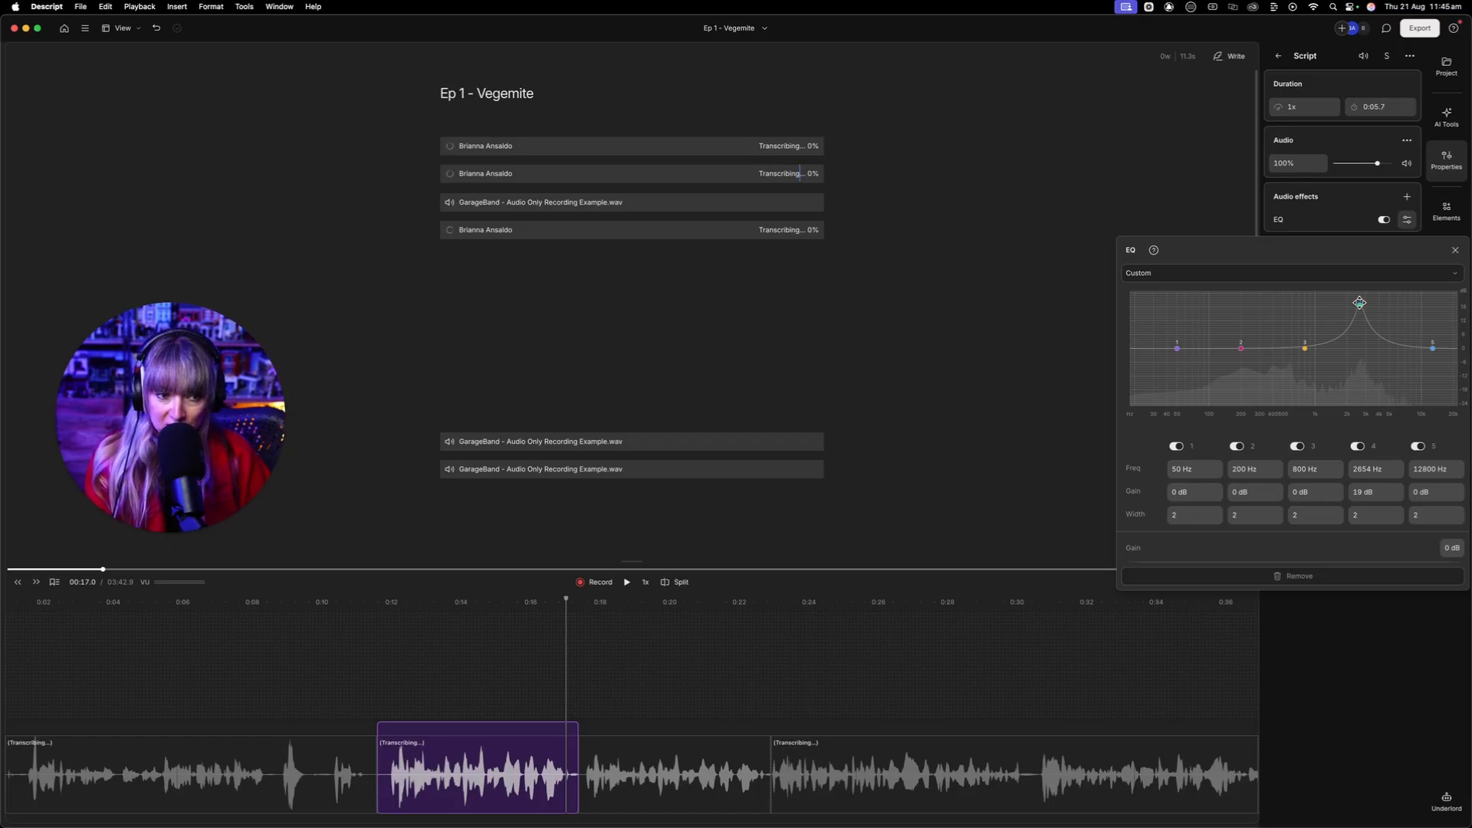
drag(1359, 306, 1360, 358)
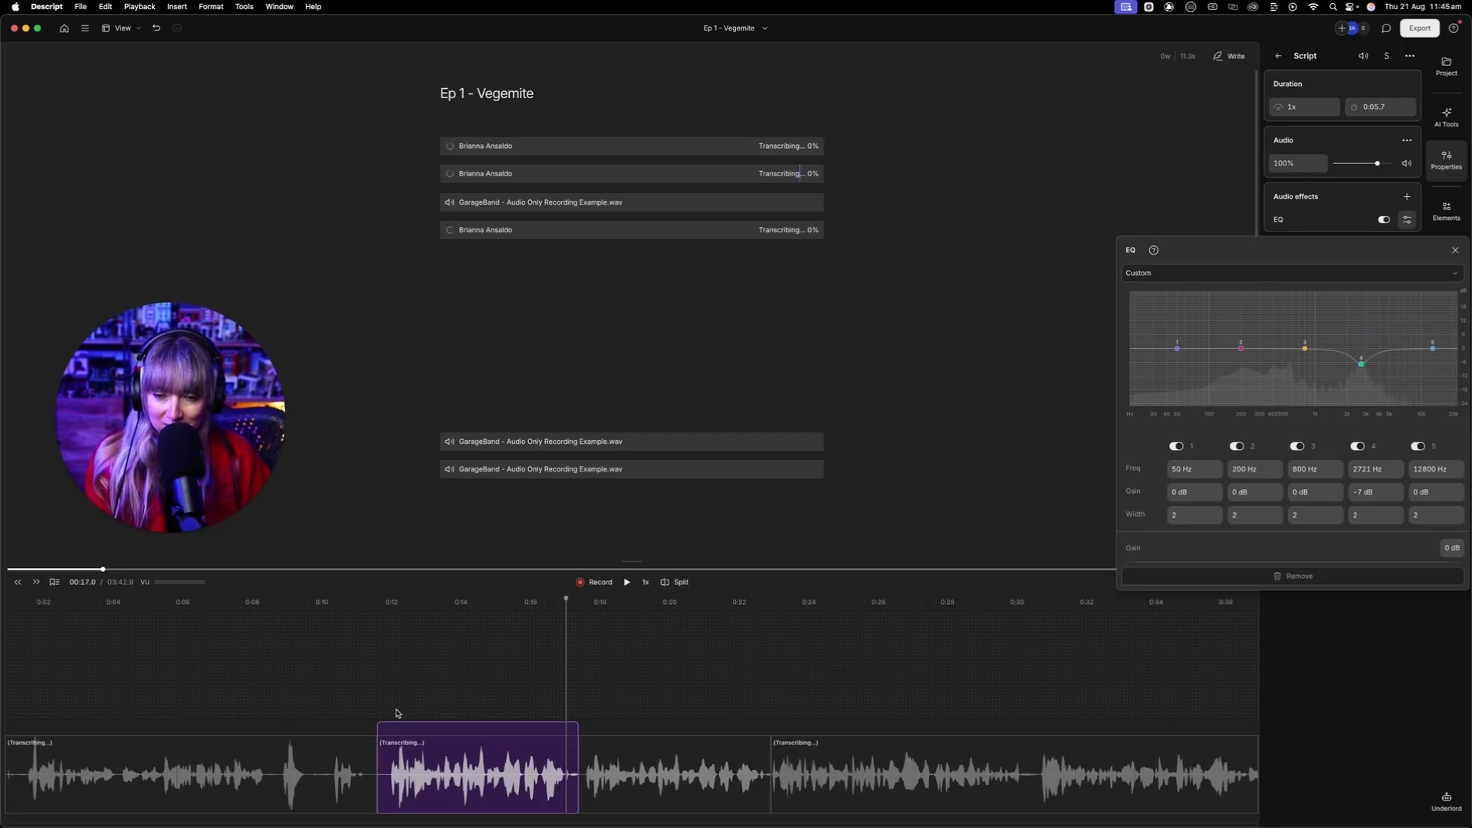
Step: Play the isolated passage repeatedly from about 0:12, with its EQ switched on and off, to compare the sound
click(381, 652)
key(space)
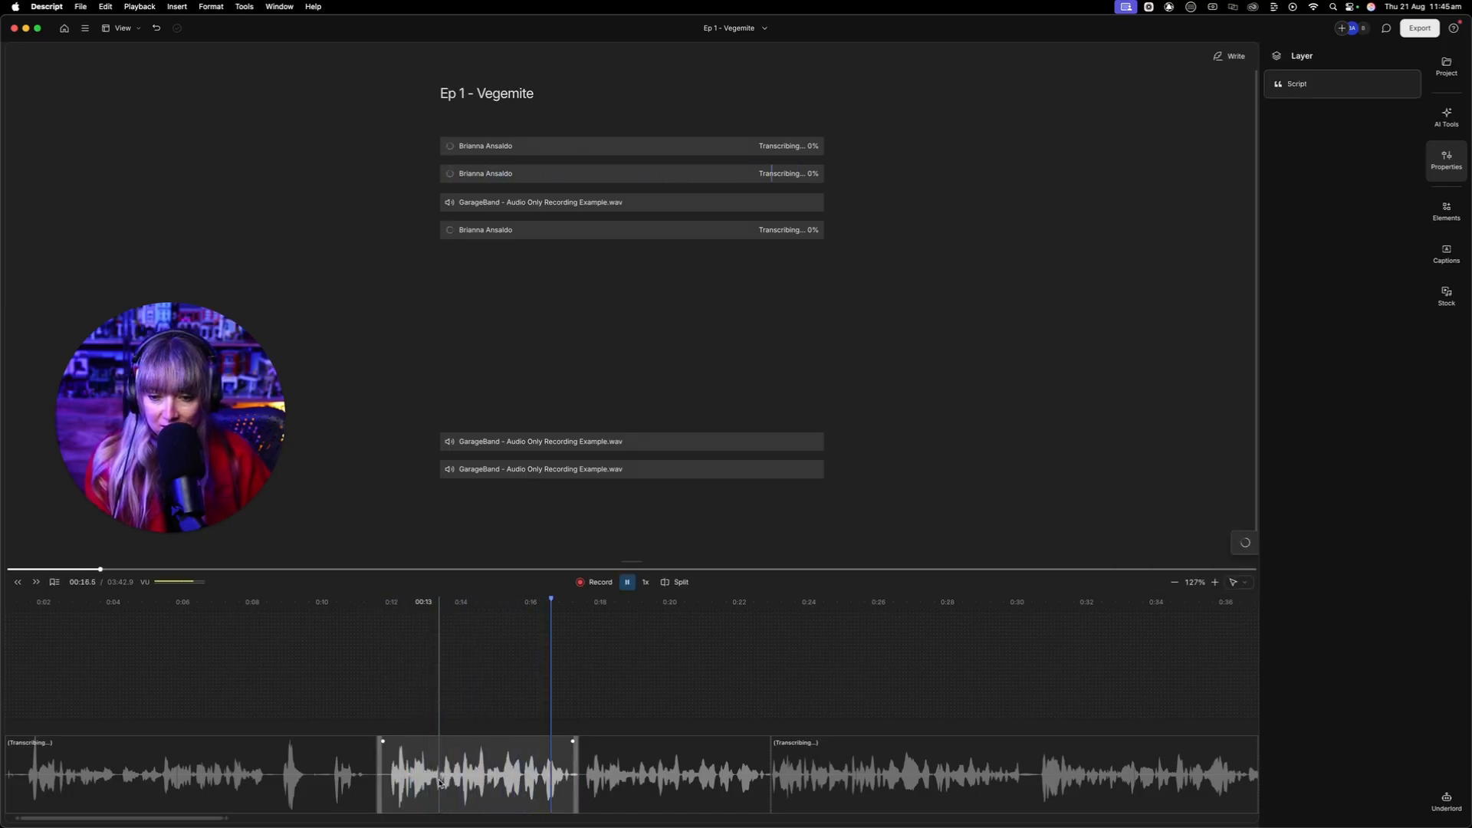
click(384, 686)
click(383, 766)
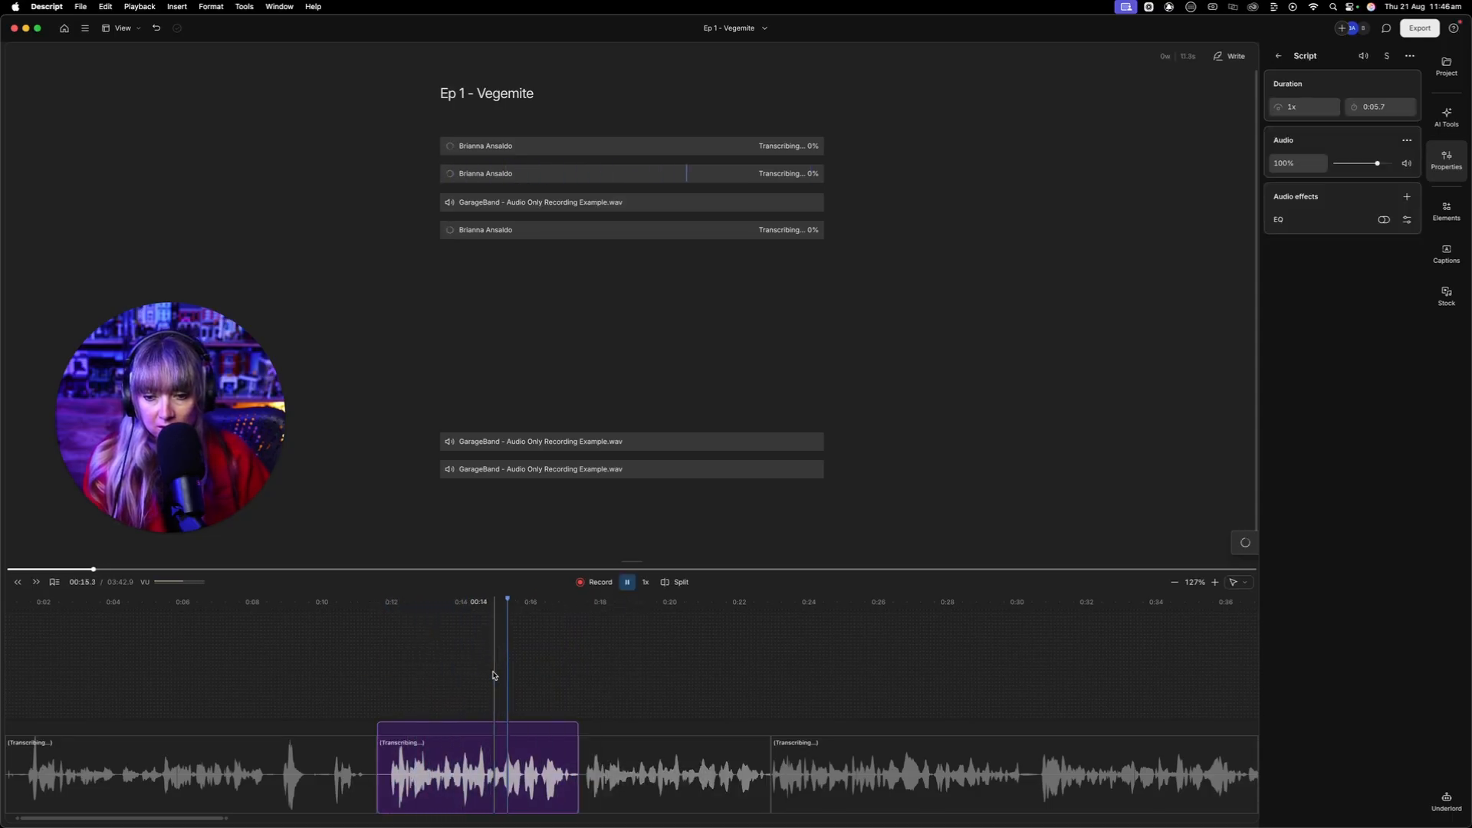
key(space)
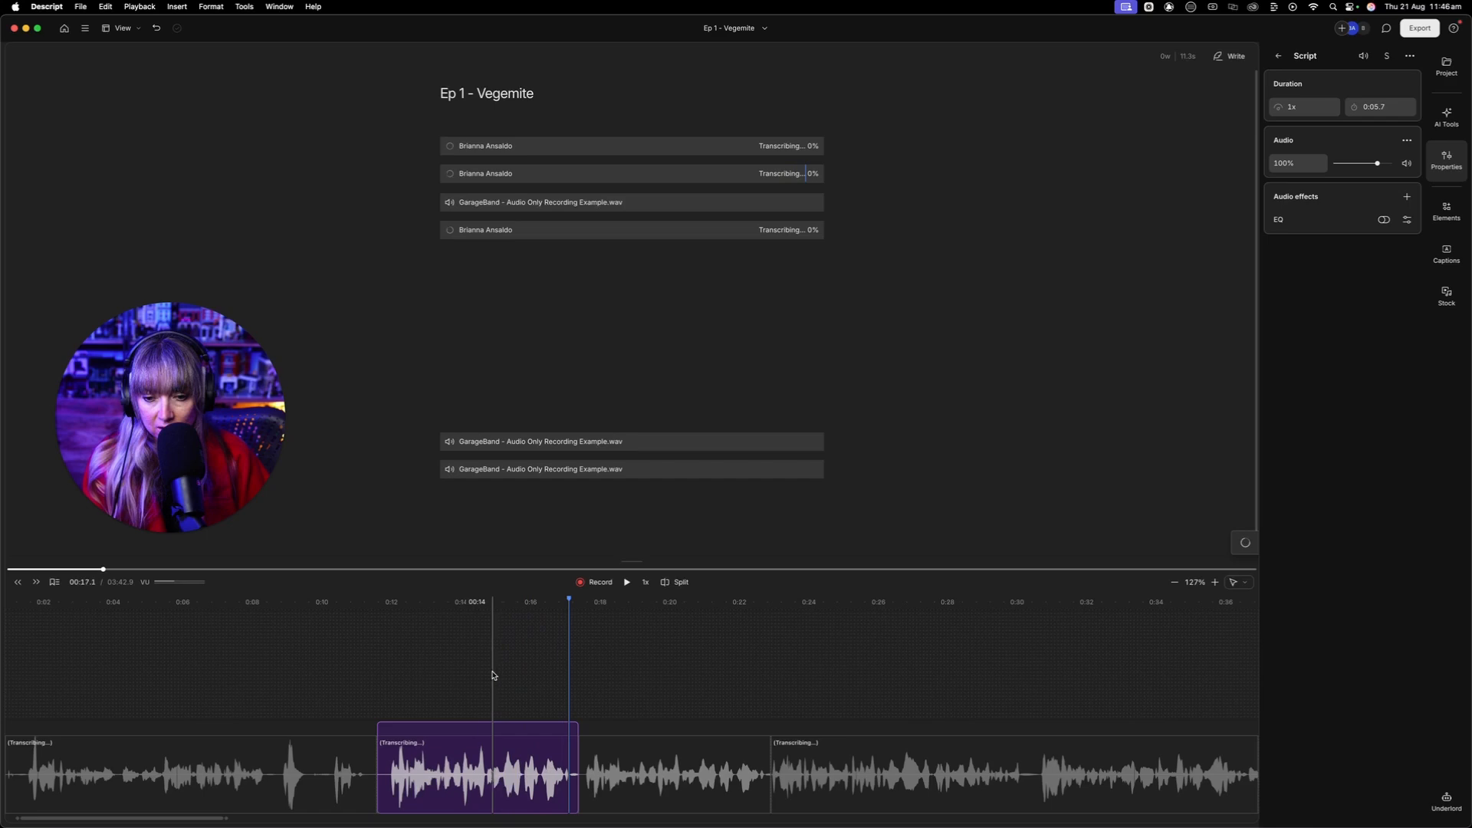
click(389, 640)
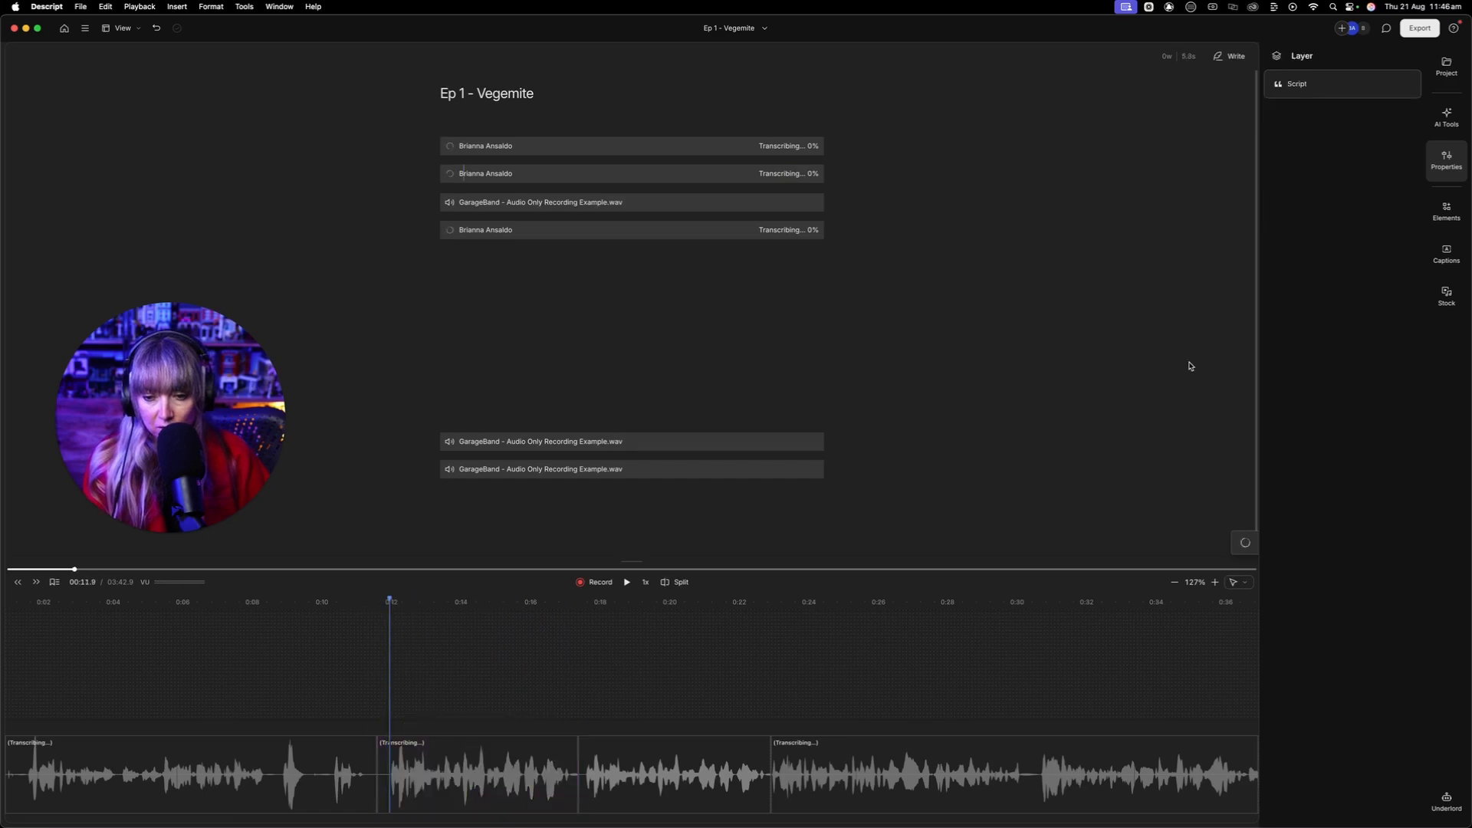
click(389, 631)
key(space)
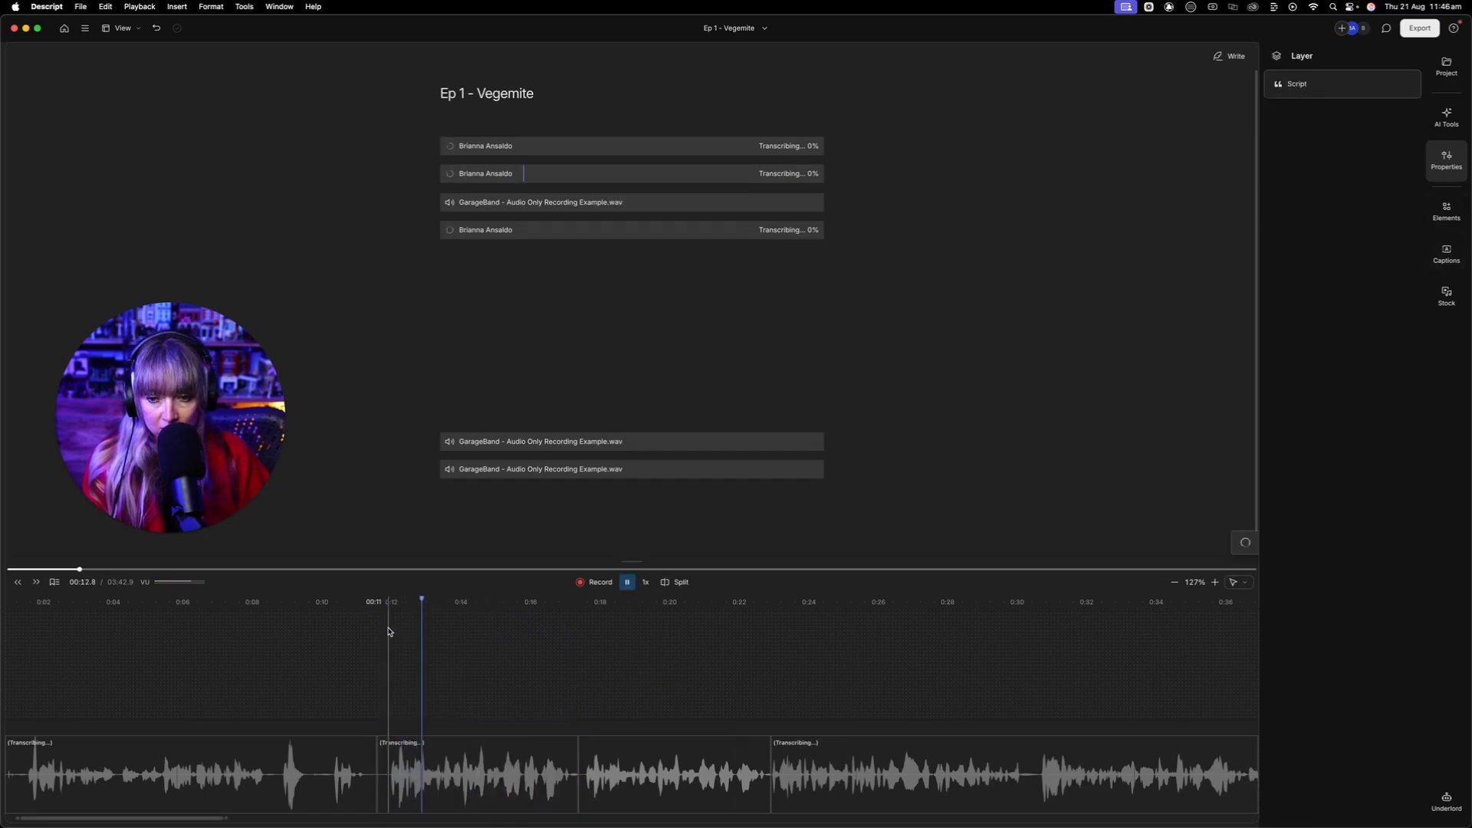
Step: Sweep the passage's EQ band 5 with a boost, narrow it to width 15, and cut it to -9 dB at 5280 Hz
click(434, 759)
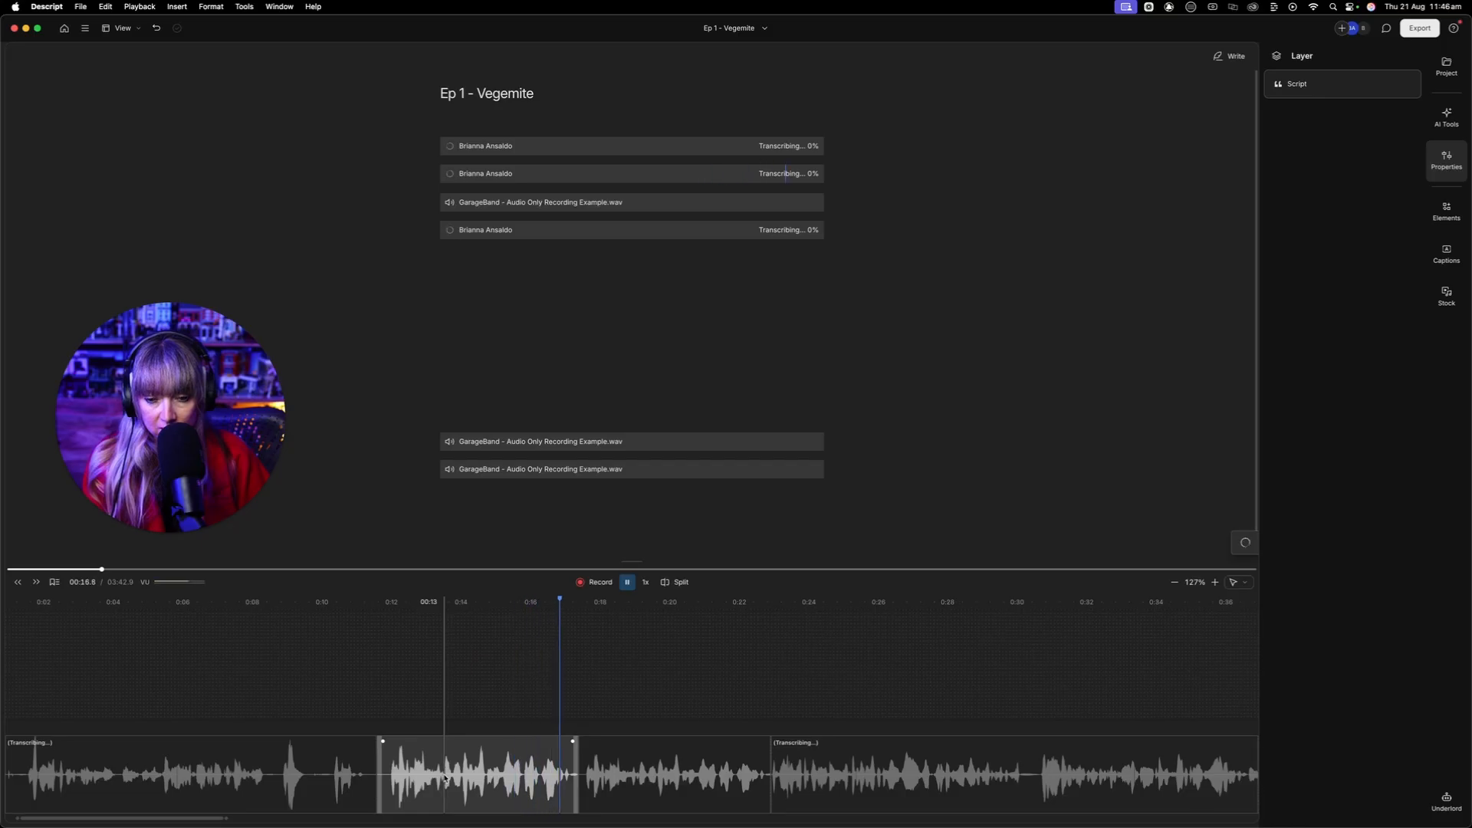
click(444, 777)
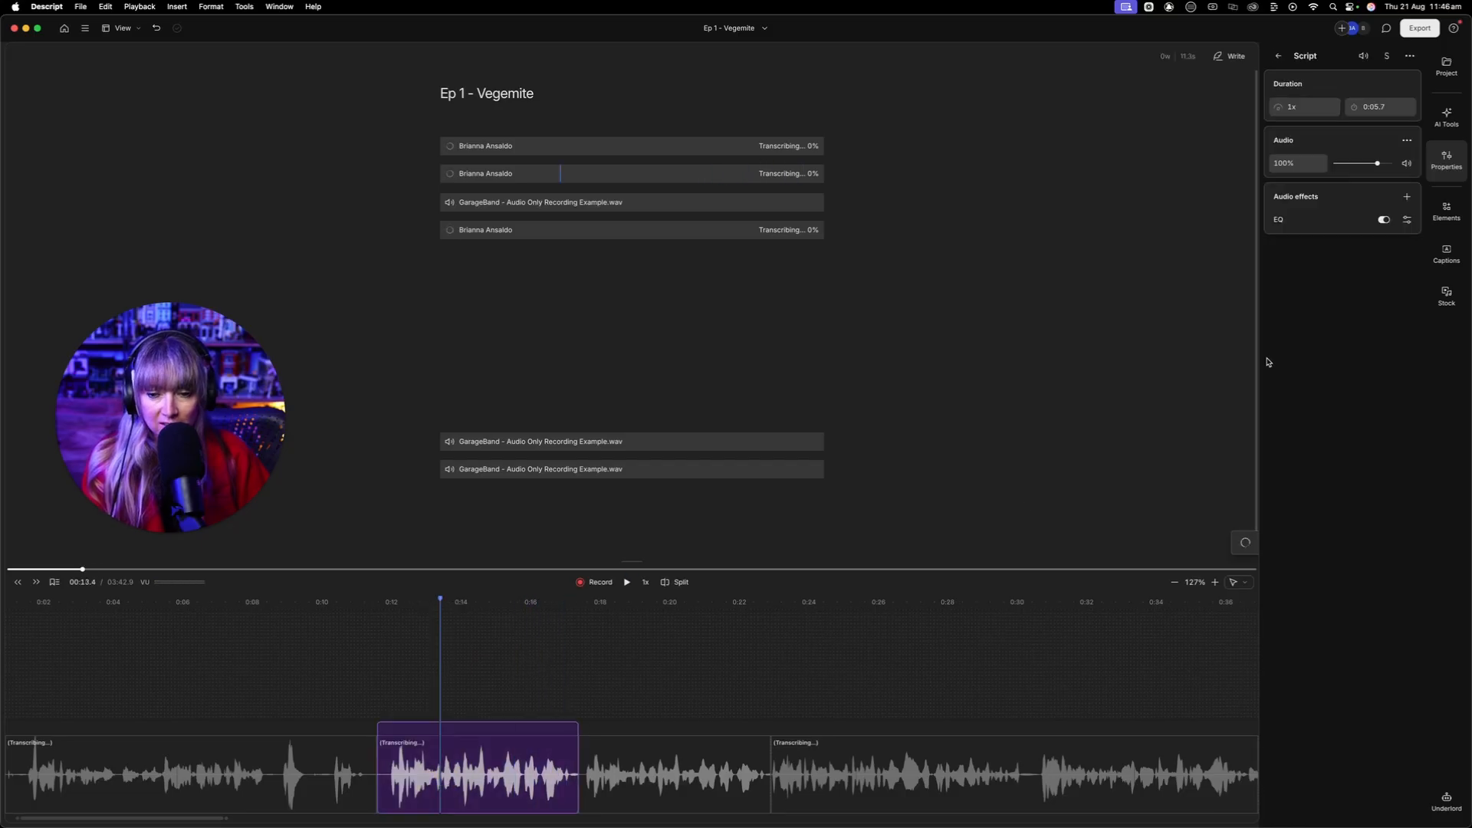
click(1407, 219)
drag(1433, 346, 1391, 304)
click(1417, 514)
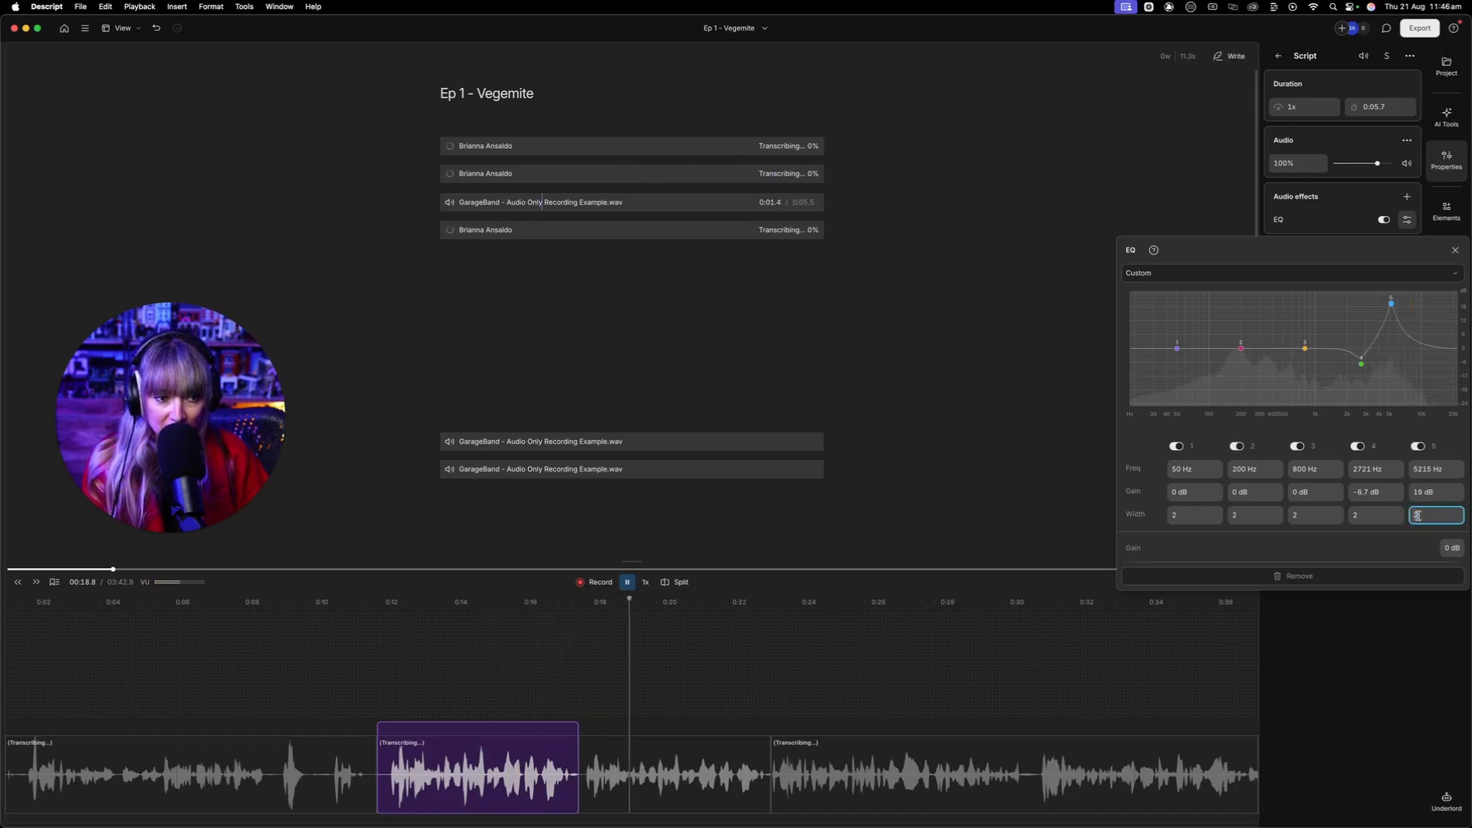
text(15)
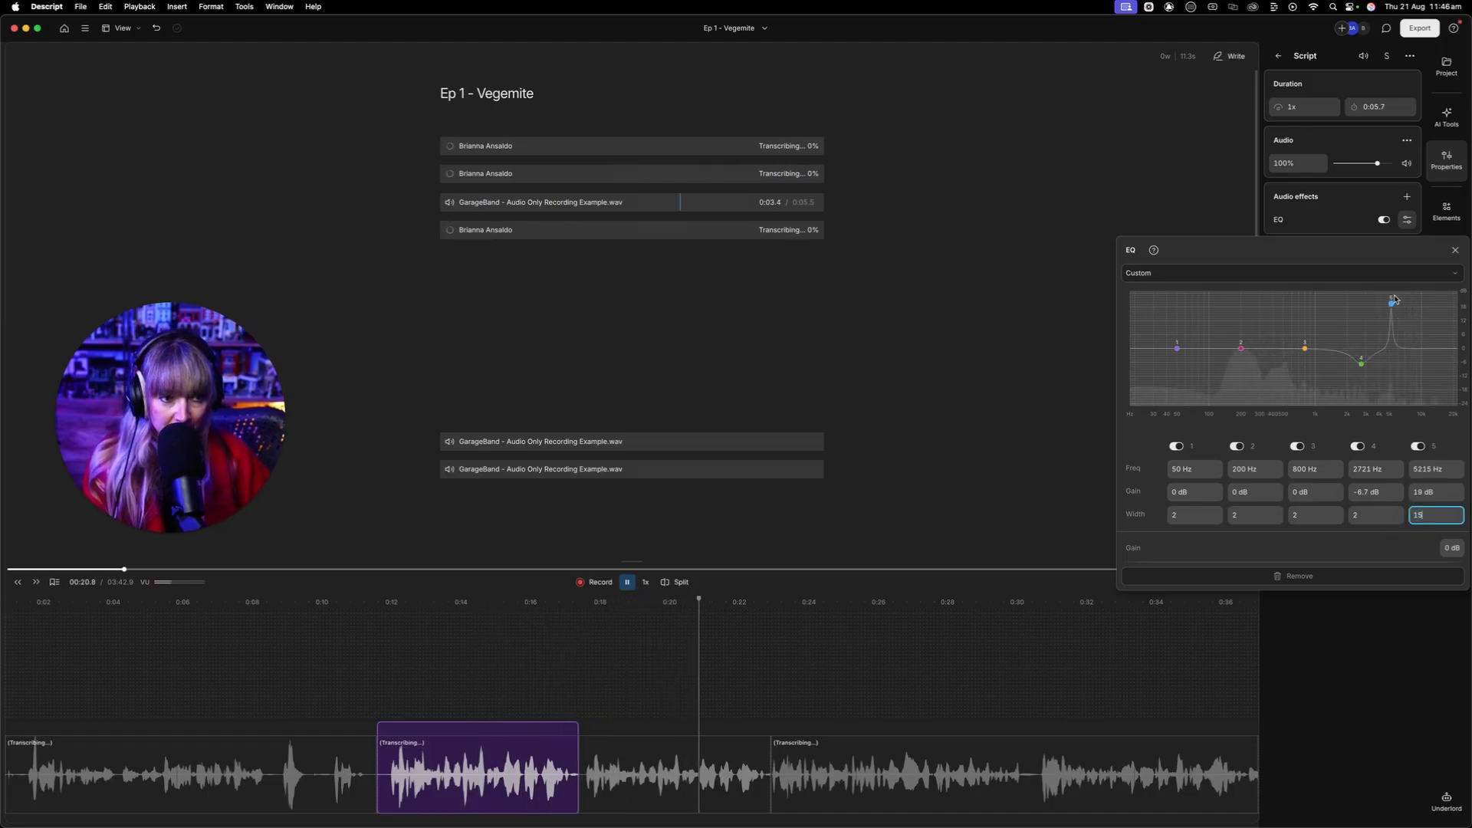
drag(1391, 303, 1391, 369)
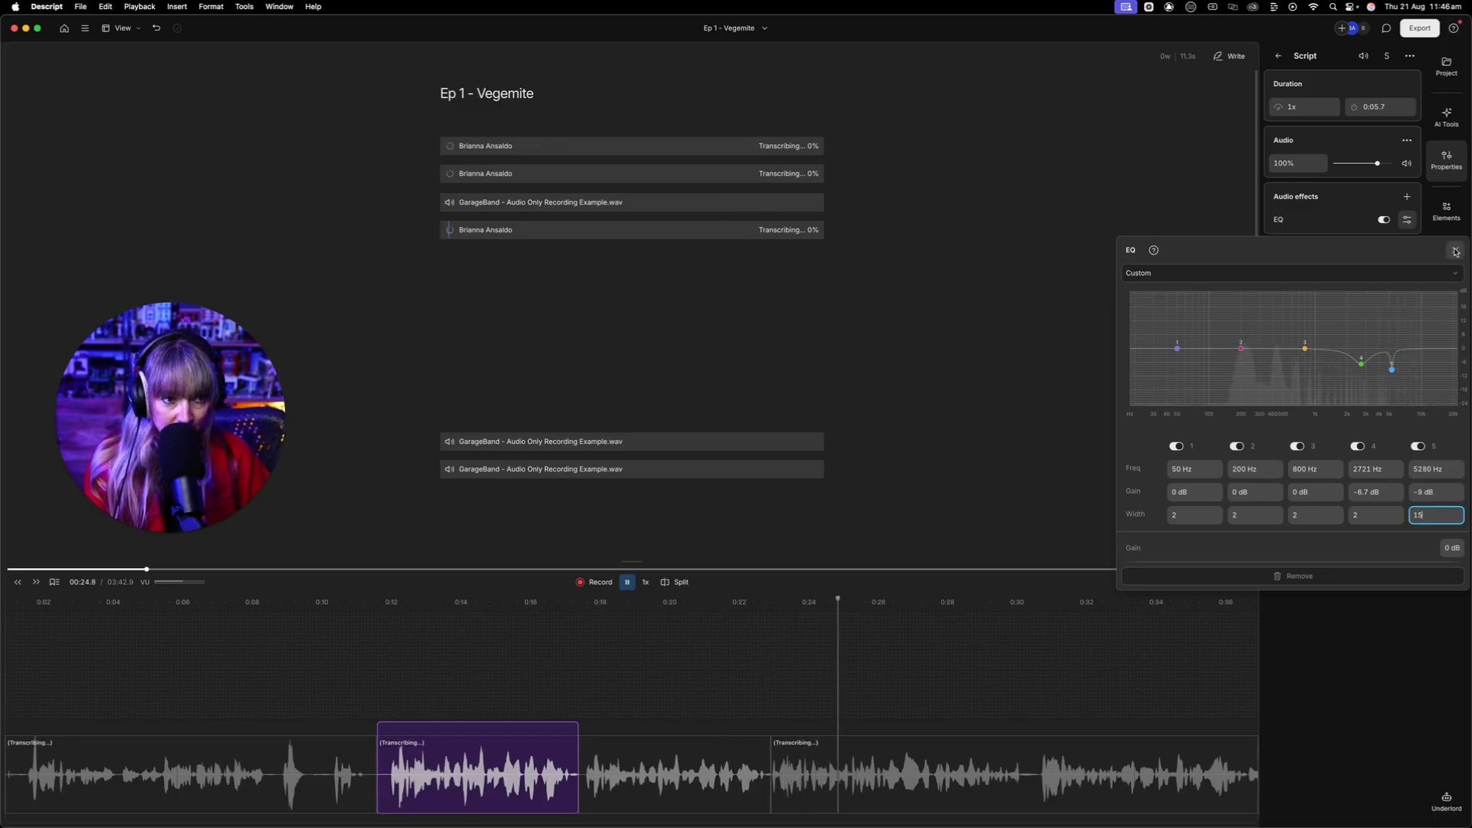
click(1455, 251)
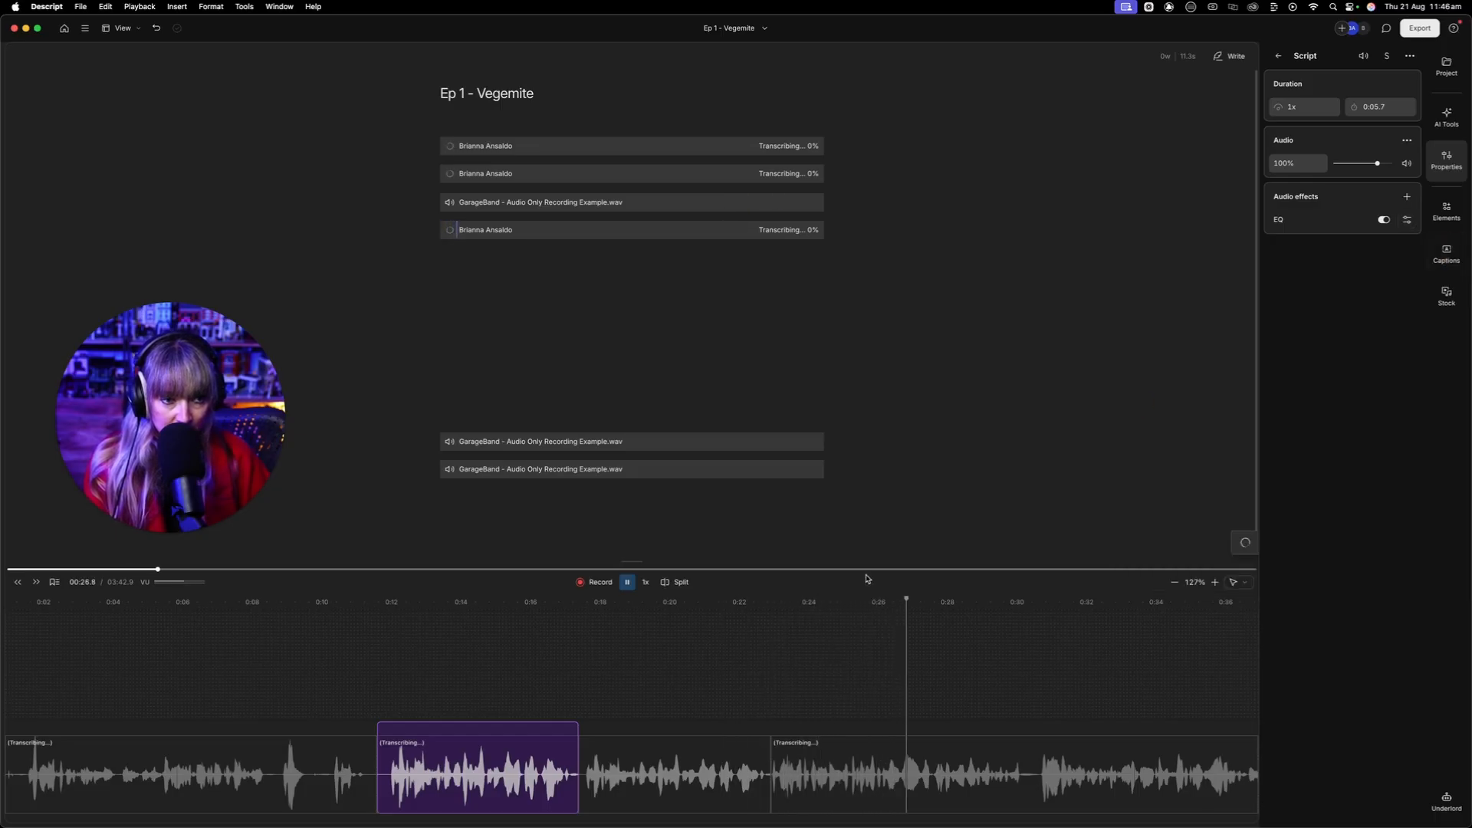
Step: Play the equalised passage from before 0:12, then the GarageBand passage from about 0:17.3, to compare their sound
click(368, 660)
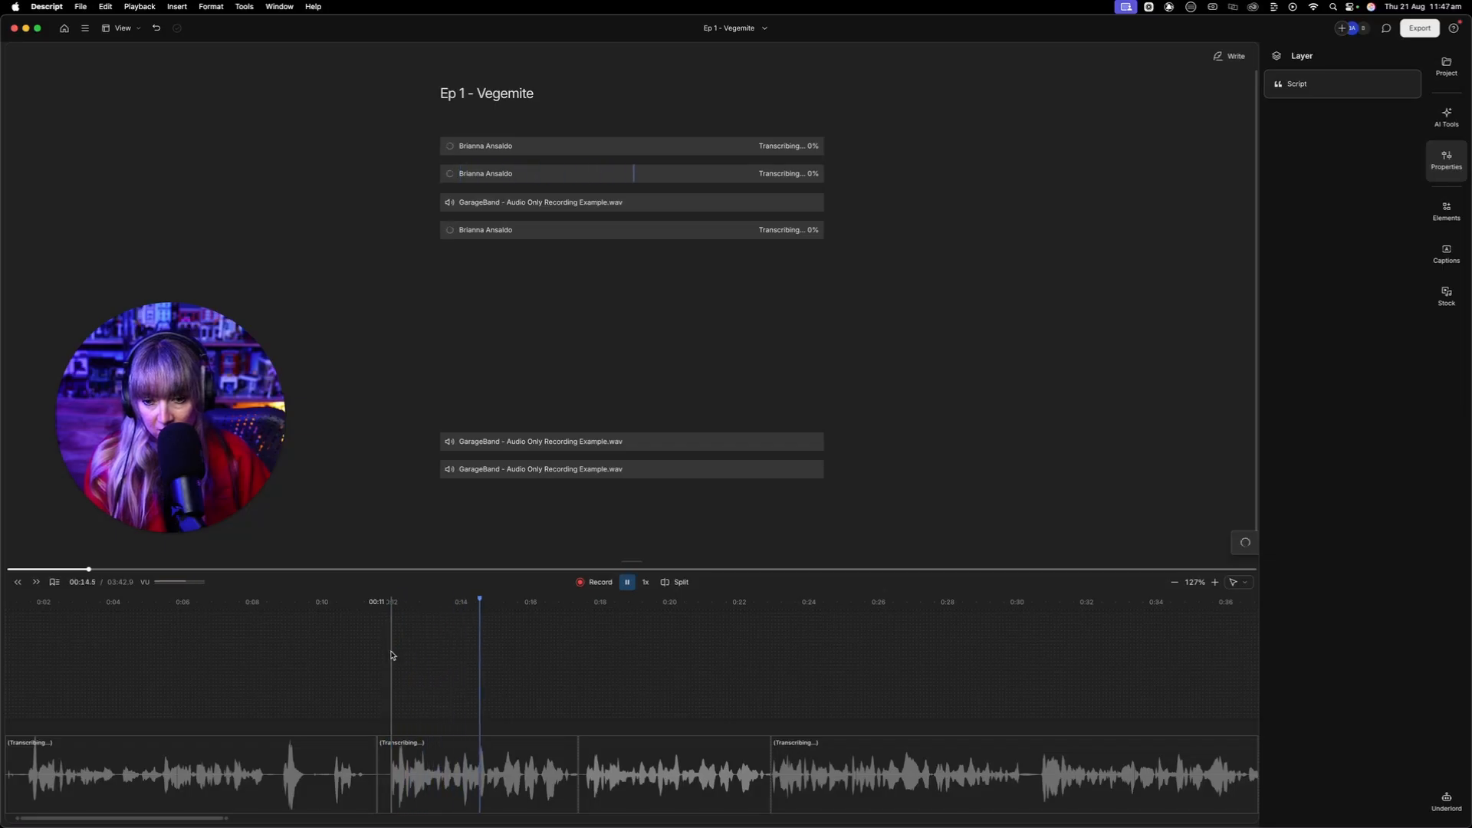
click(451, 773)
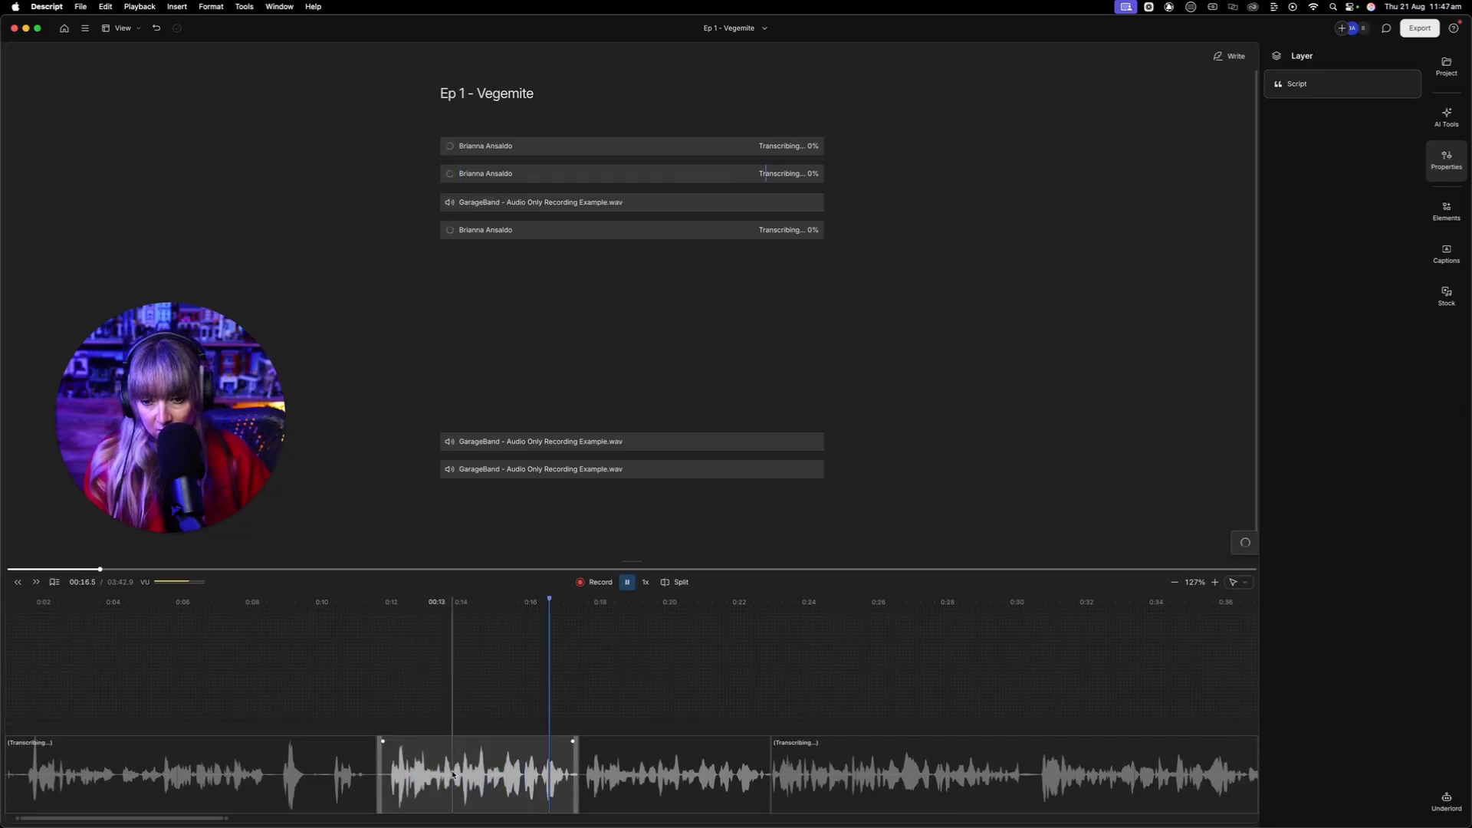
click(452, 776)
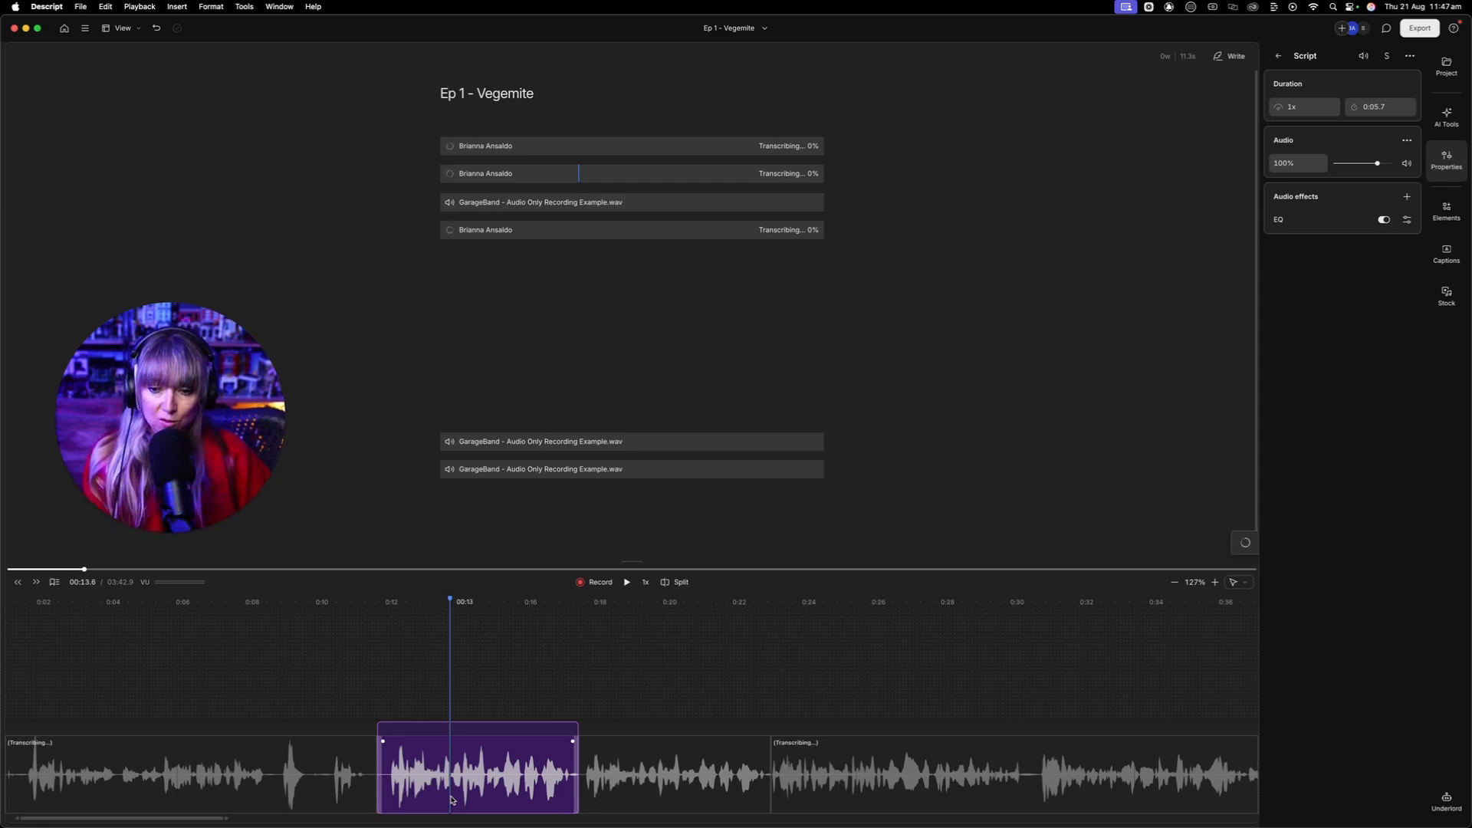
click(617, 775)
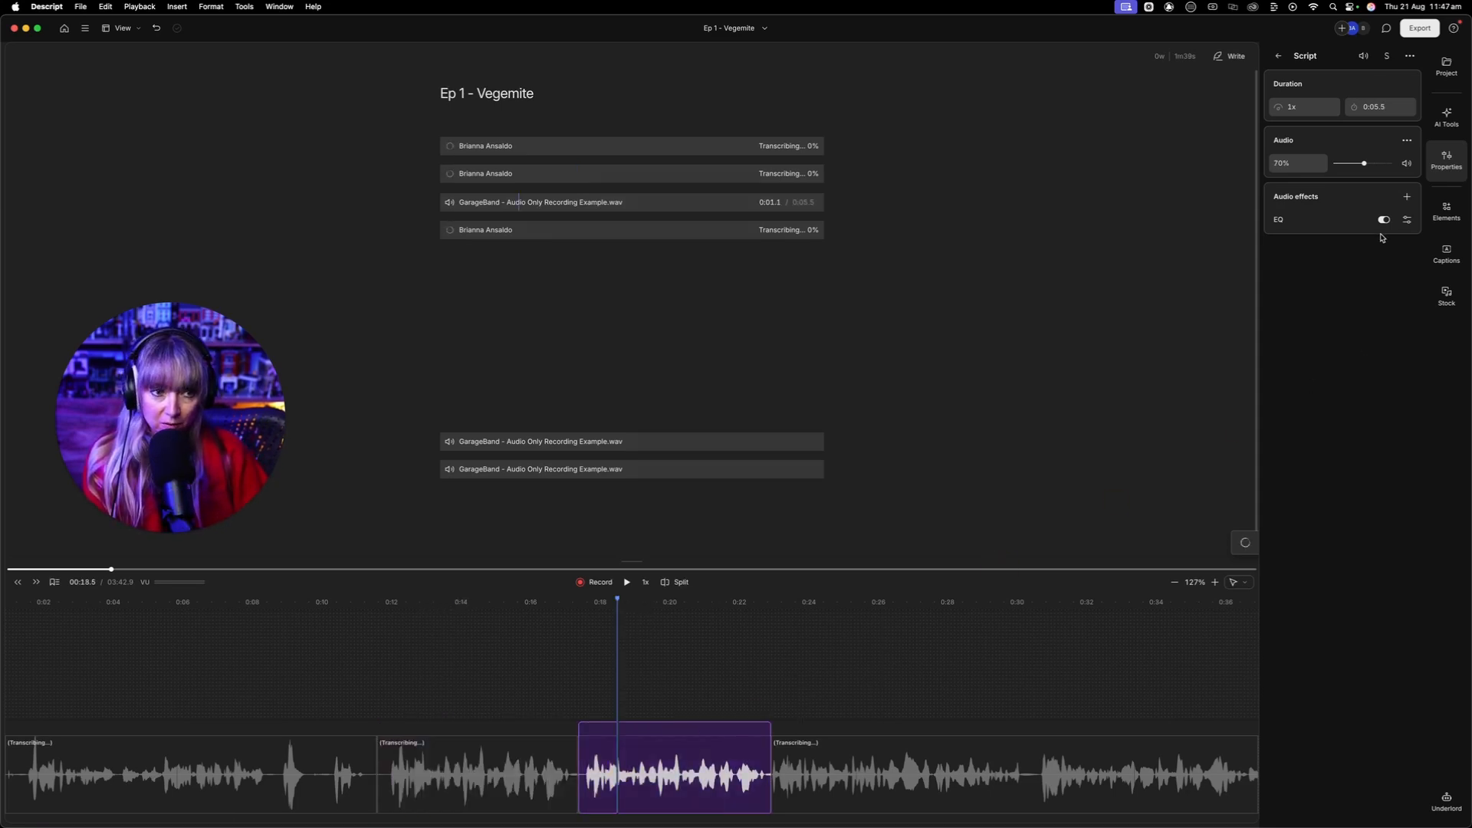
click(579, 636)
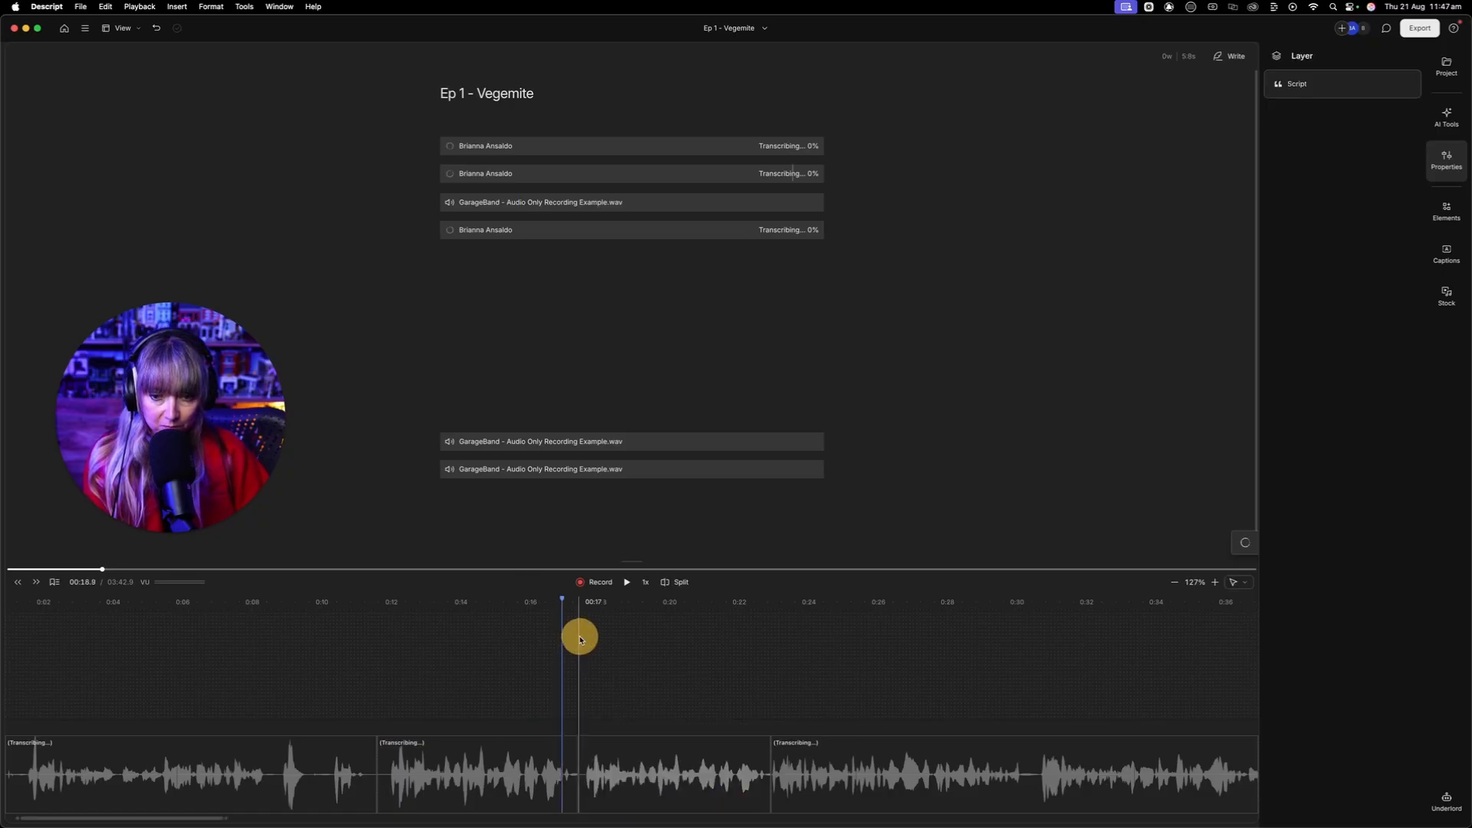
key(space)
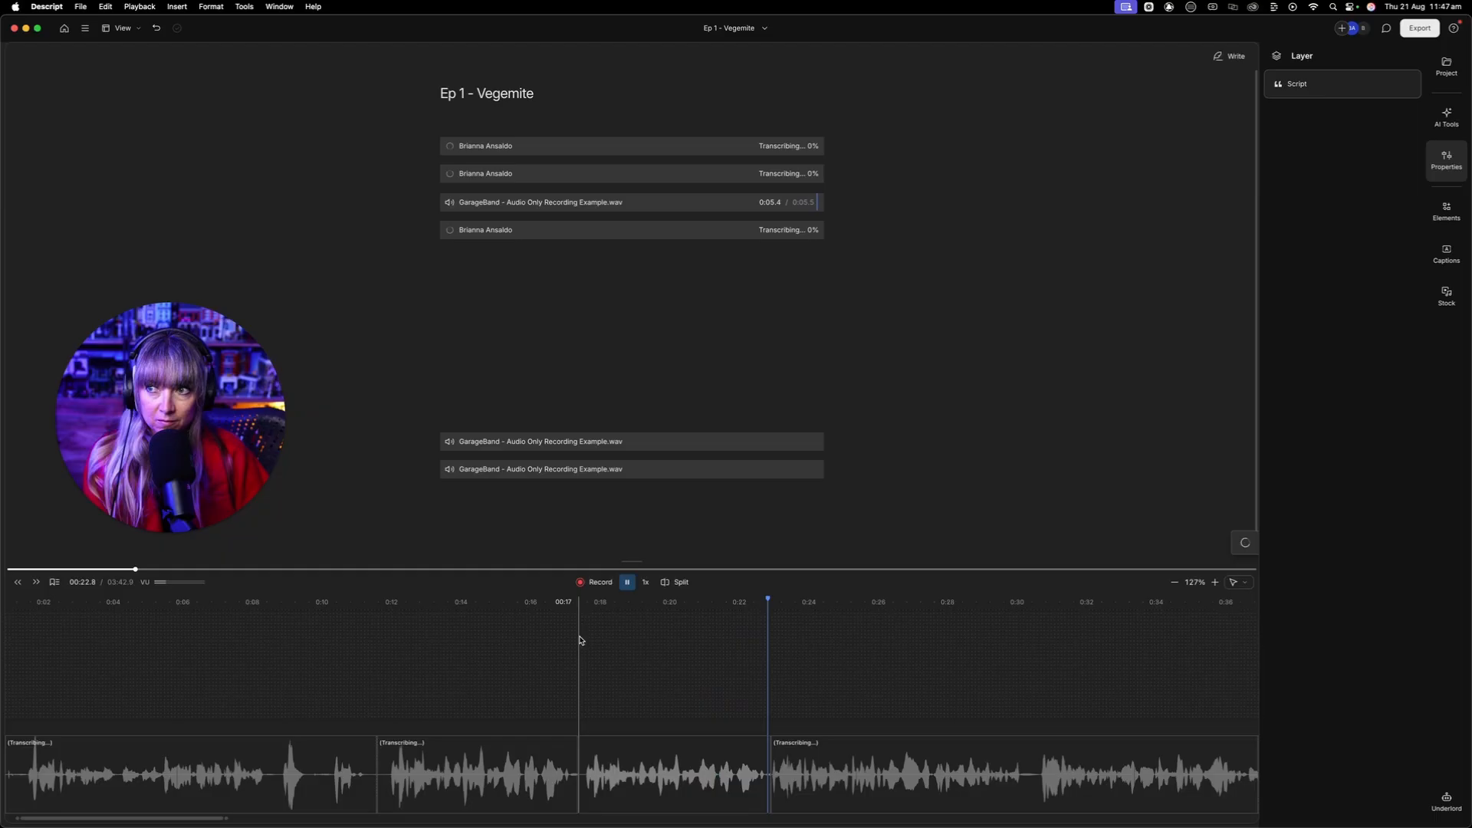
key(space)
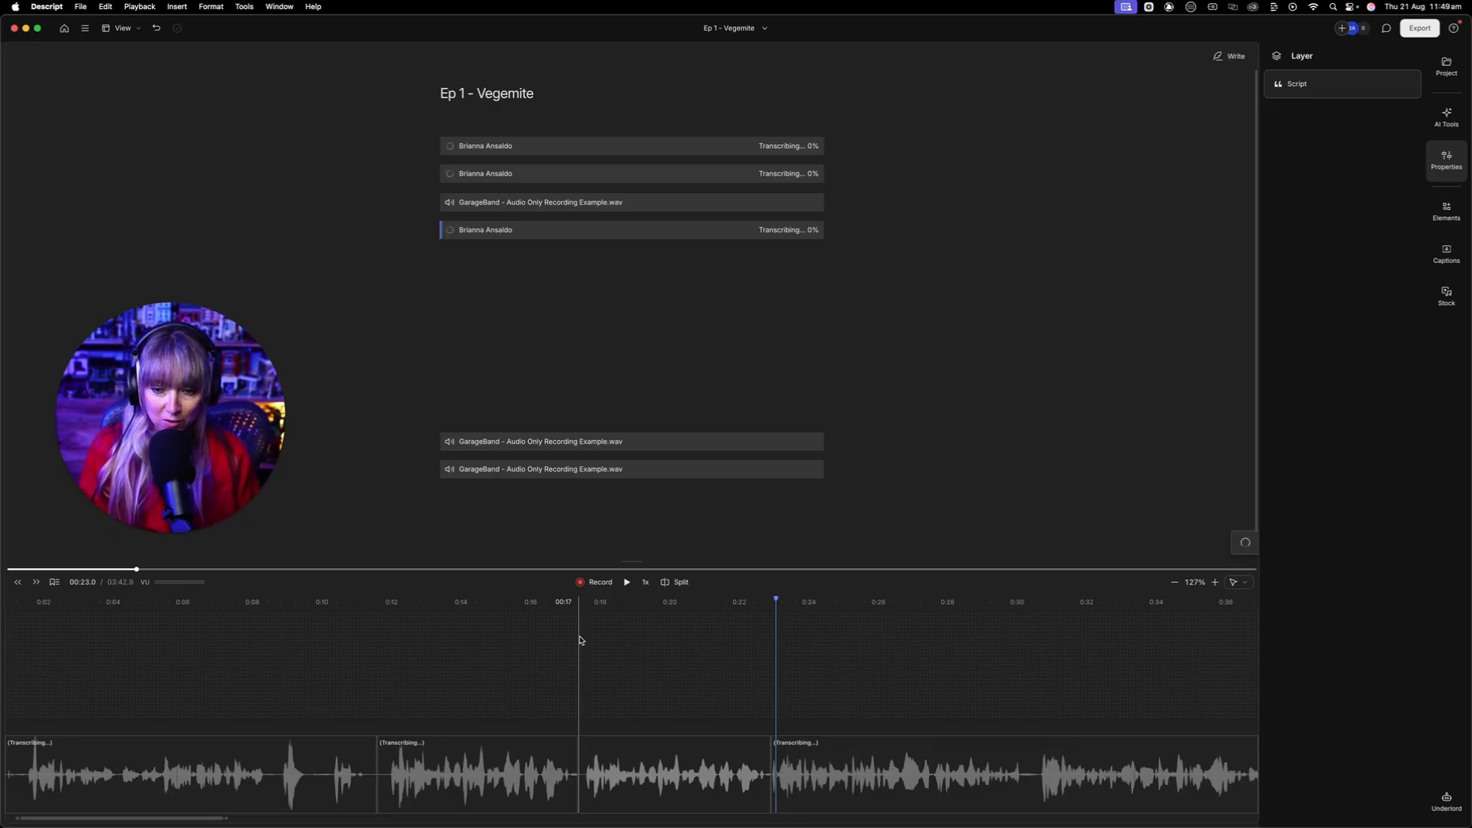
scroll(580, 640, down, 3)
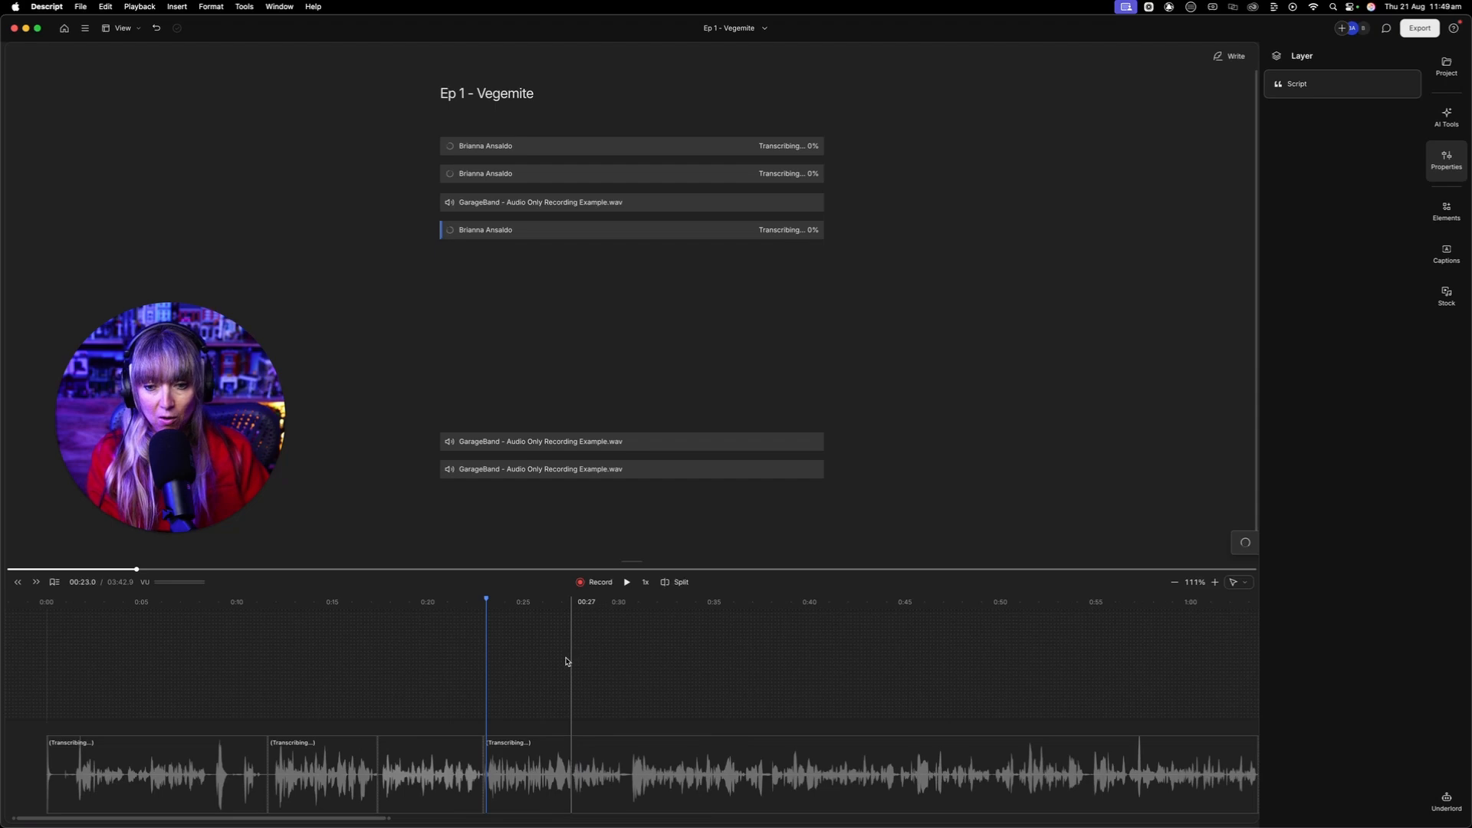
scroll(480, 687, down, 1)
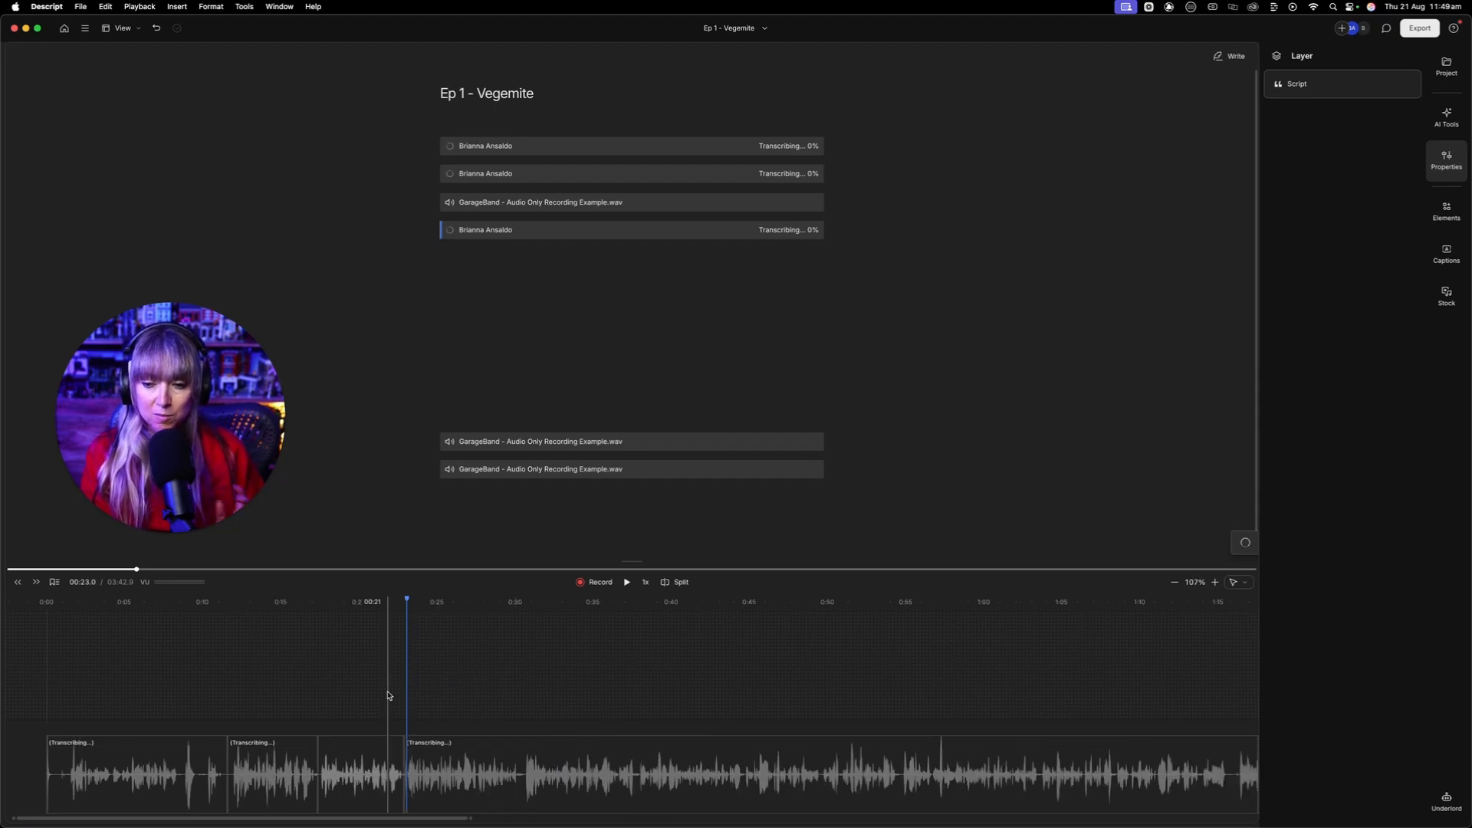